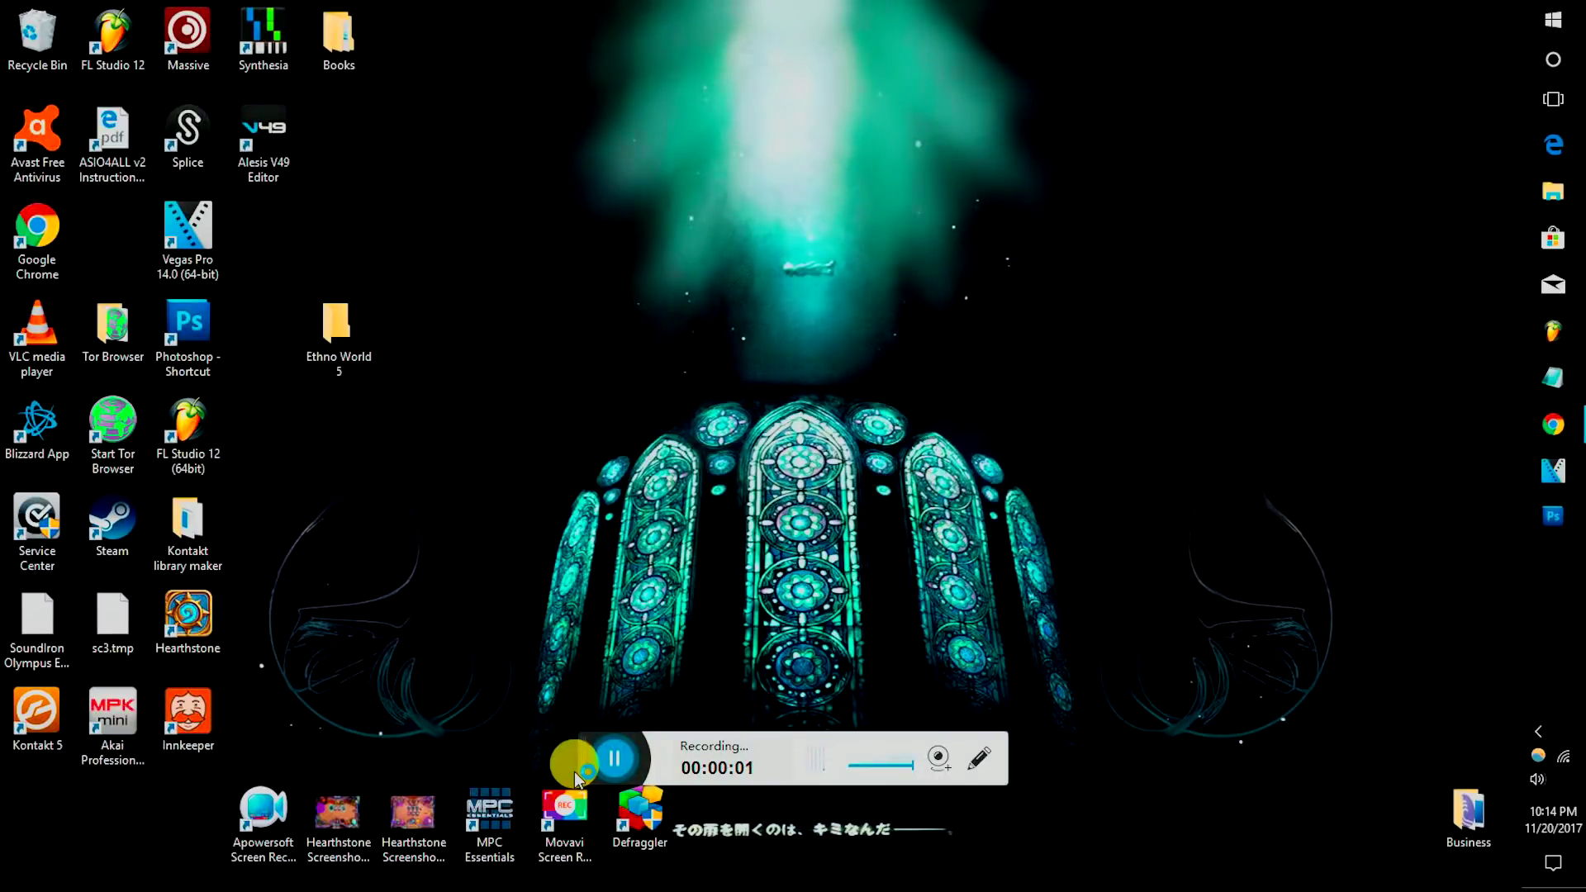
Step: Minimize Innkeeper and exit it from its system-tray icon, leaving the desktop showing
drag(576, 776, 1578, 479)
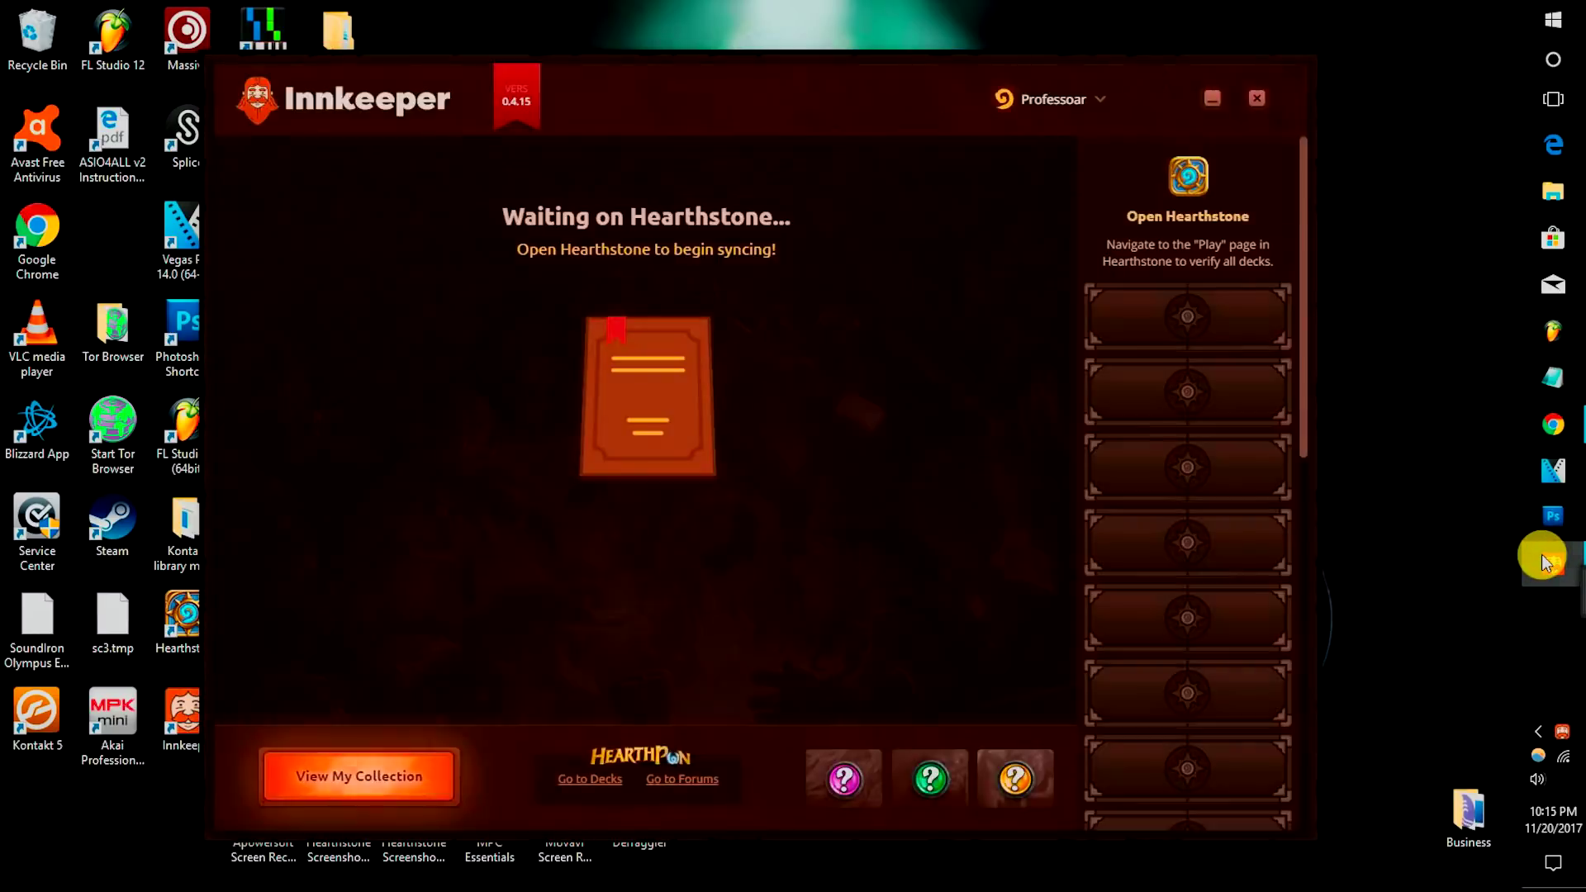
click(1543, 557)
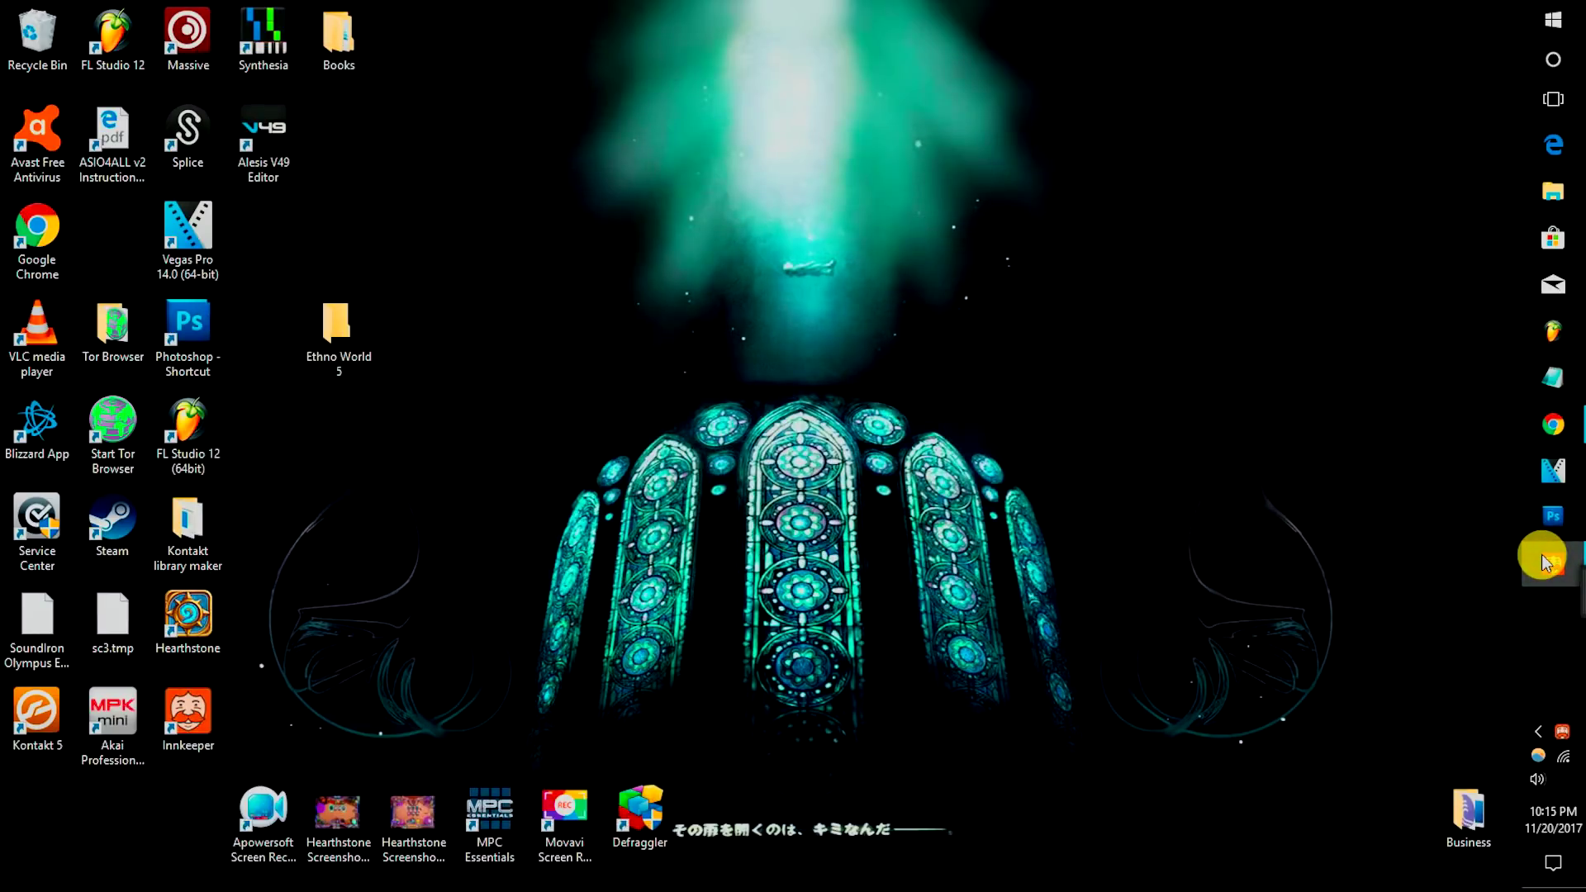
right_click(1560, 732)
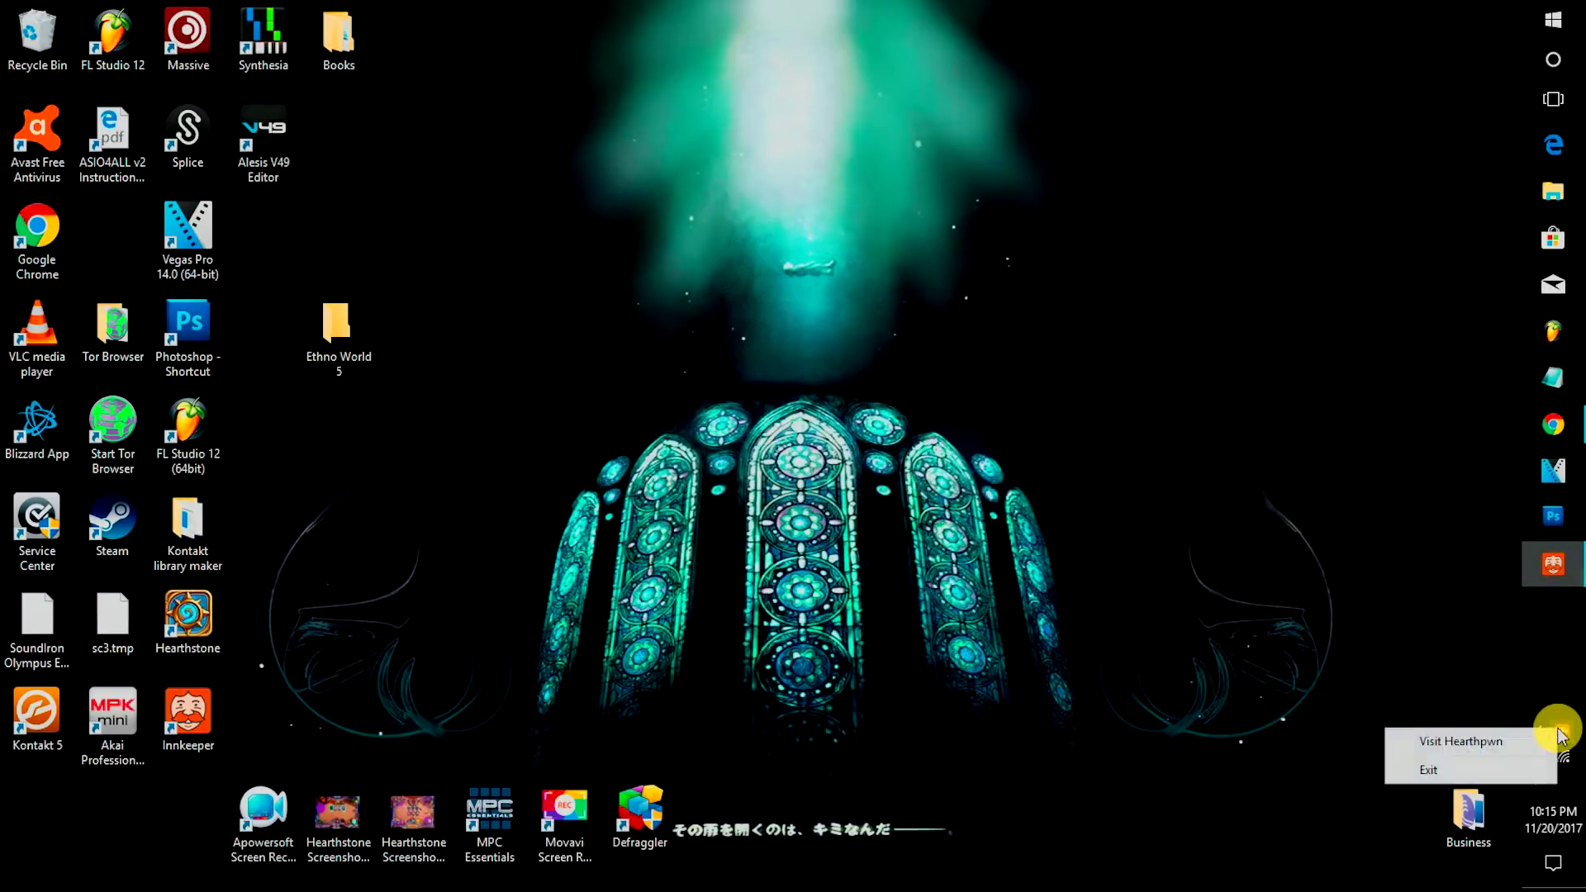
click(1459, 770)
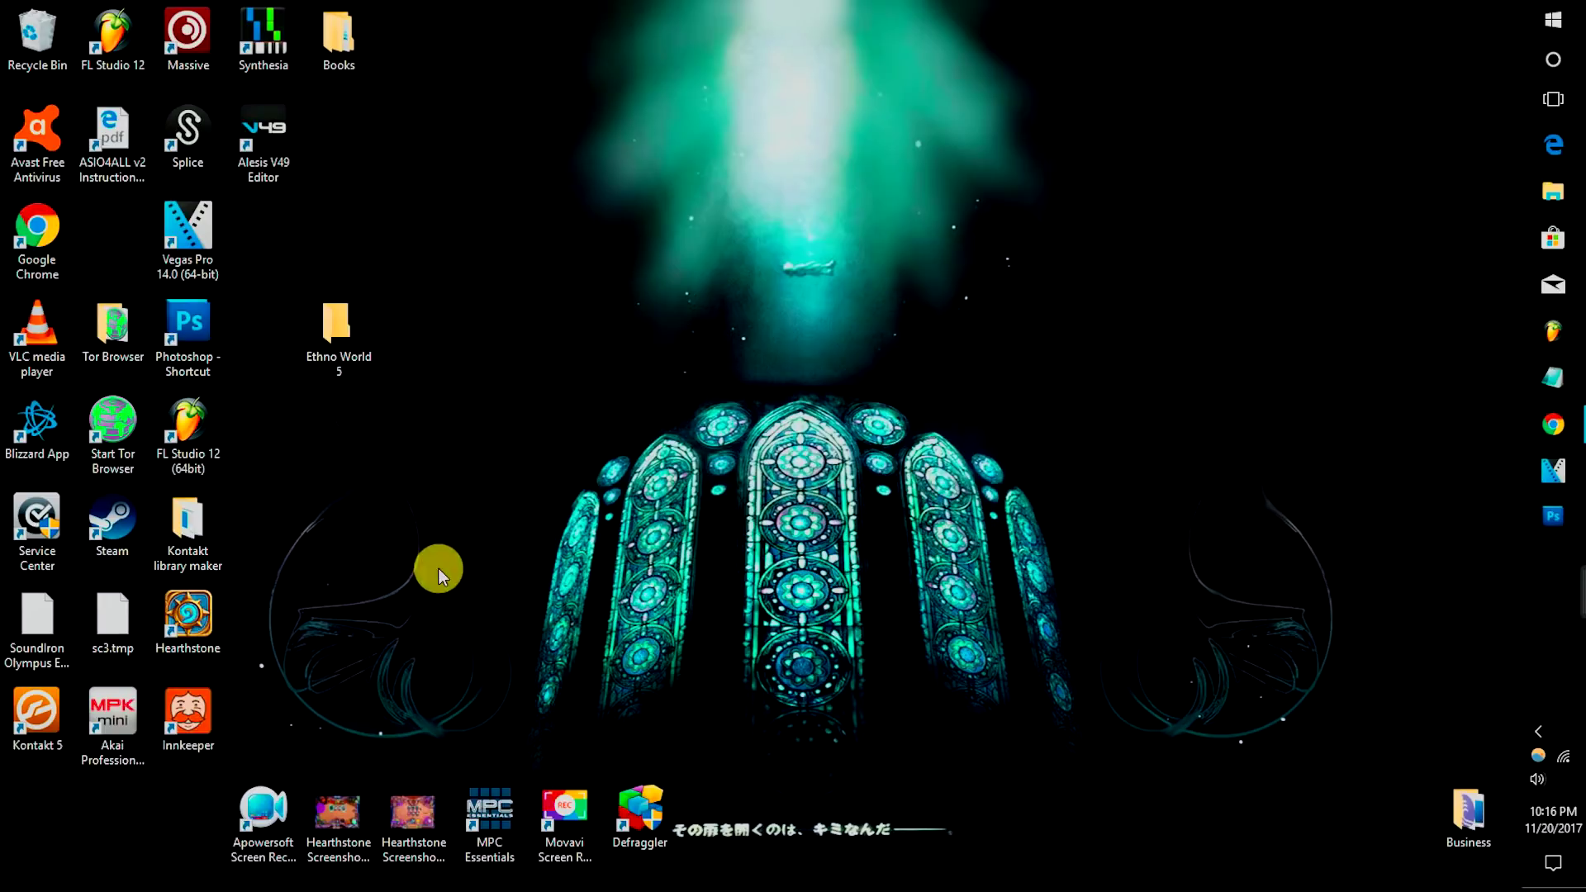
Step: Launch the MPK Mini Mk2 Editor, move it aside, and confirm MPKmini2 in Device Setup
double_click(109, 746)
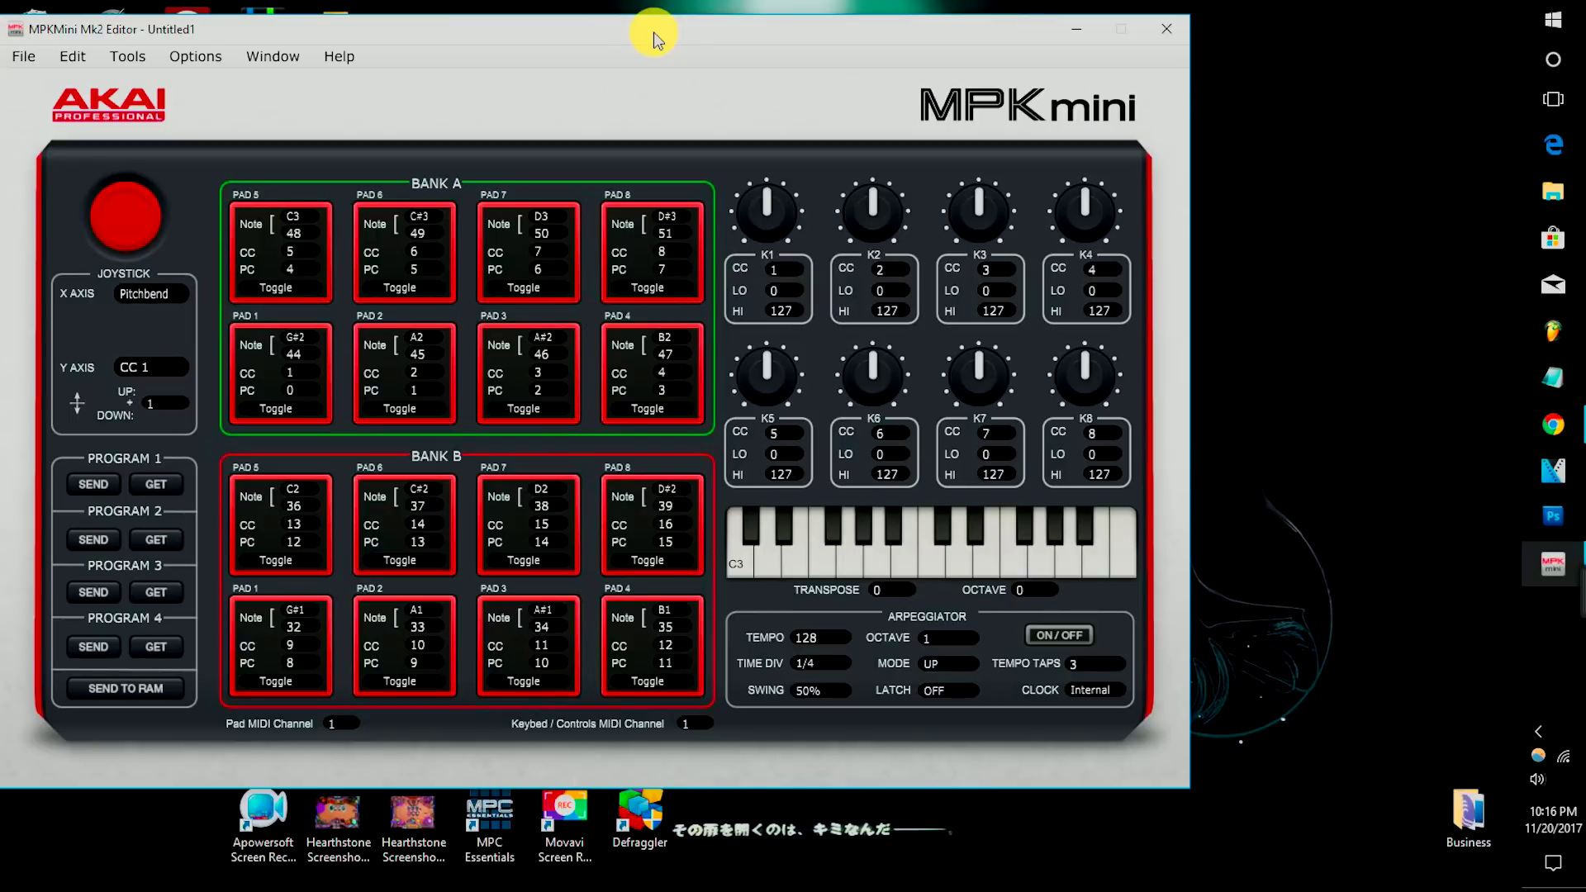
drag(652, 38, 793, 37)
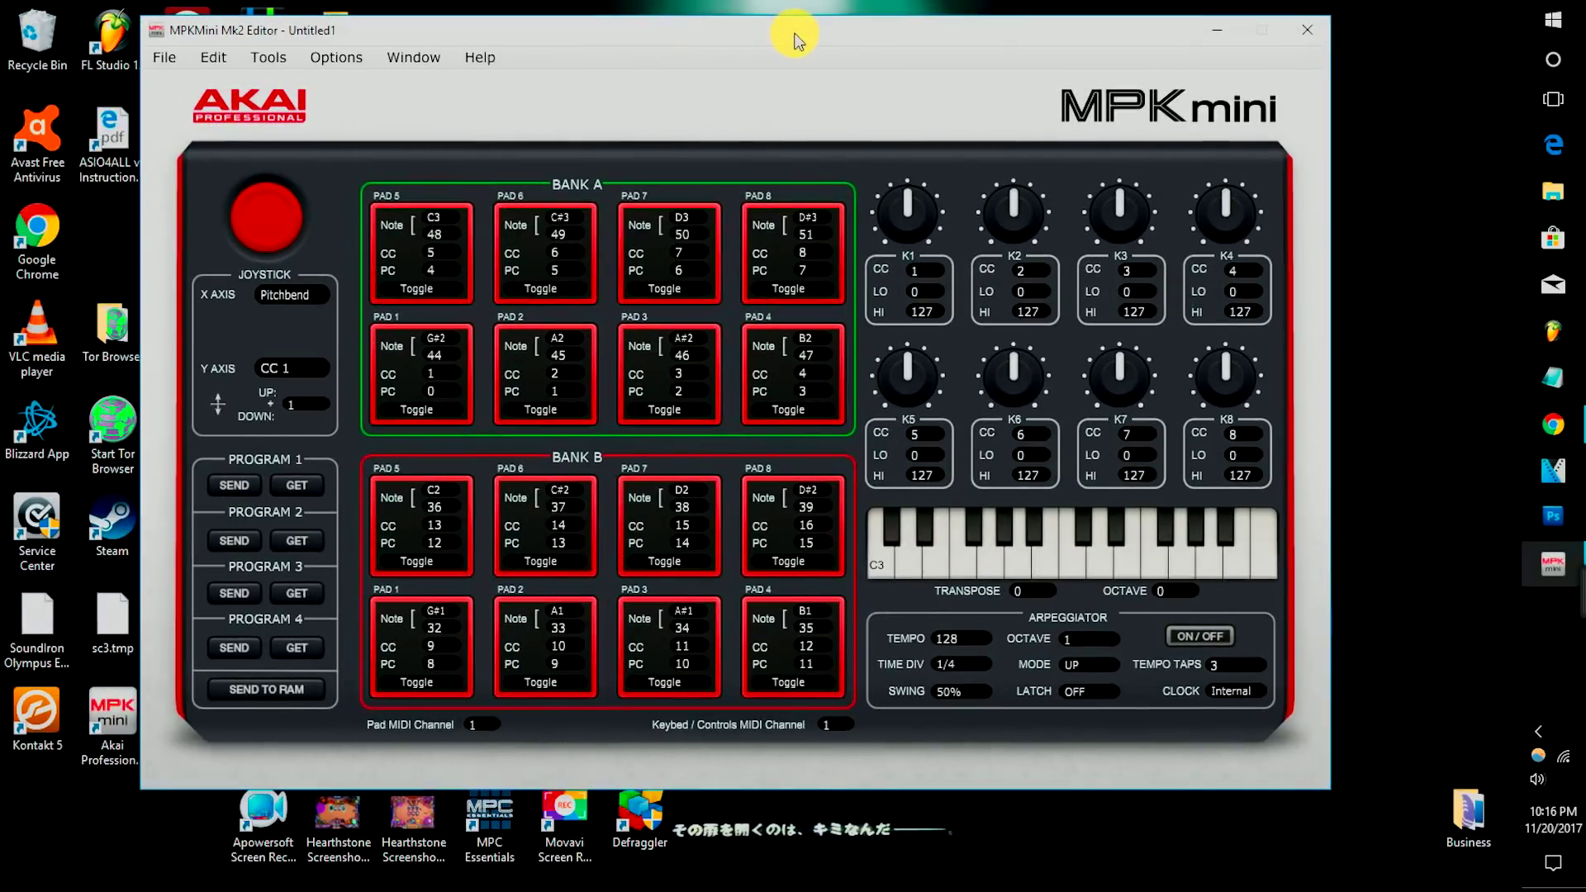
click(295, 491)
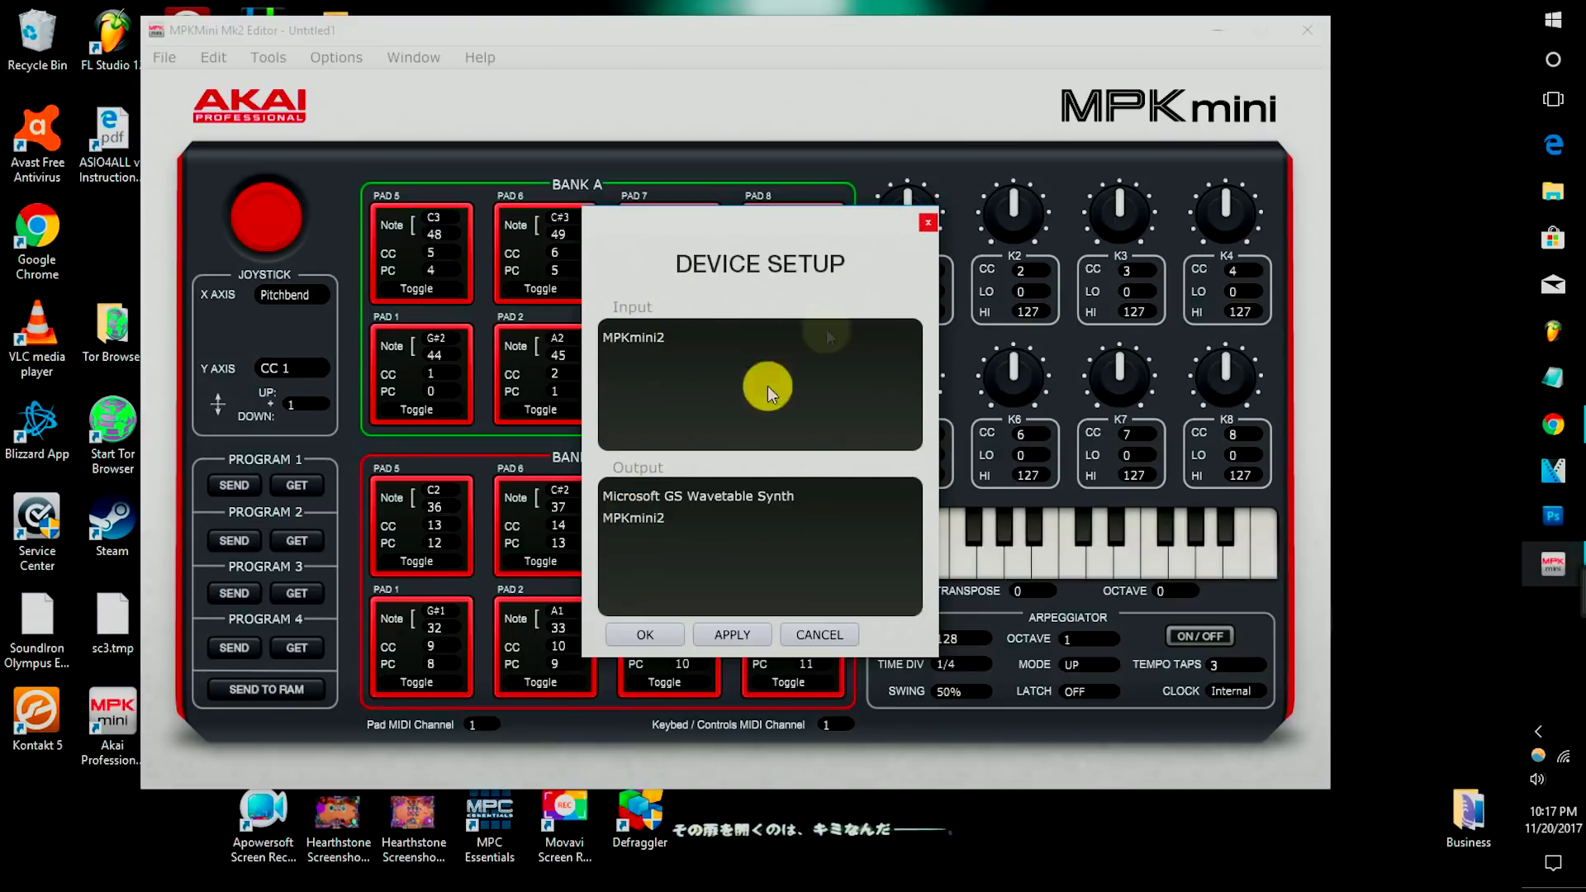
click(927, 222)
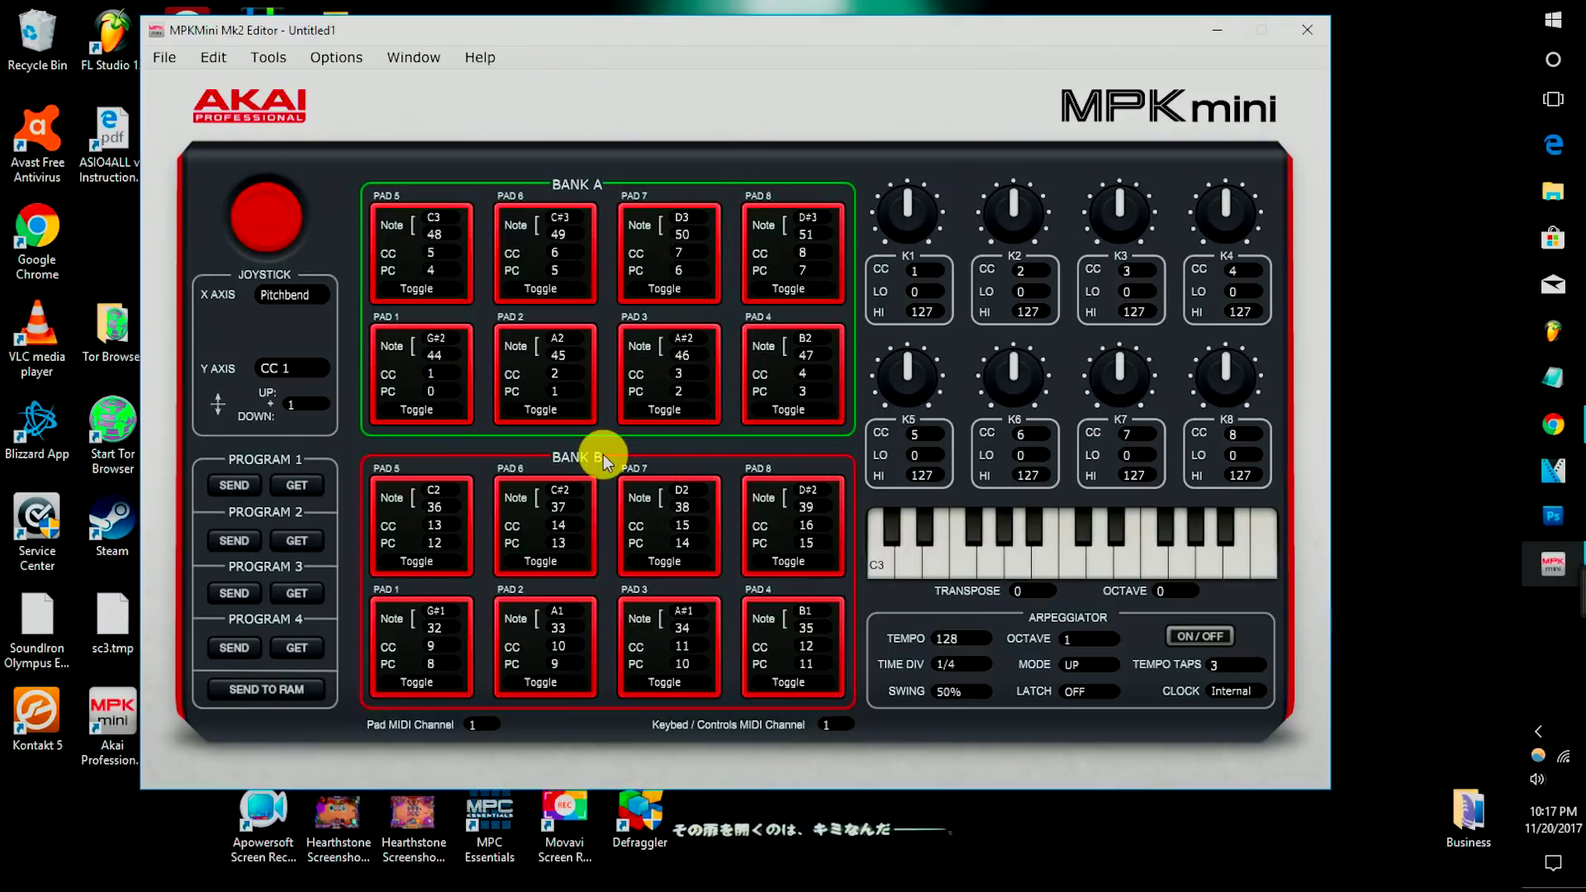
click(252, 694)
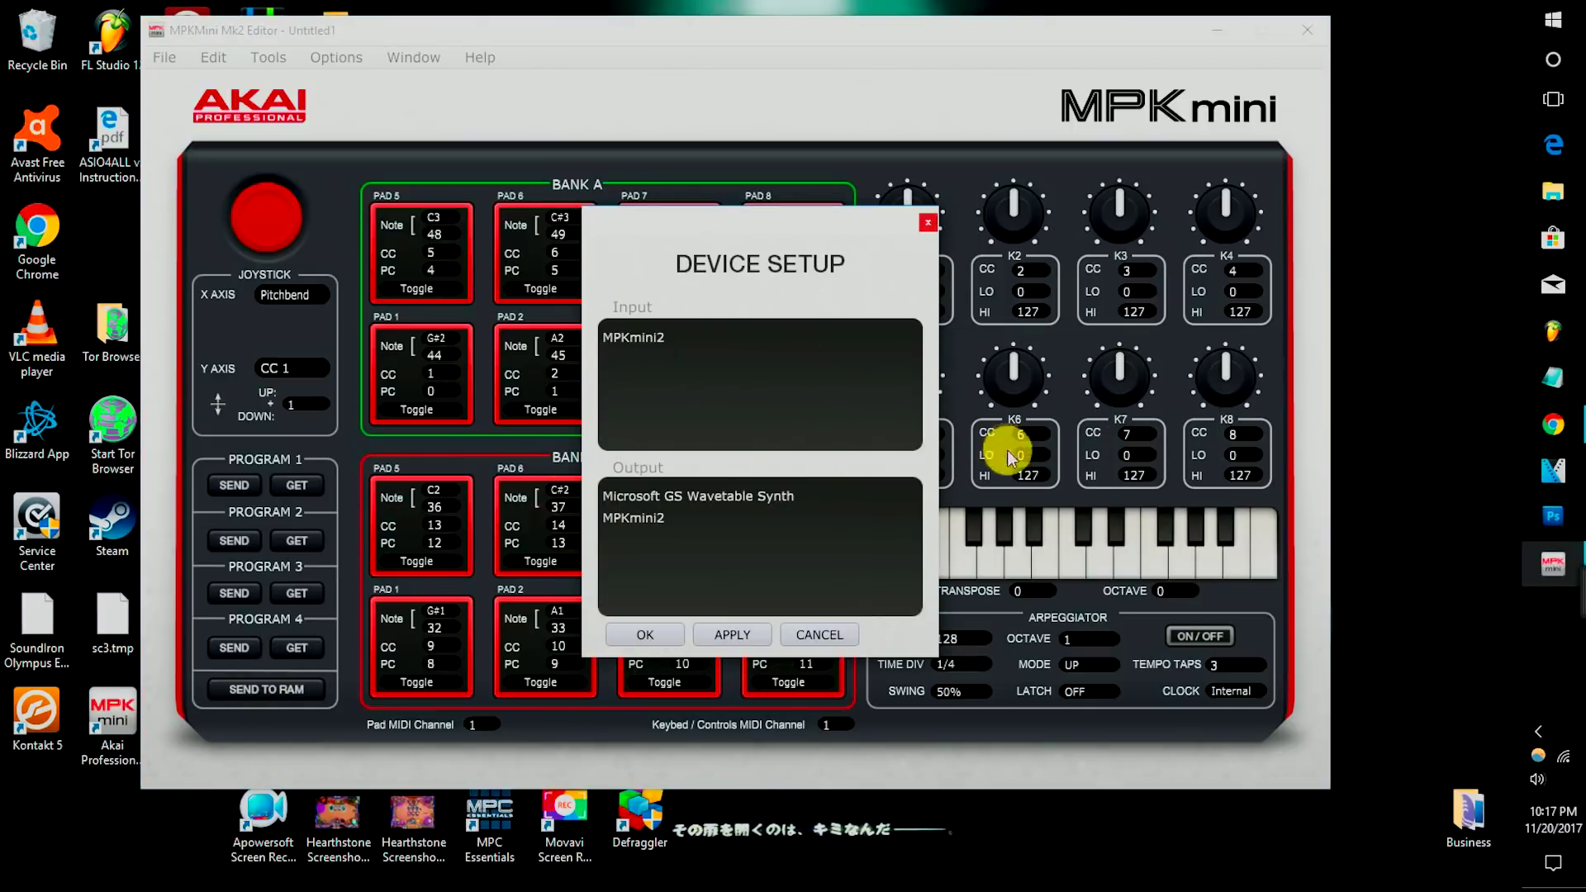
click(927, 221)
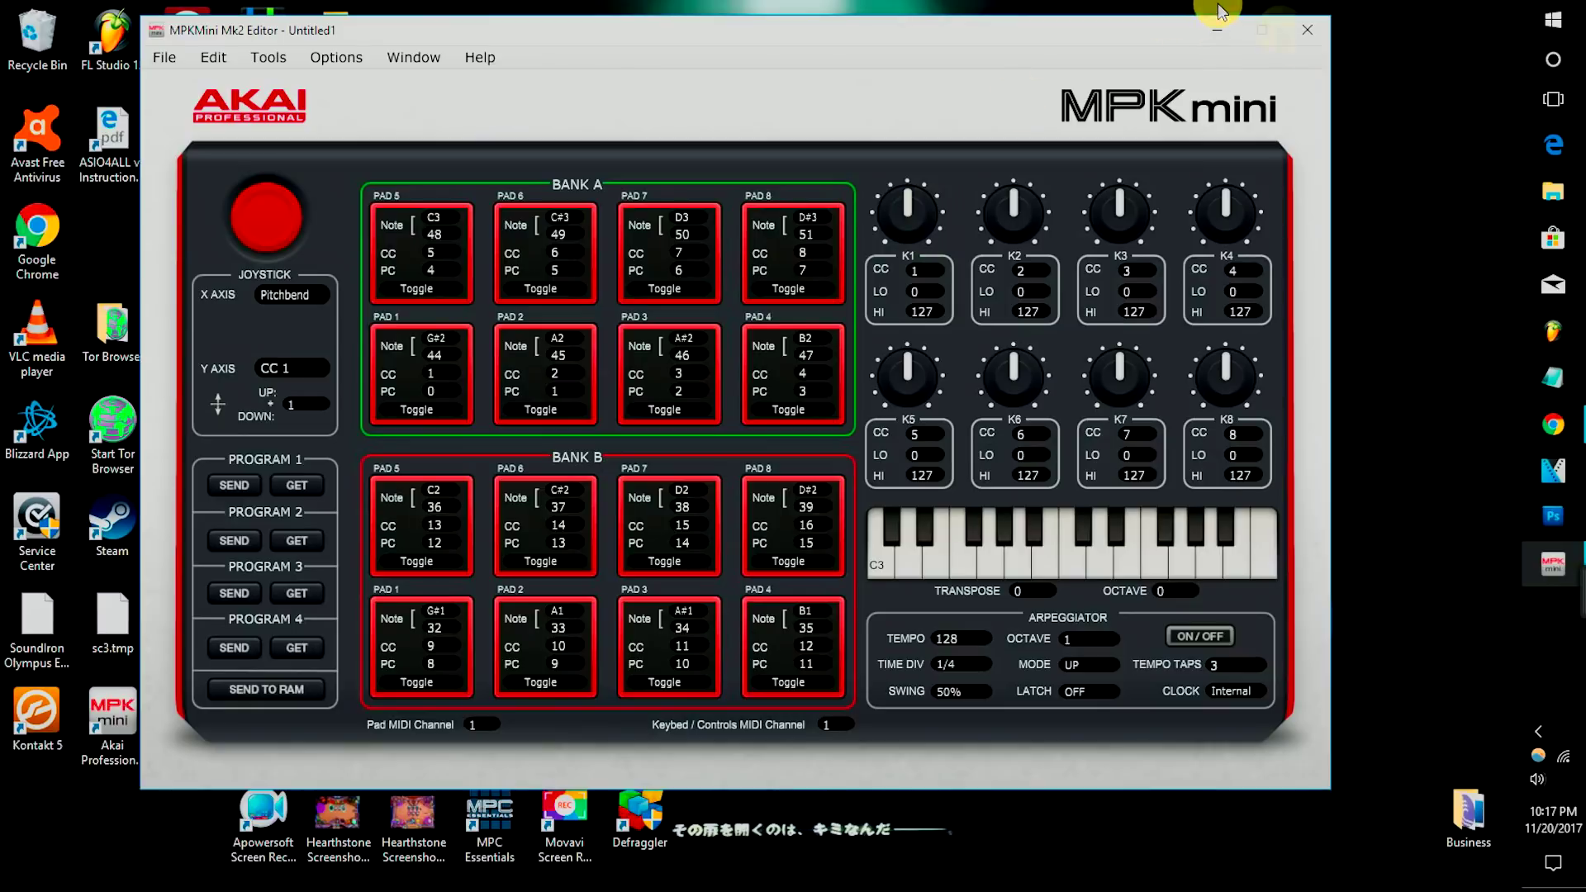
Step: Close the MPK editor, launch FL Studio, and enable MPKmini2 input in MIDI settings
click(1306, 40)
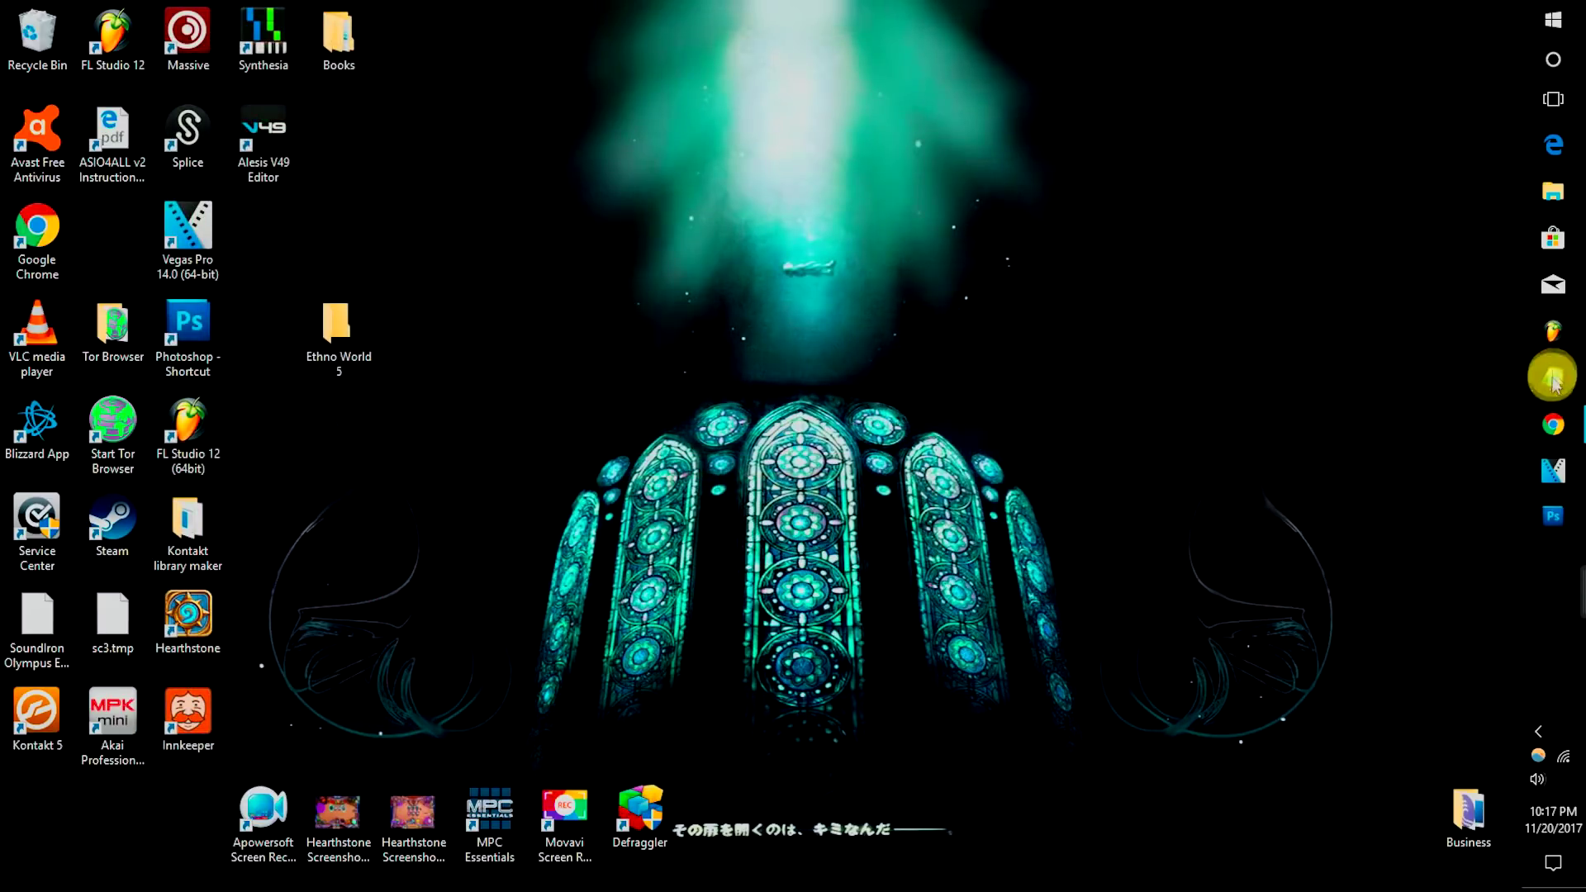
click(1553, 333)
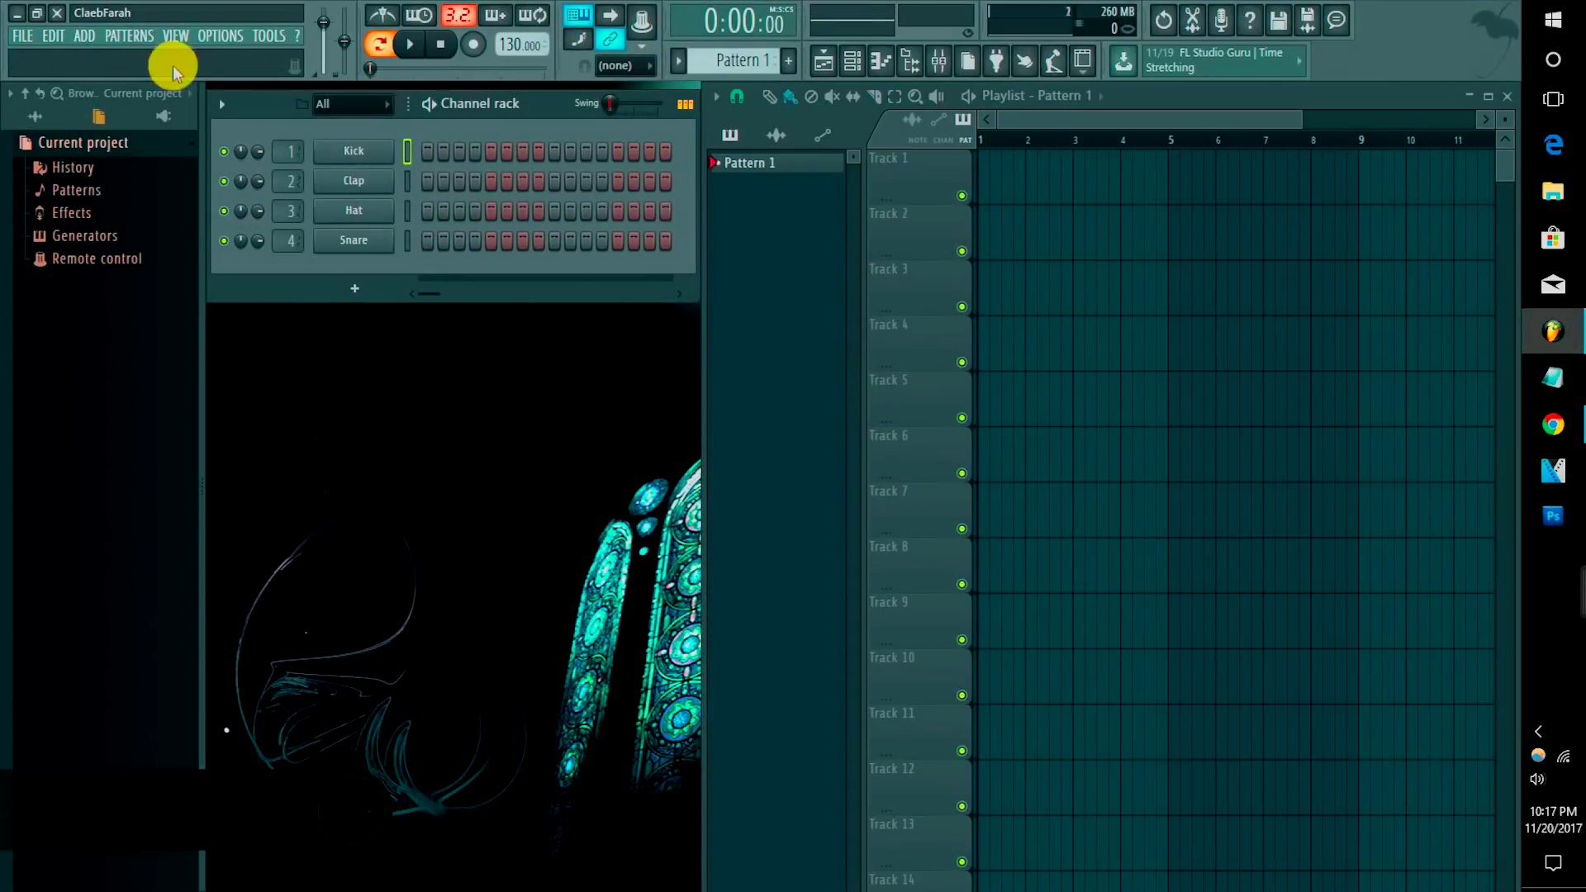
click(220, 37)
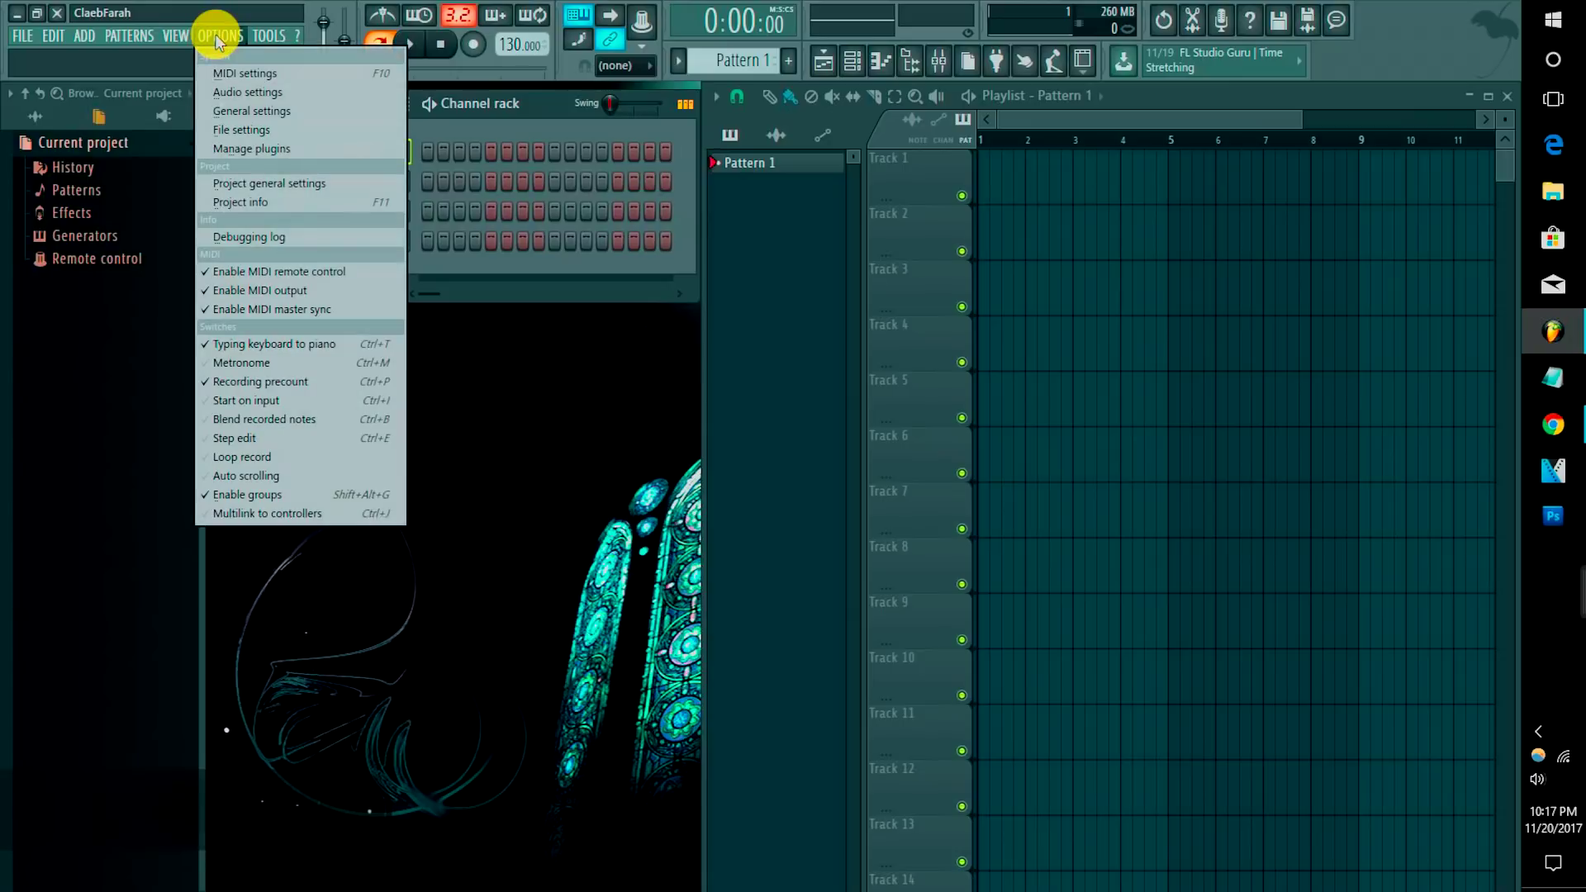
click(244, 76)
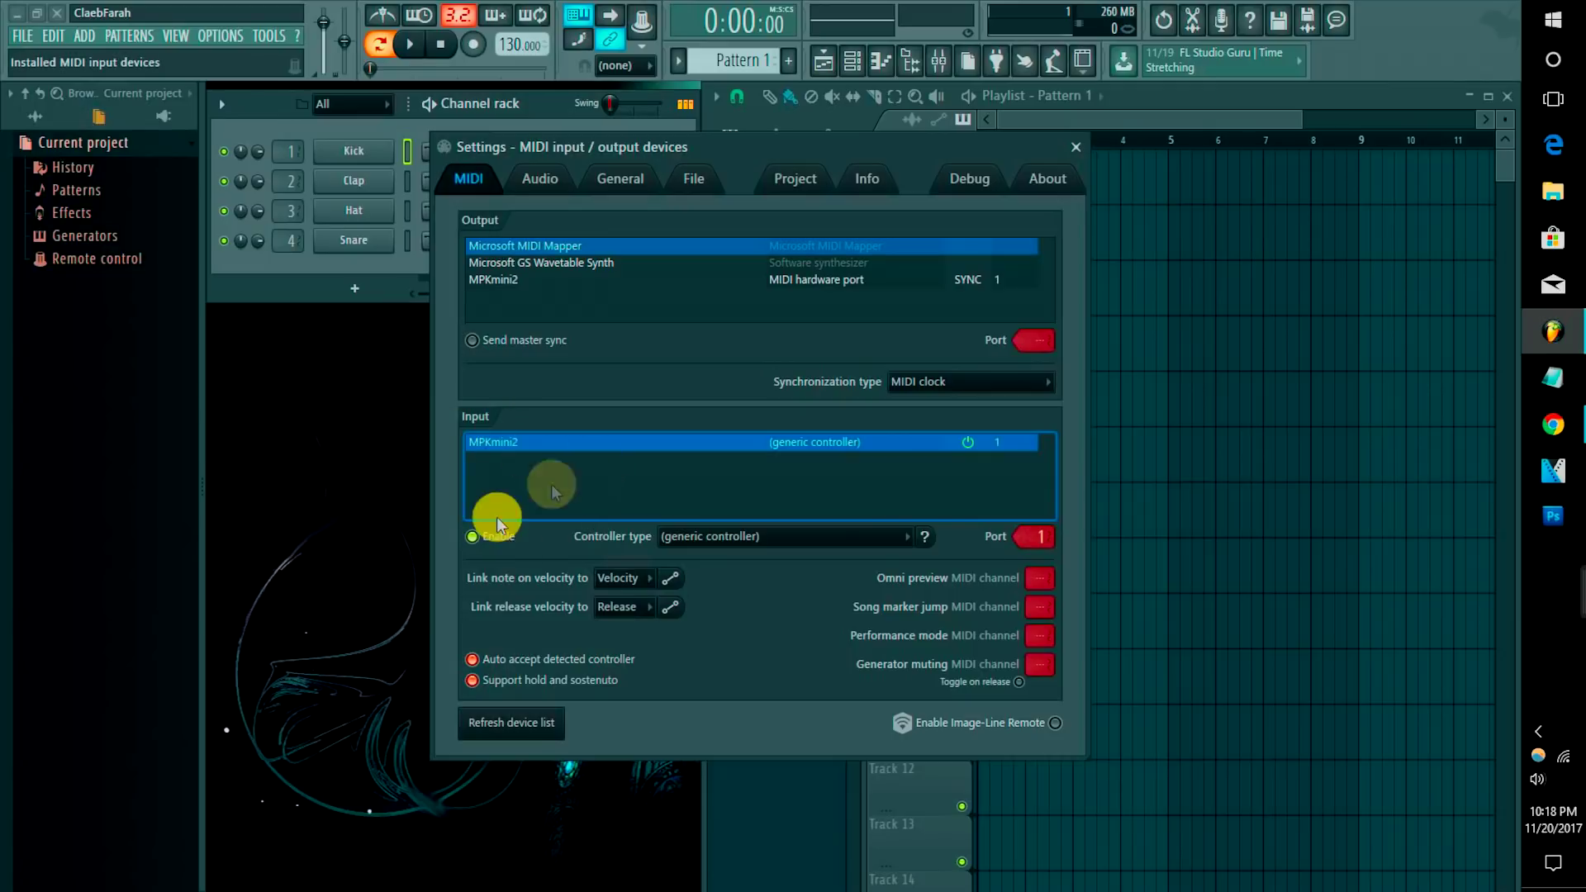
click(472, 537)
click(472, 537)
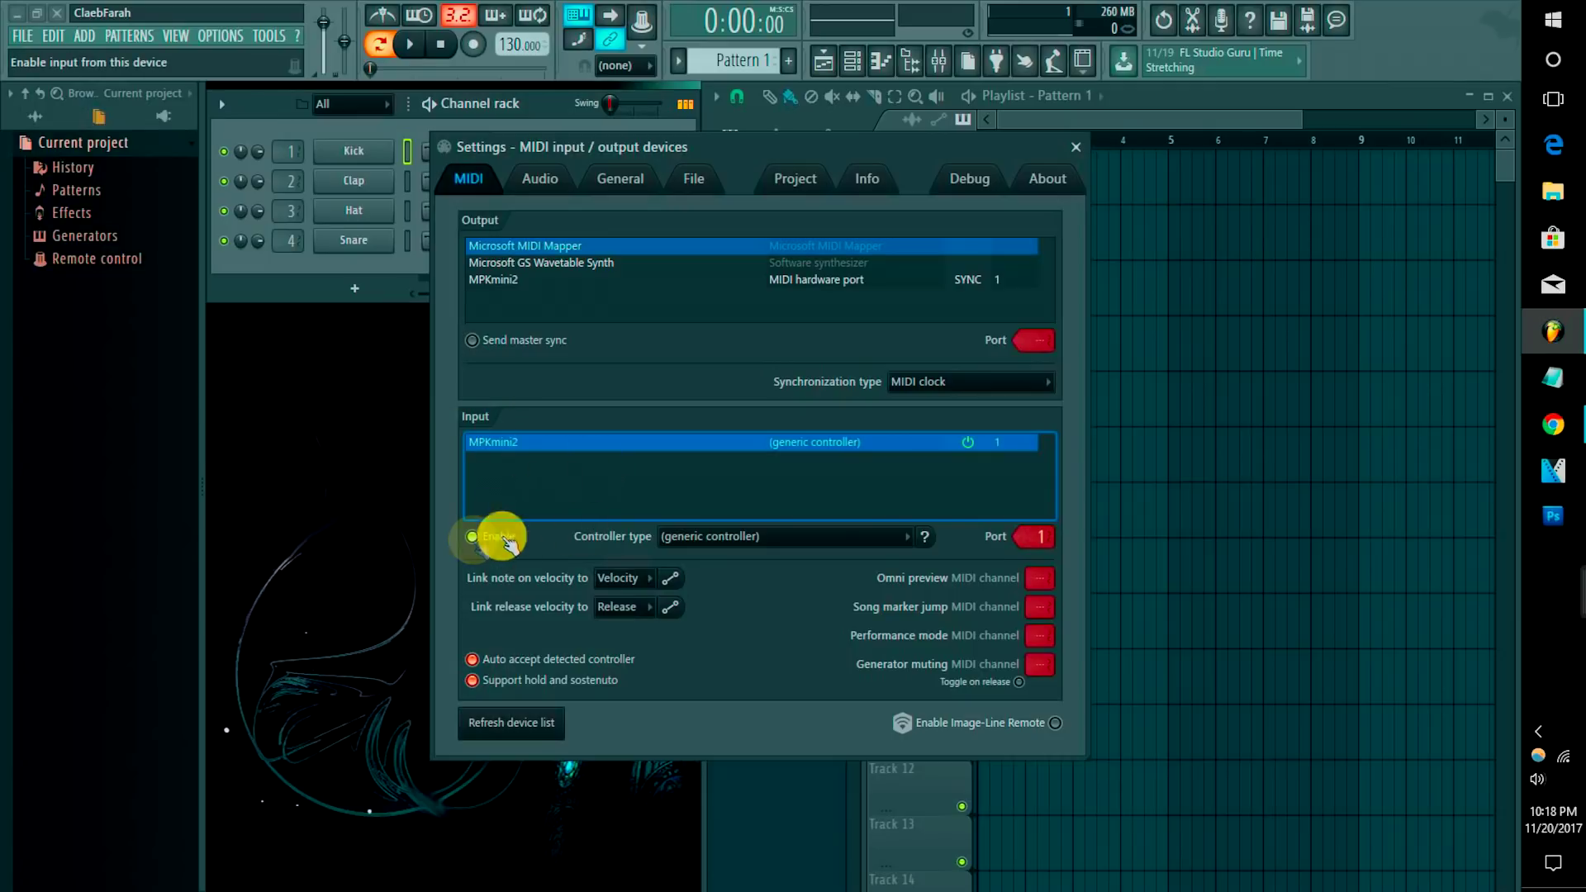
Step: Keep the generic controller type and set MPKmini2 as MIDI output with master sync
click(731, 538)
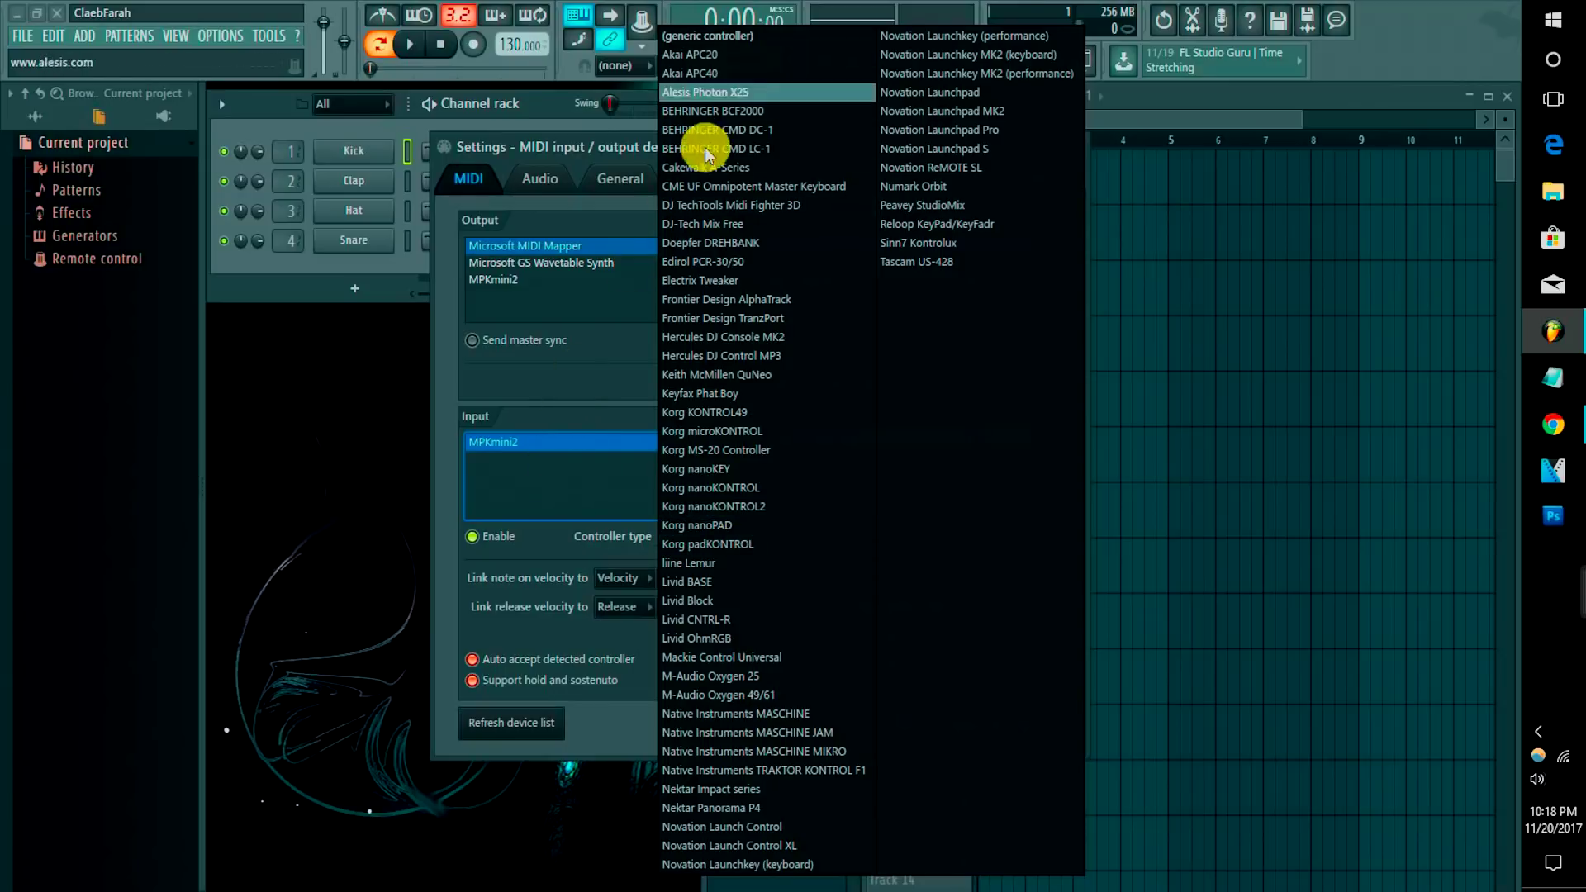
click(578, 363)
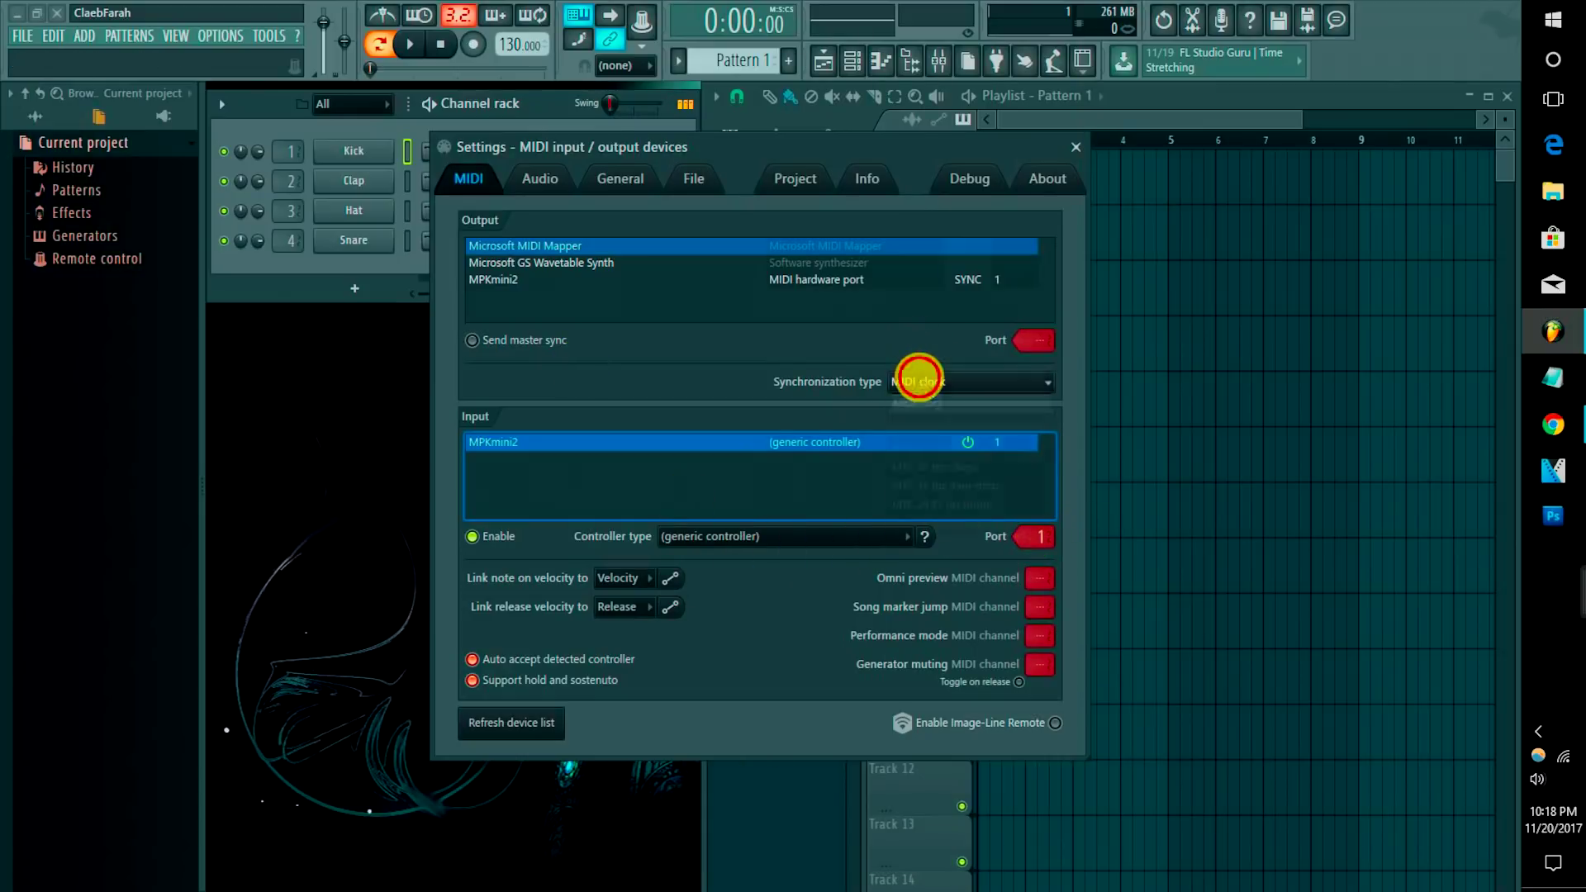
click(919, 375)
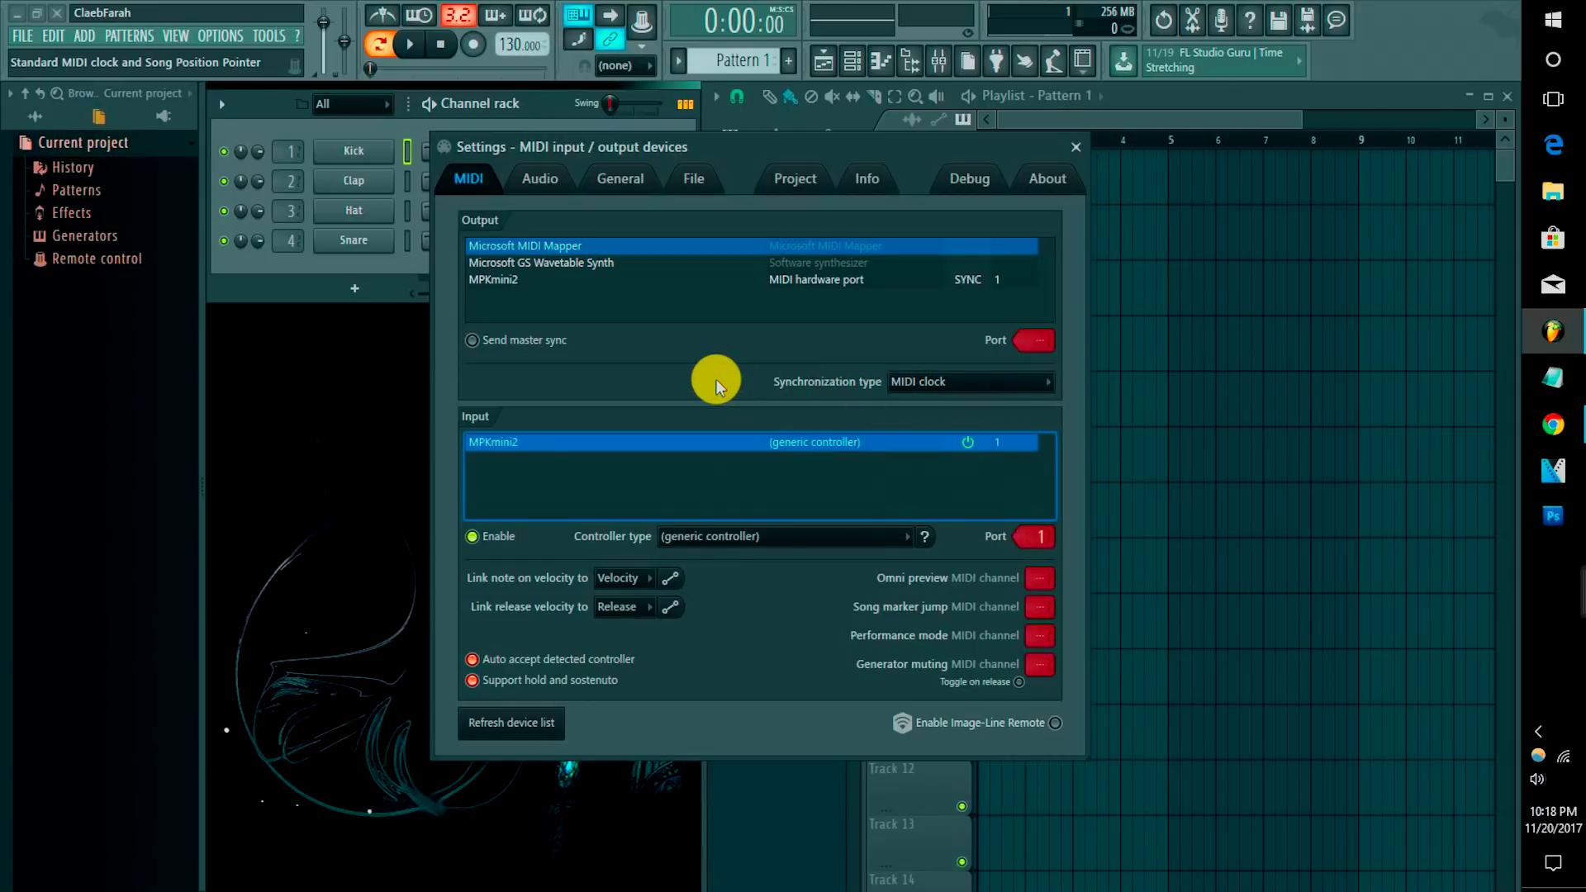
click(488, 281)
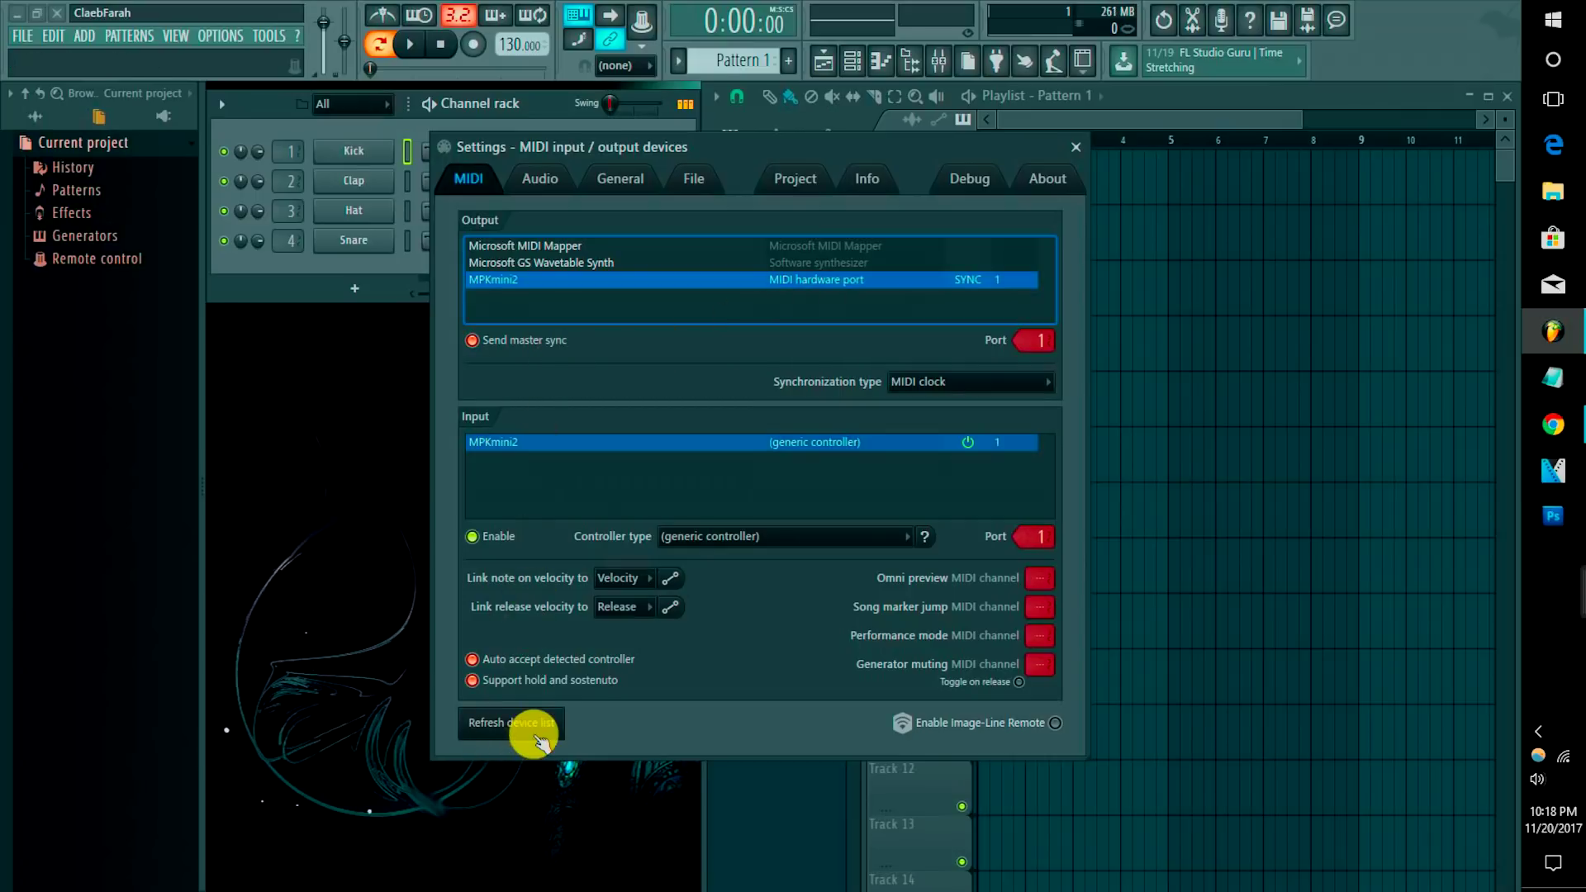
click(1078, 146)
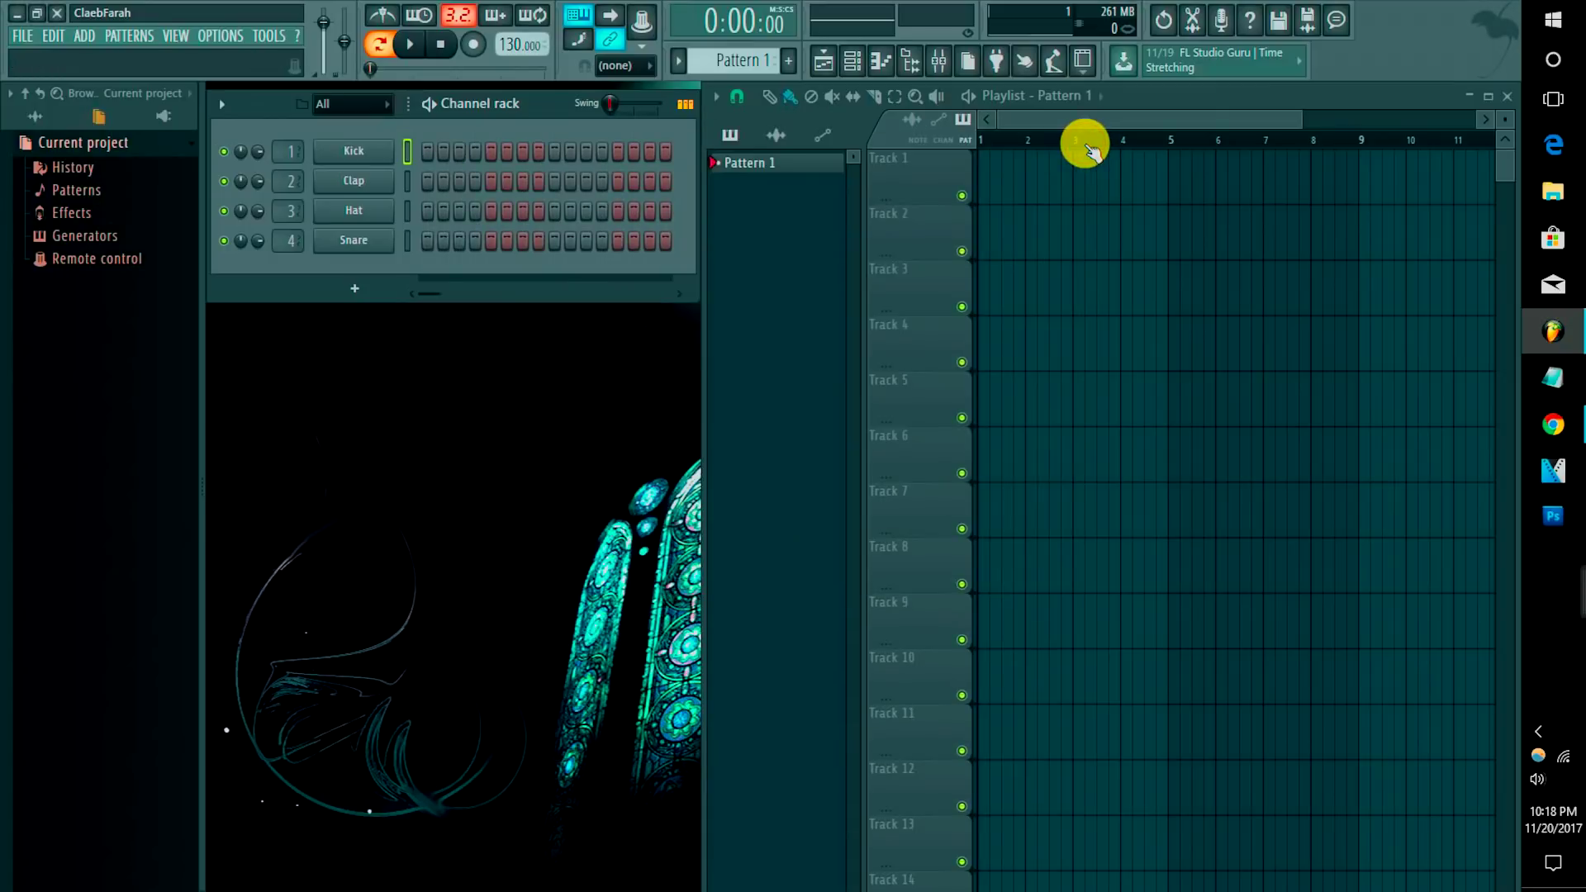
Step: Add Harmor and FPC instrument channels to the channel rack from the ADD menu
click(359, 153)
click(364, 159)
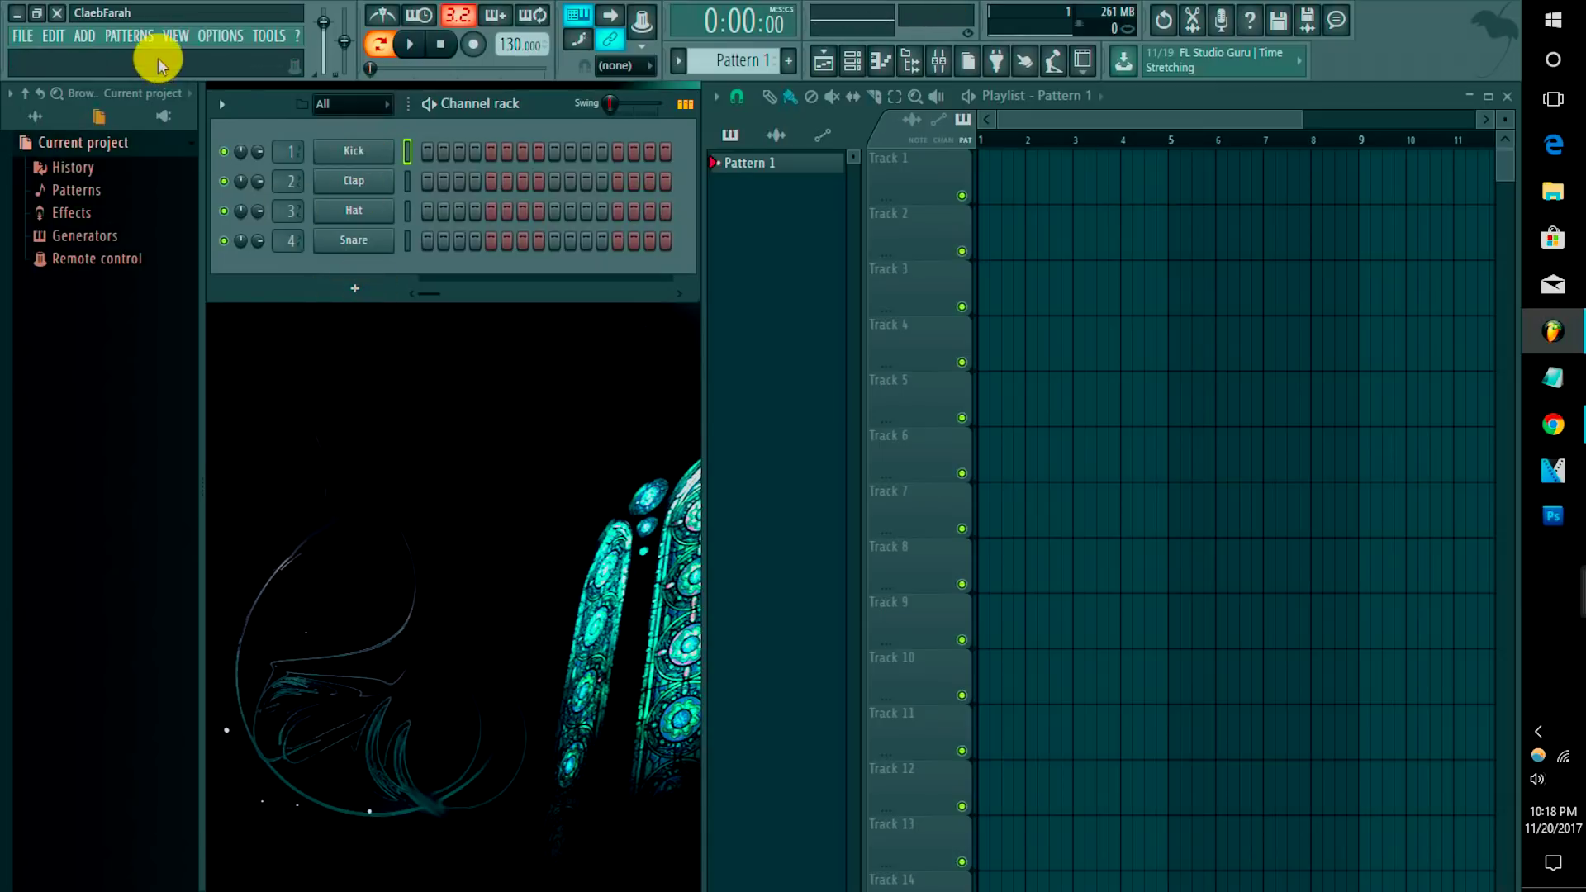
click(216, 37)
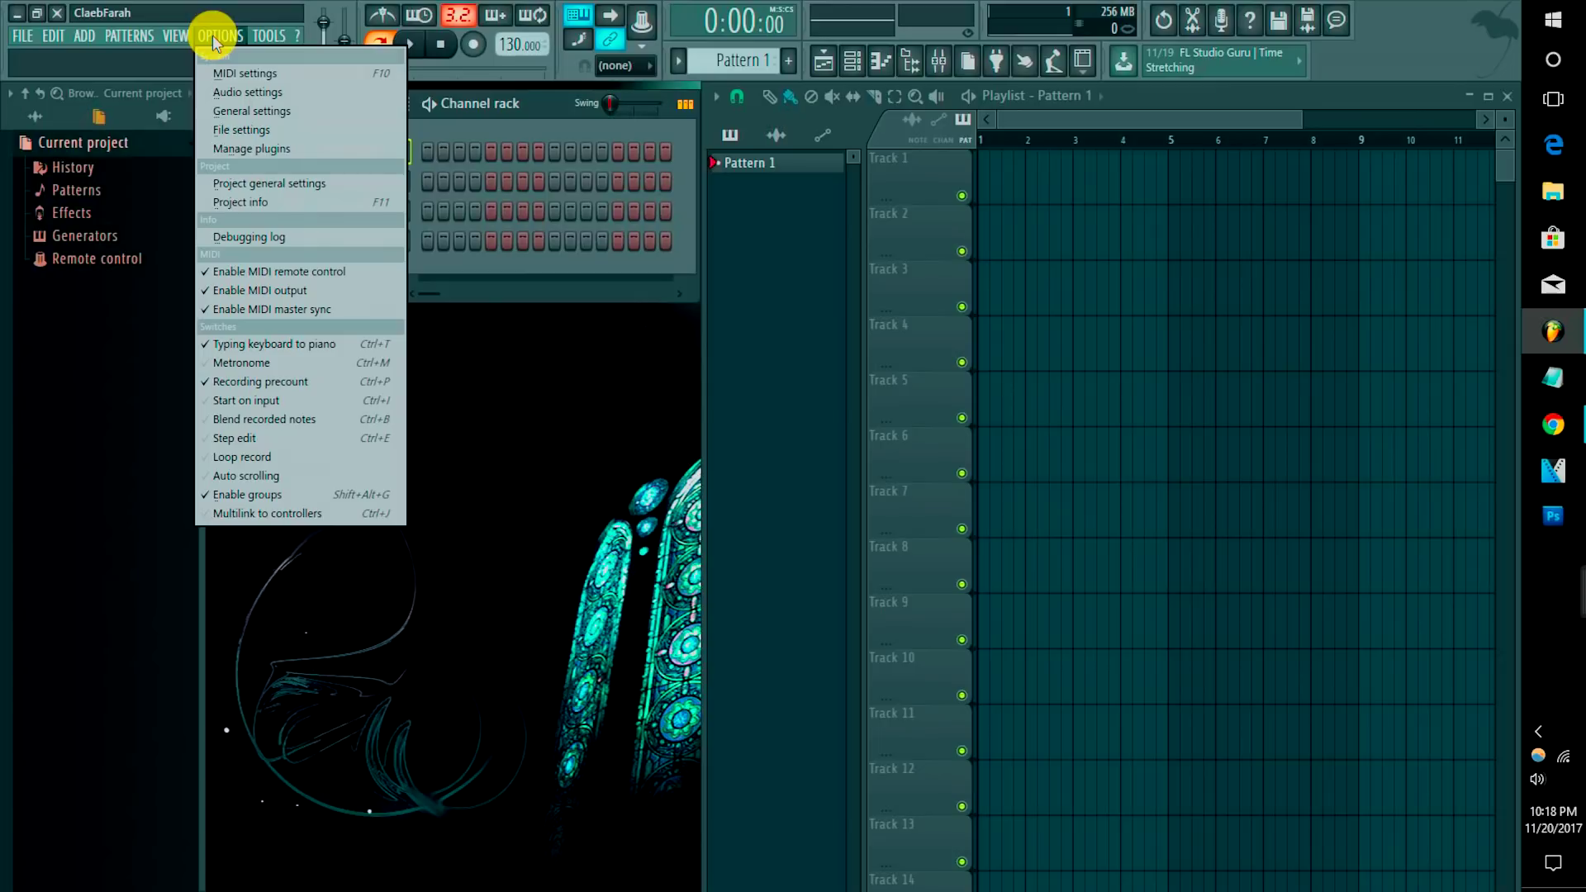
mouse_move(80, 37)
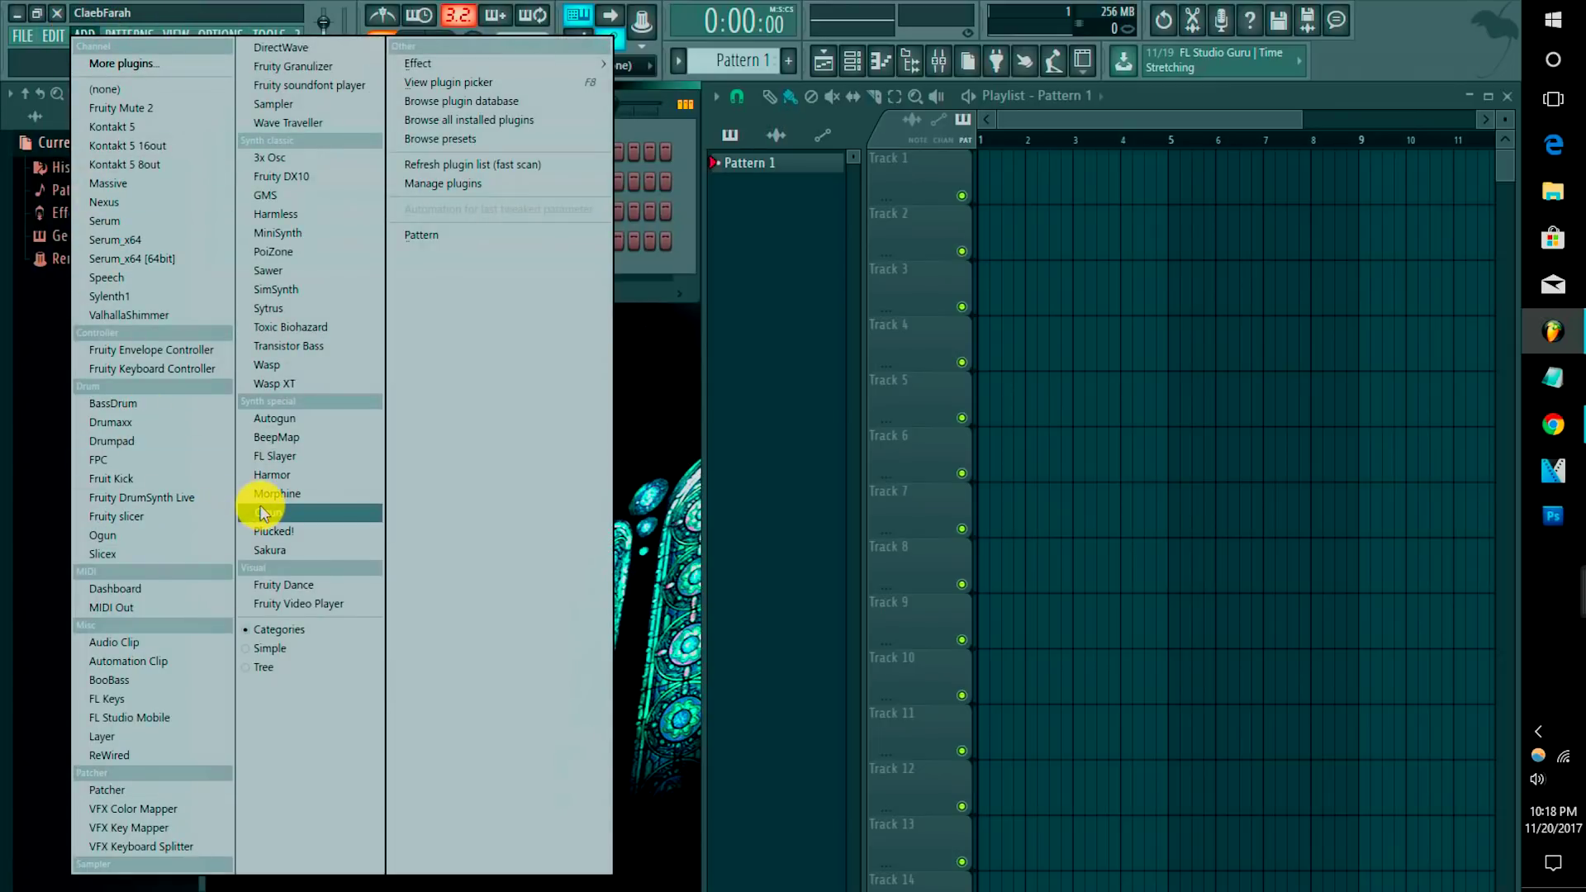
click(276, 476)
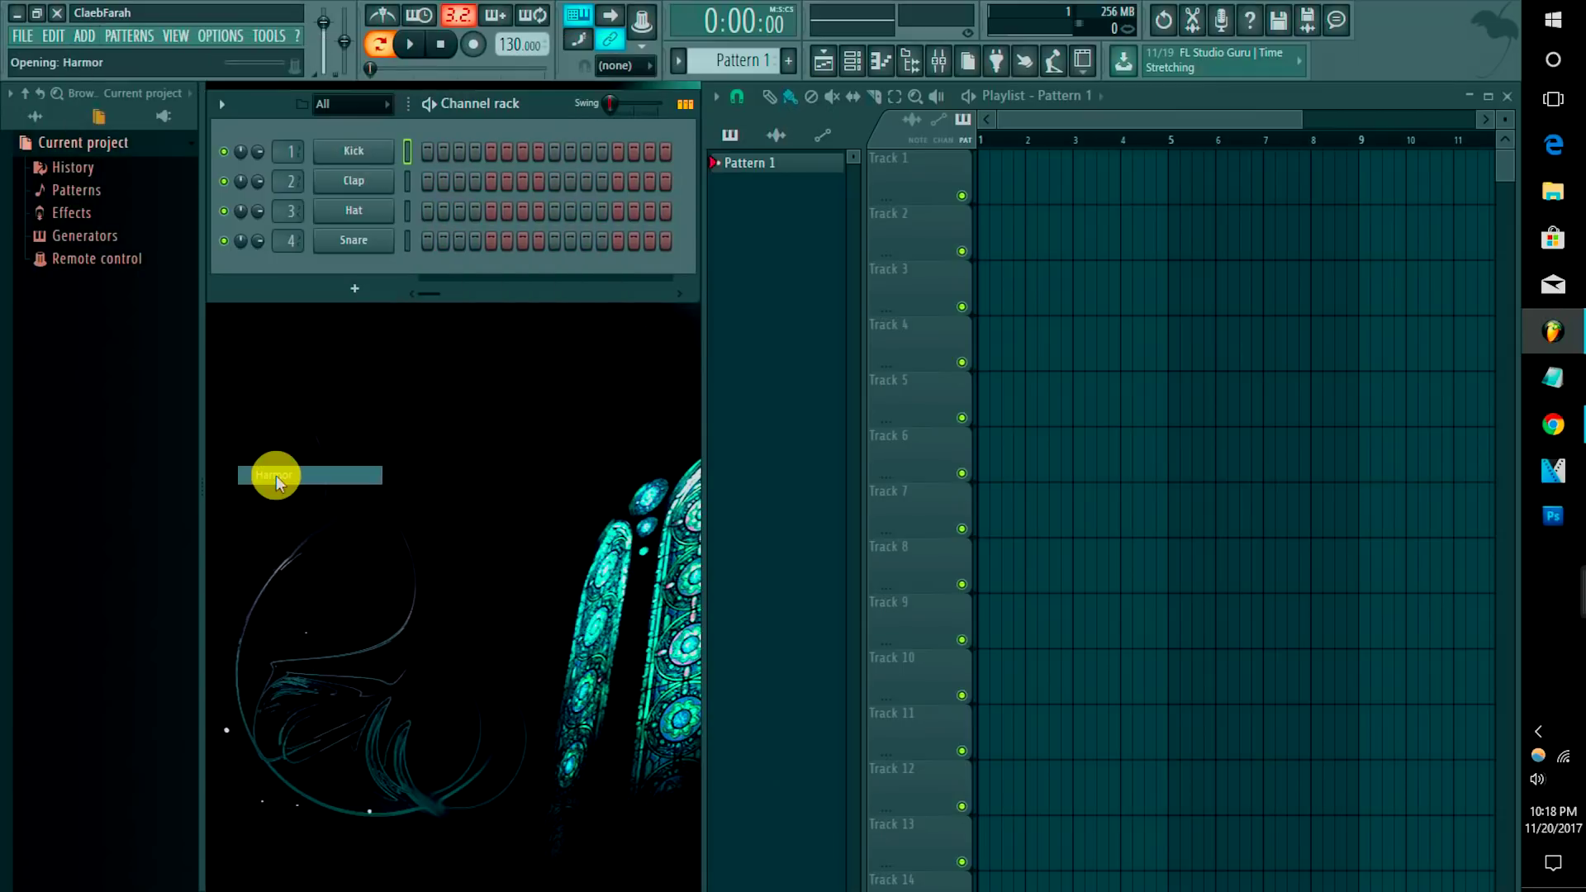
click(85, 41)
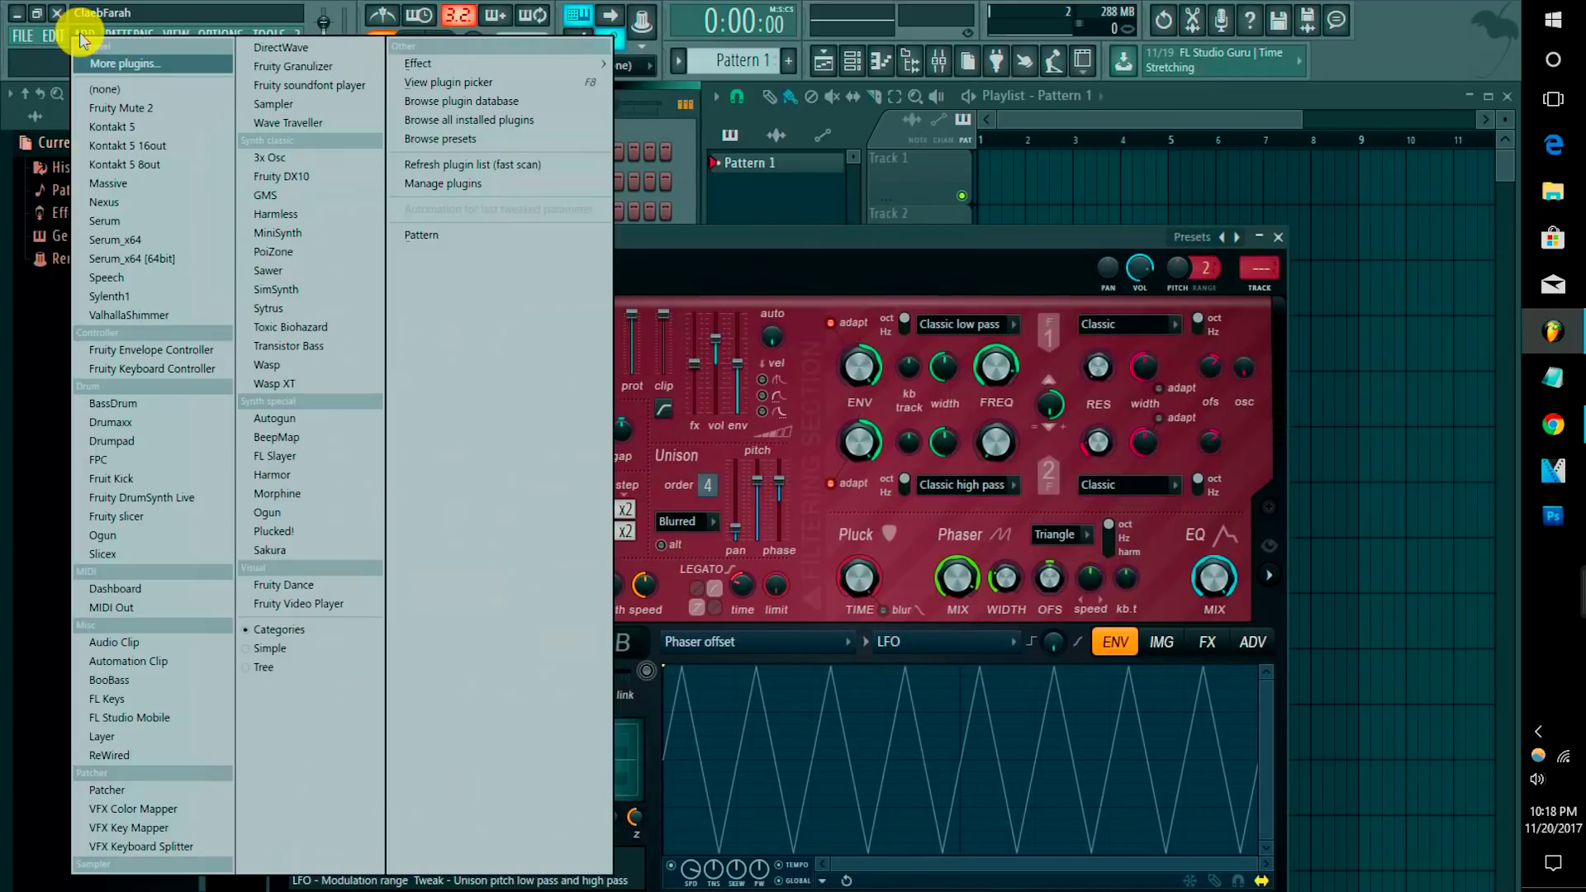
click(114, 460)
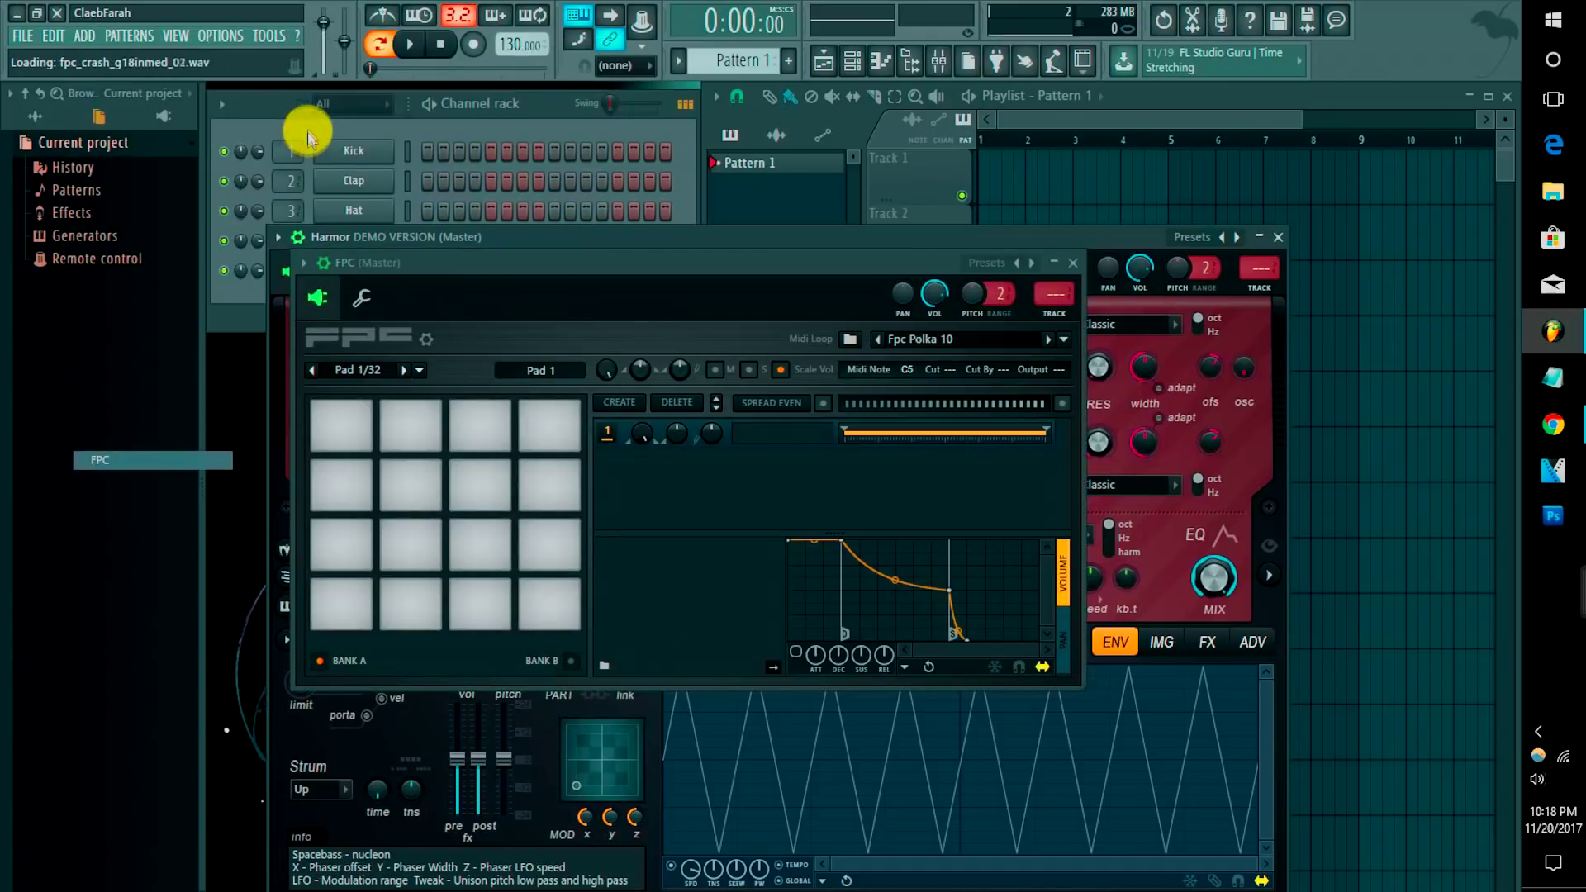
click(309, 123)
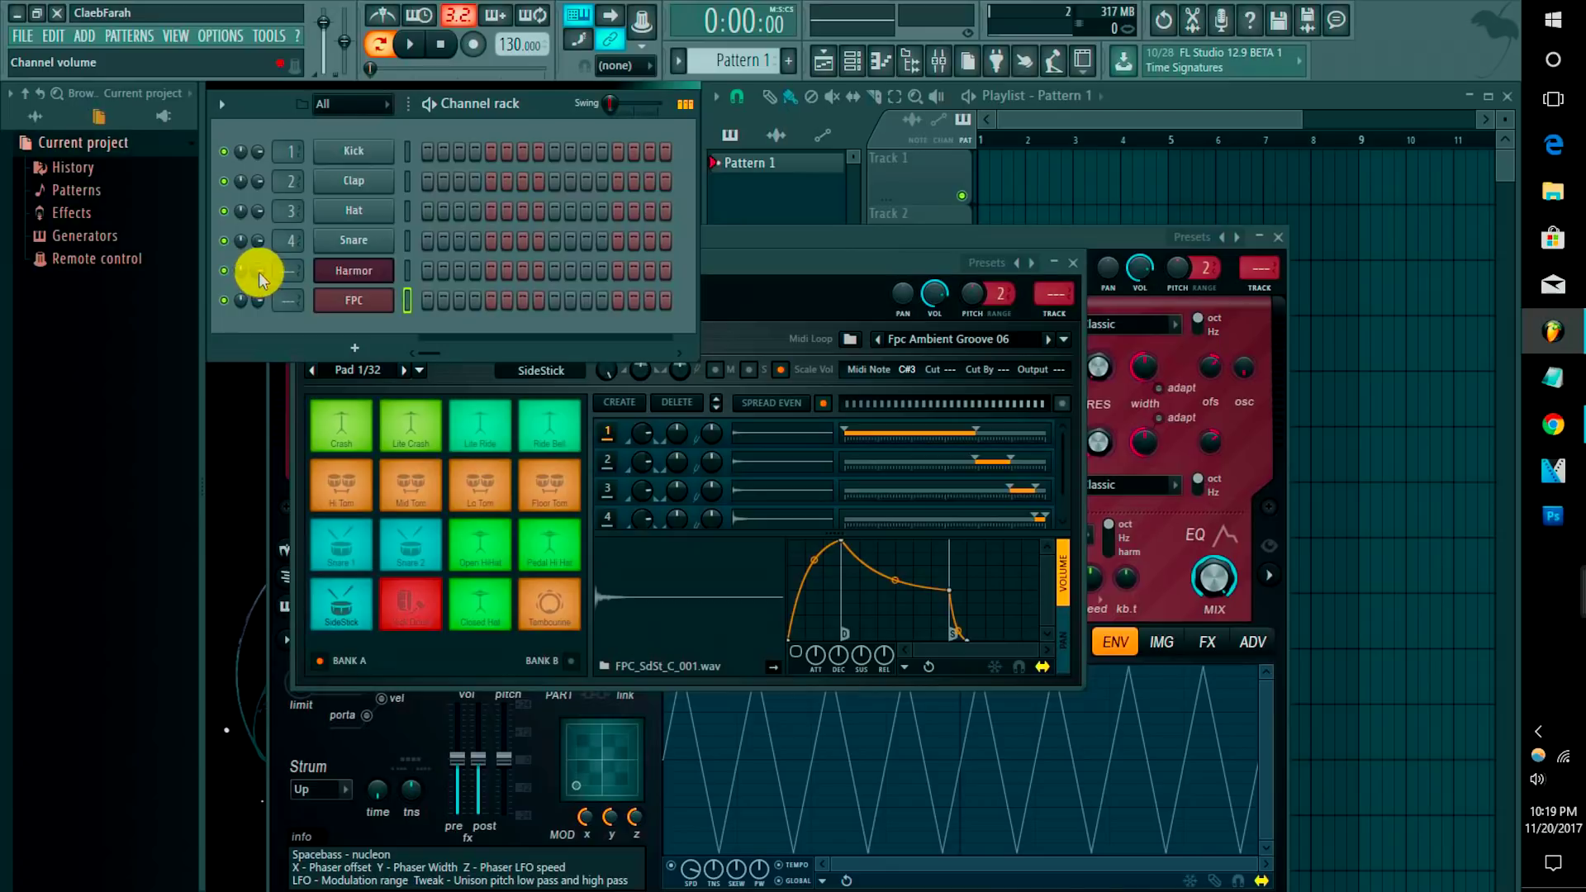
drag(261, 275, 261, 312)
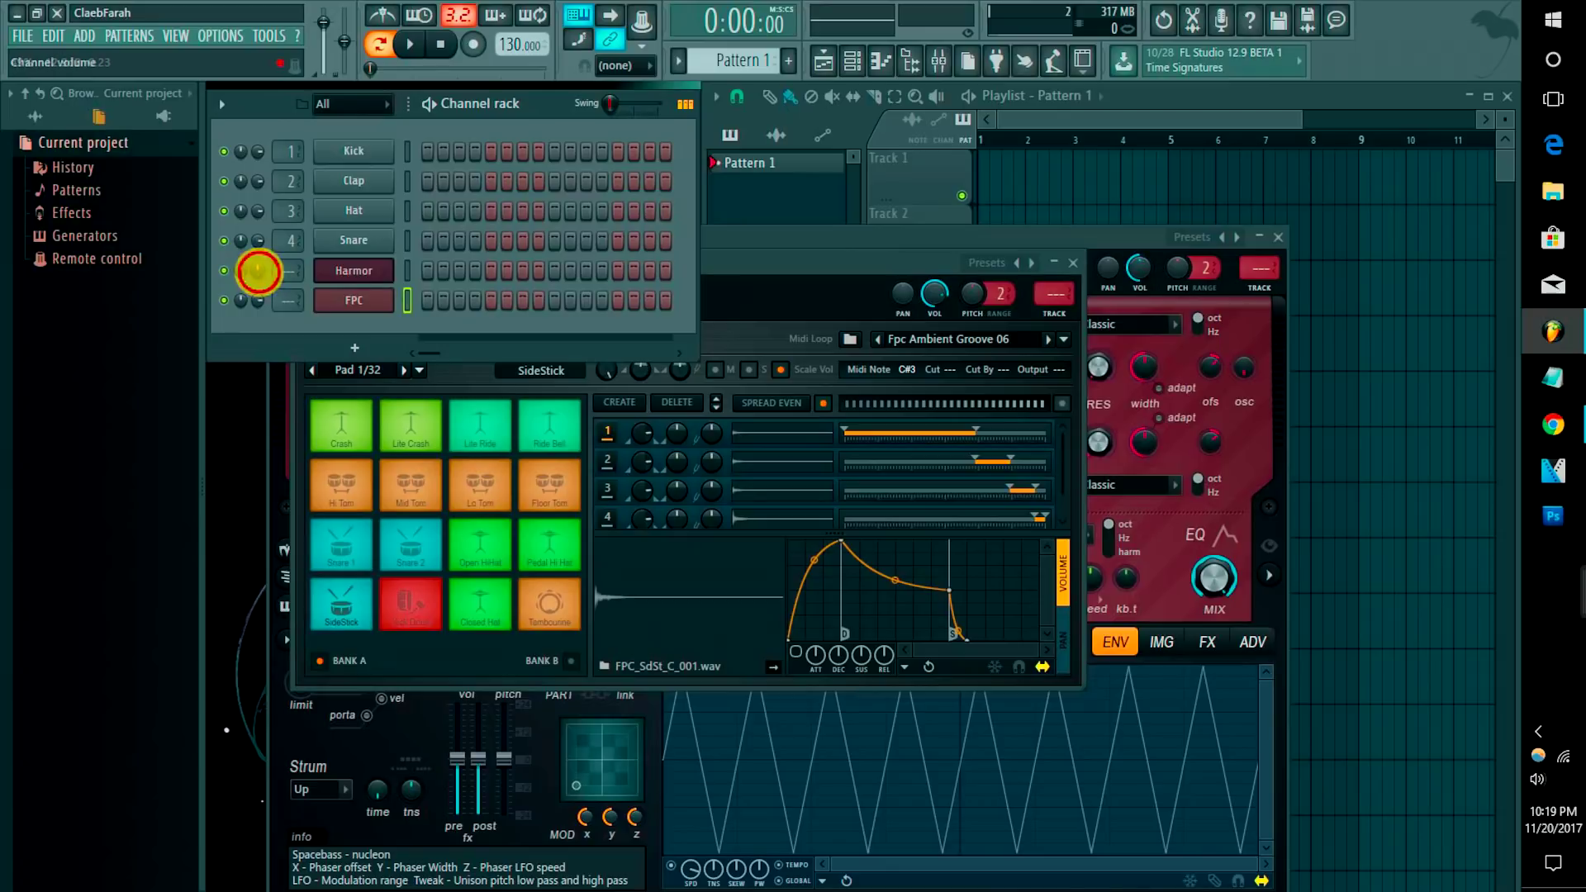
click(369, 308)
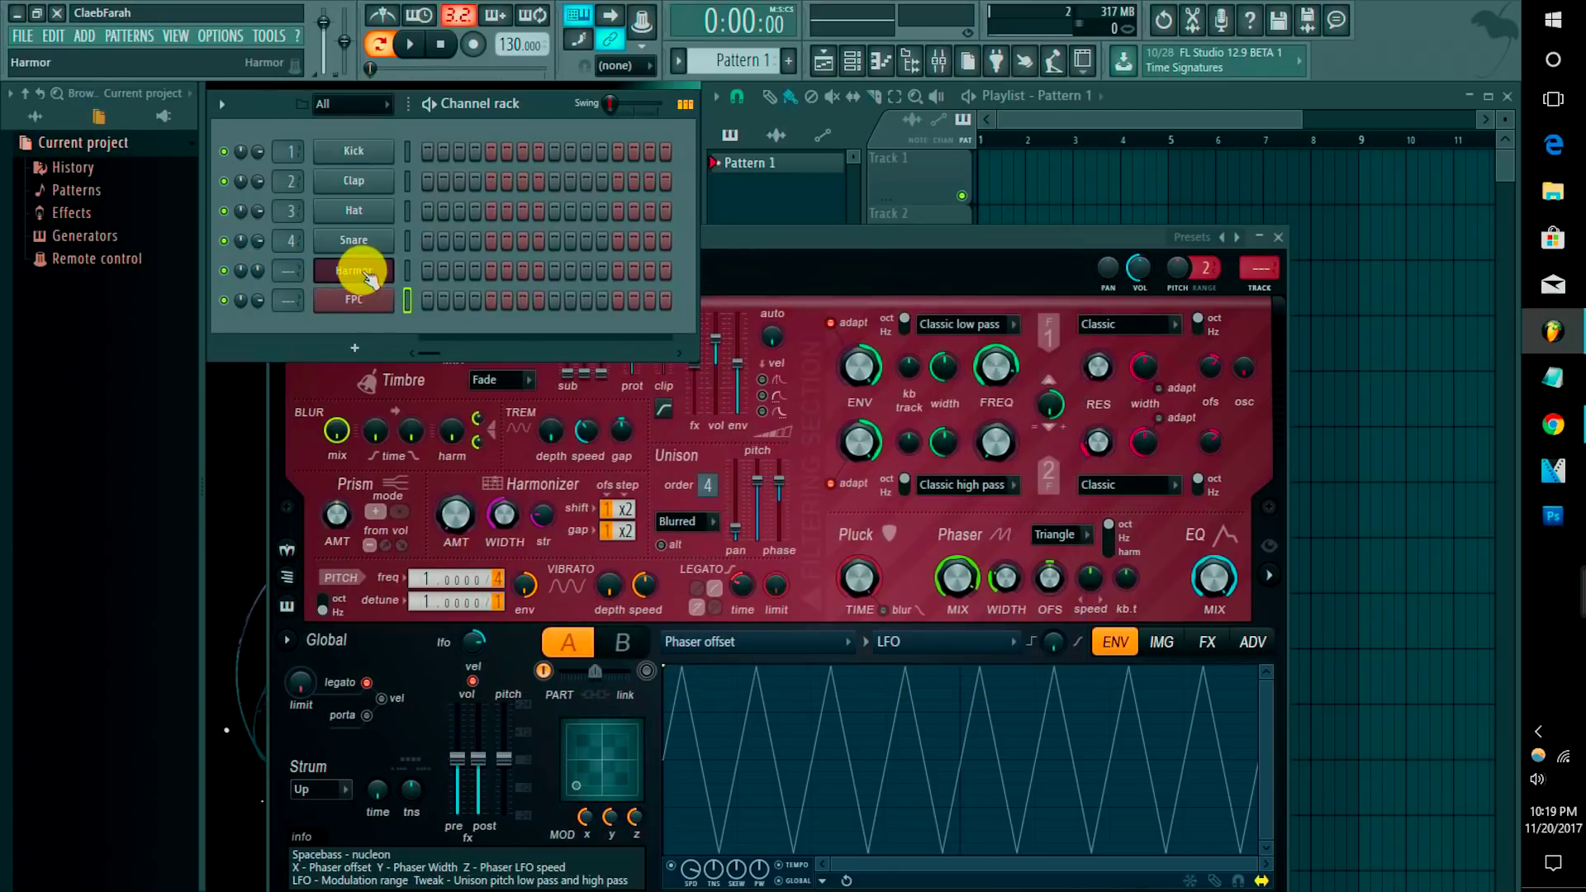
click(364, 271)
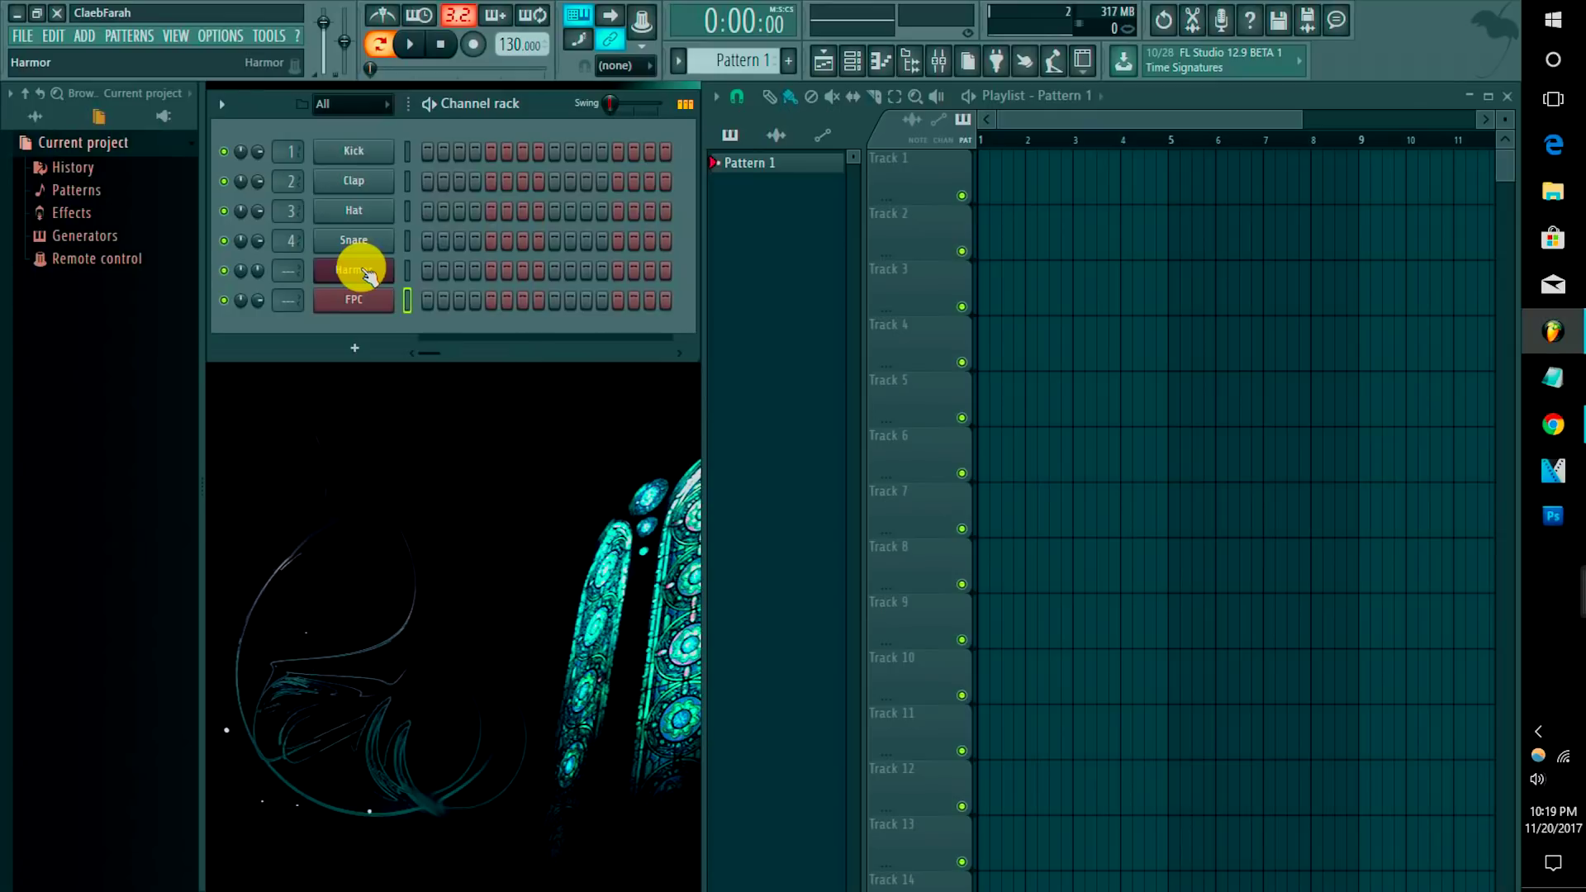
Step: Select the Harmor and FPC channels together in the channel rack
click(406, 211)
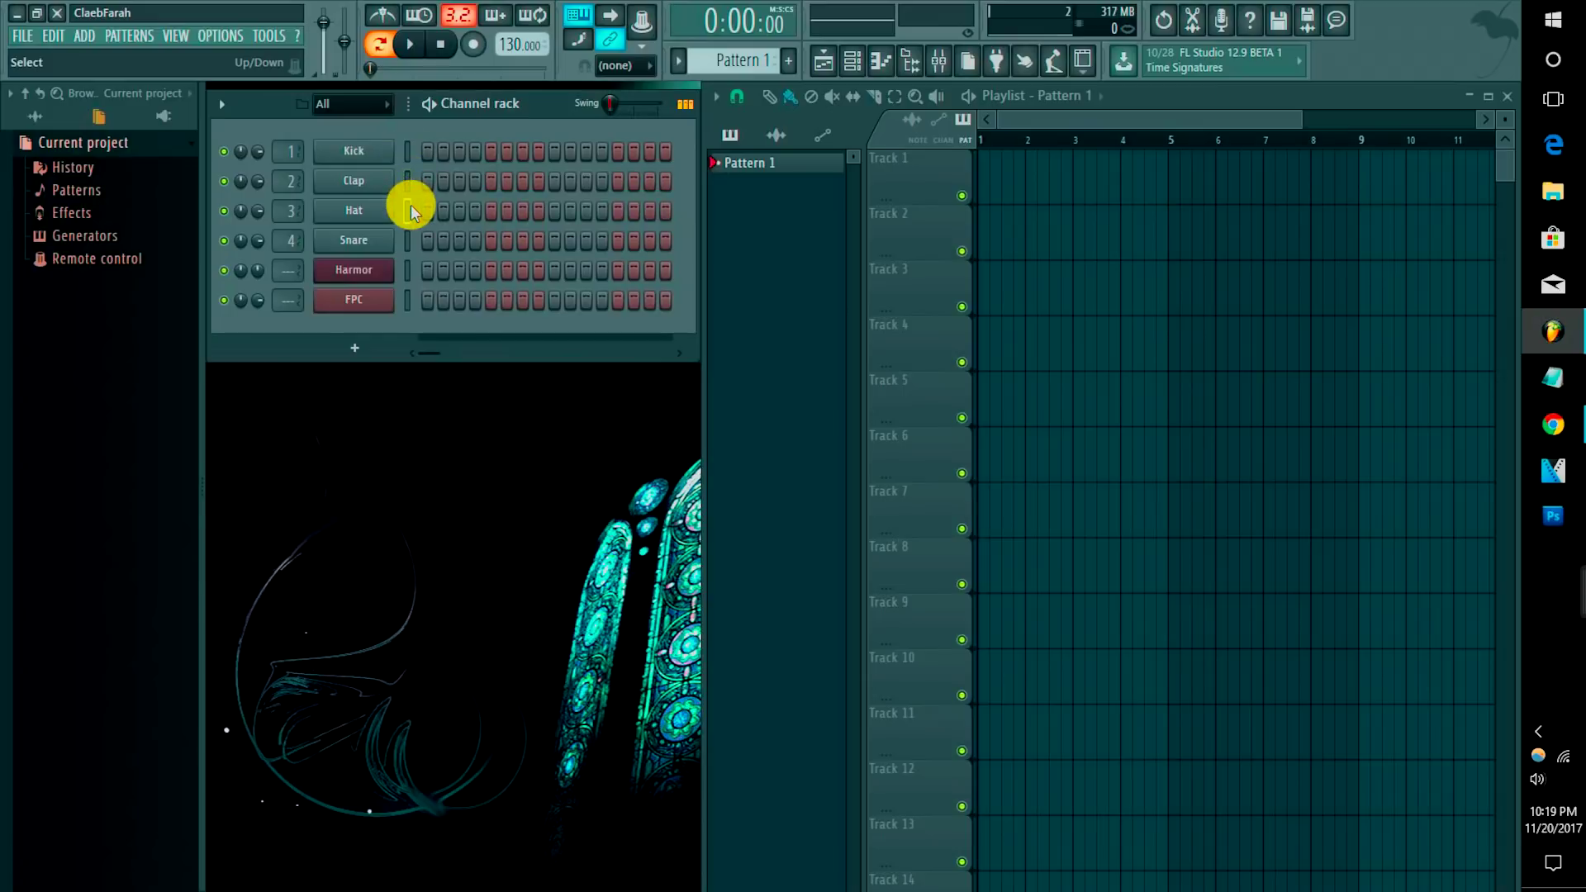
click(406, 270)
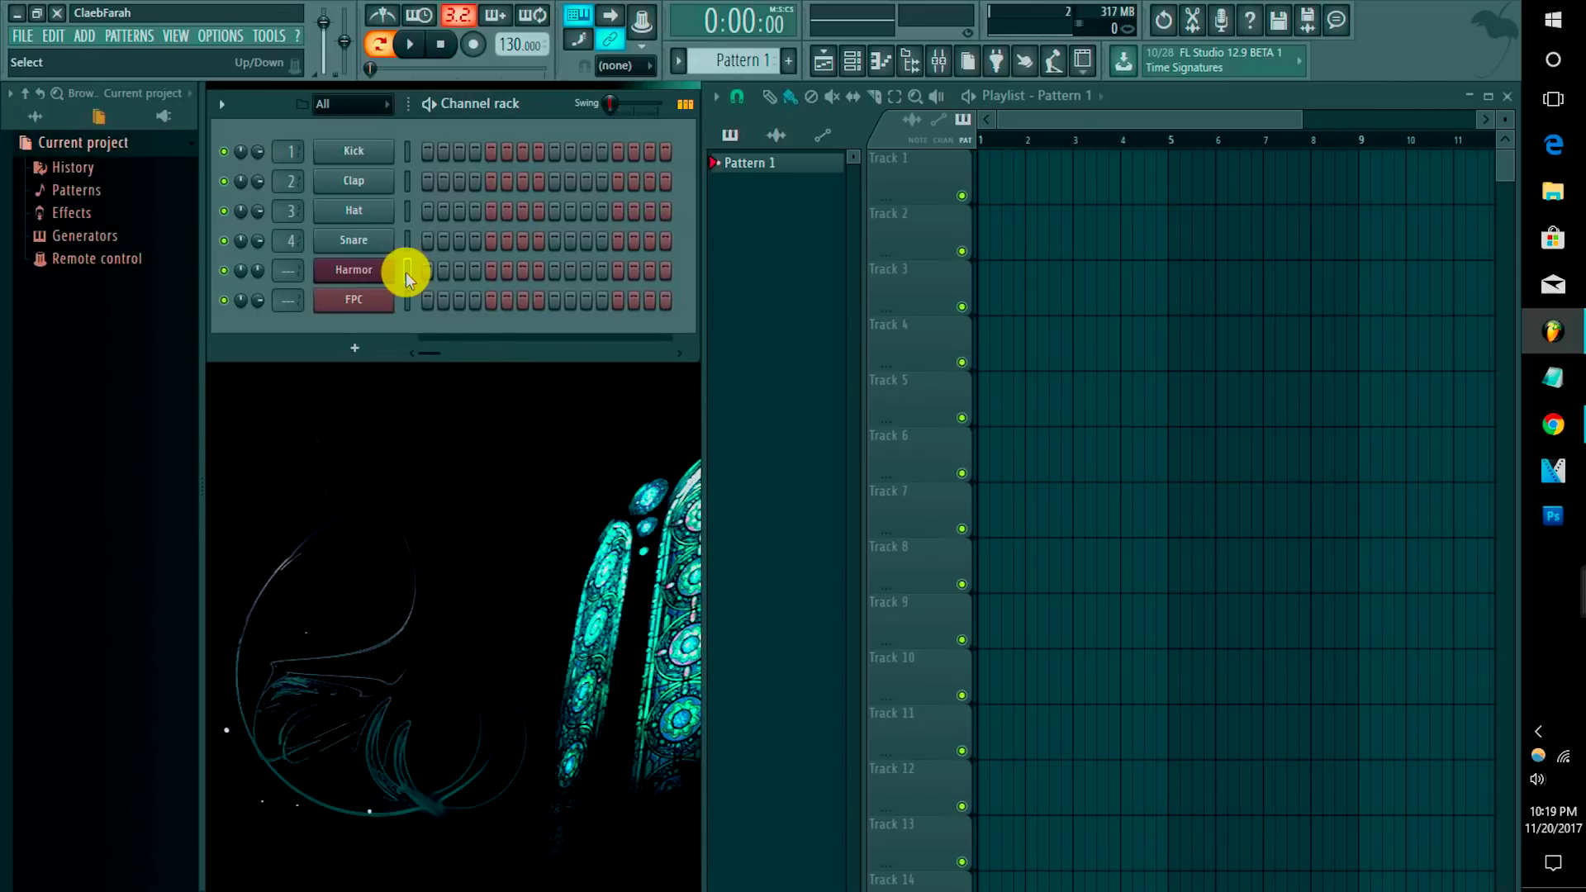
mouse_move(407, 271)
mouse_down()
mouse_move(408, 298)
mouse_move(408, 237)
mouse_move(408, 297)
mouse_up()
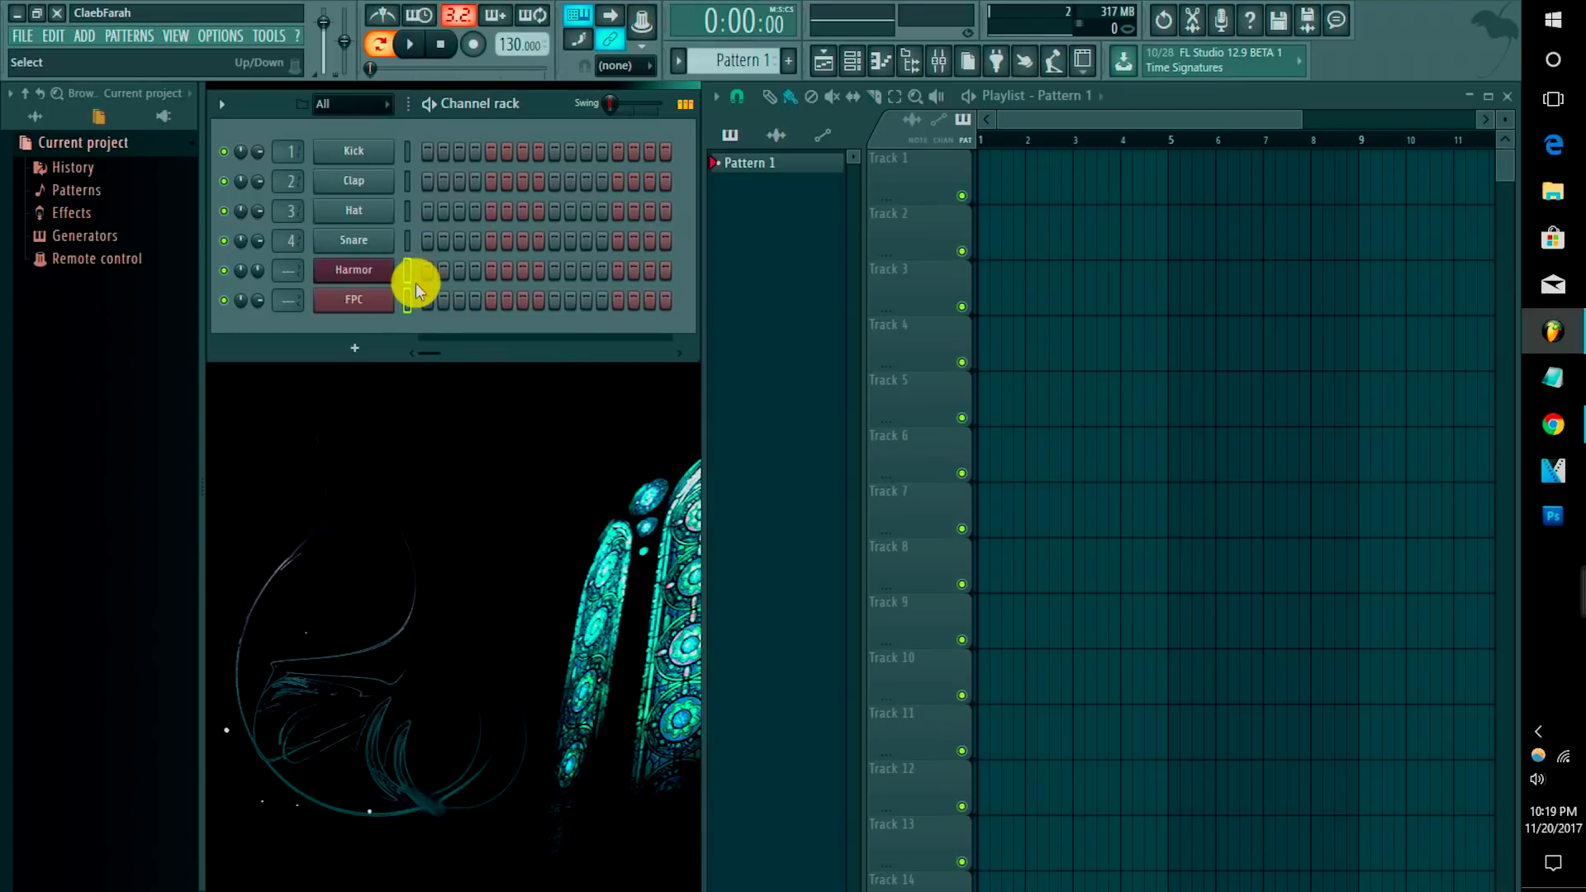
key(j)
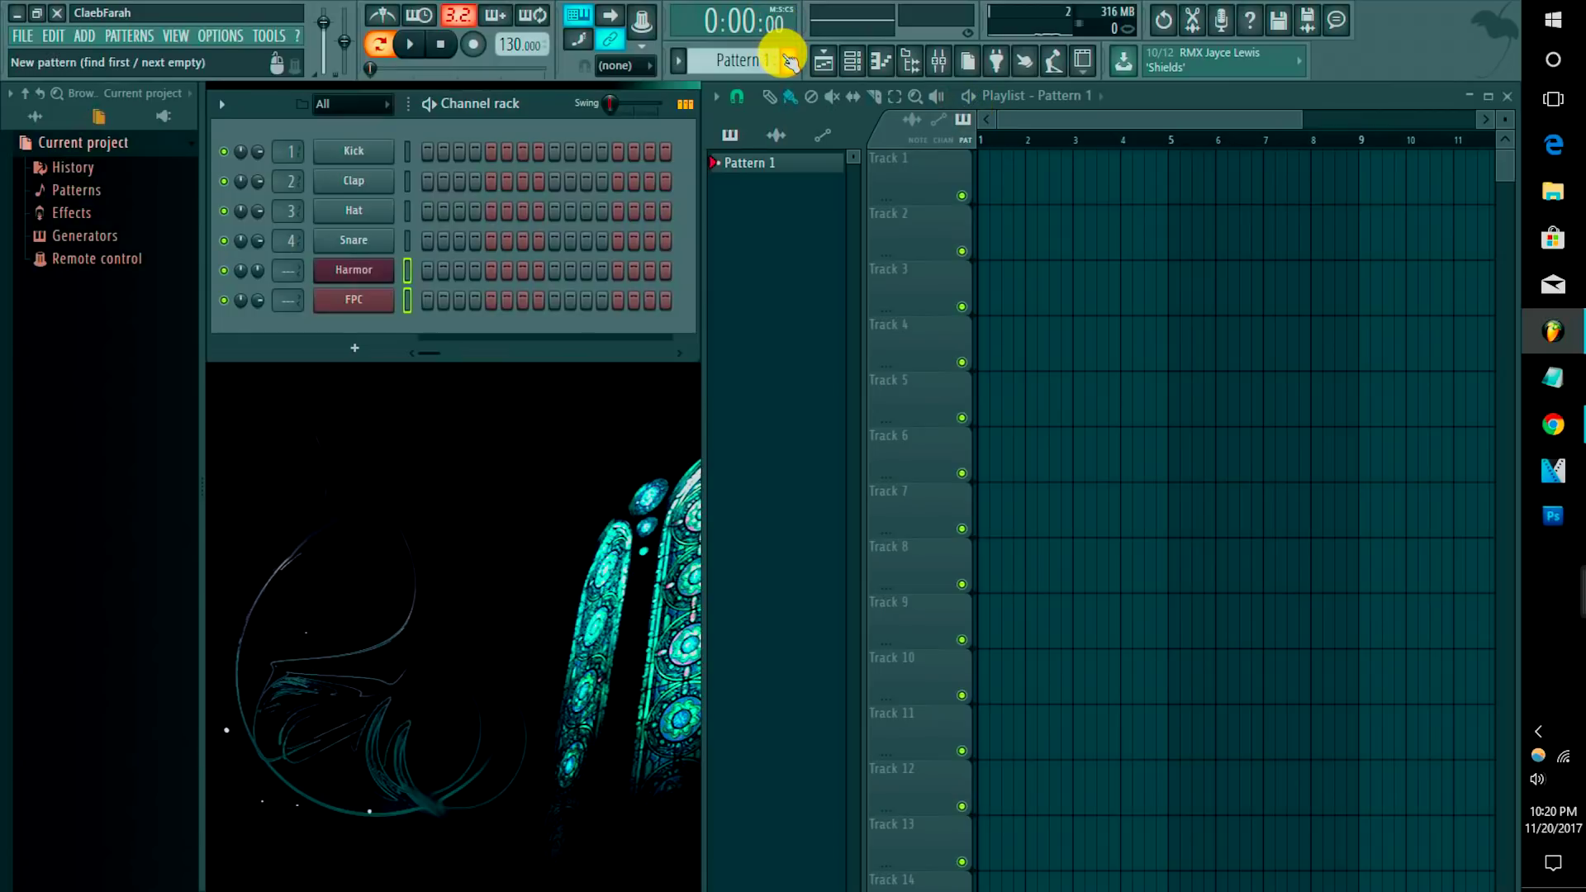
Step: Rename Pattern 1 to 'new pattern controller take 1' and place it at bar 1 of Track 1
click(789, 60)
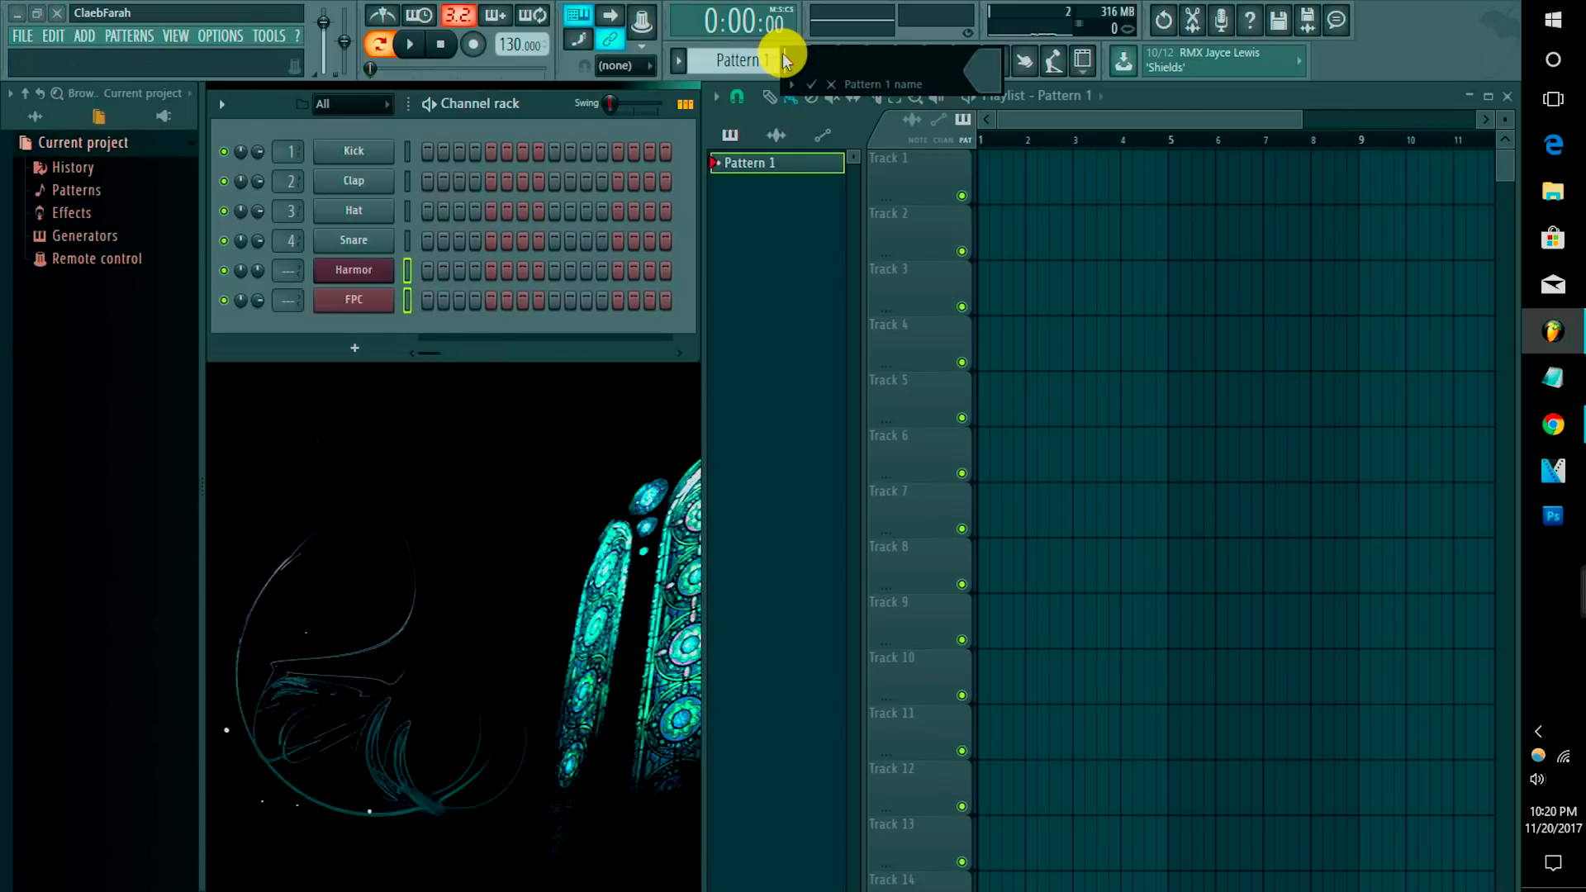
text(new pattern)
text( controller tak)
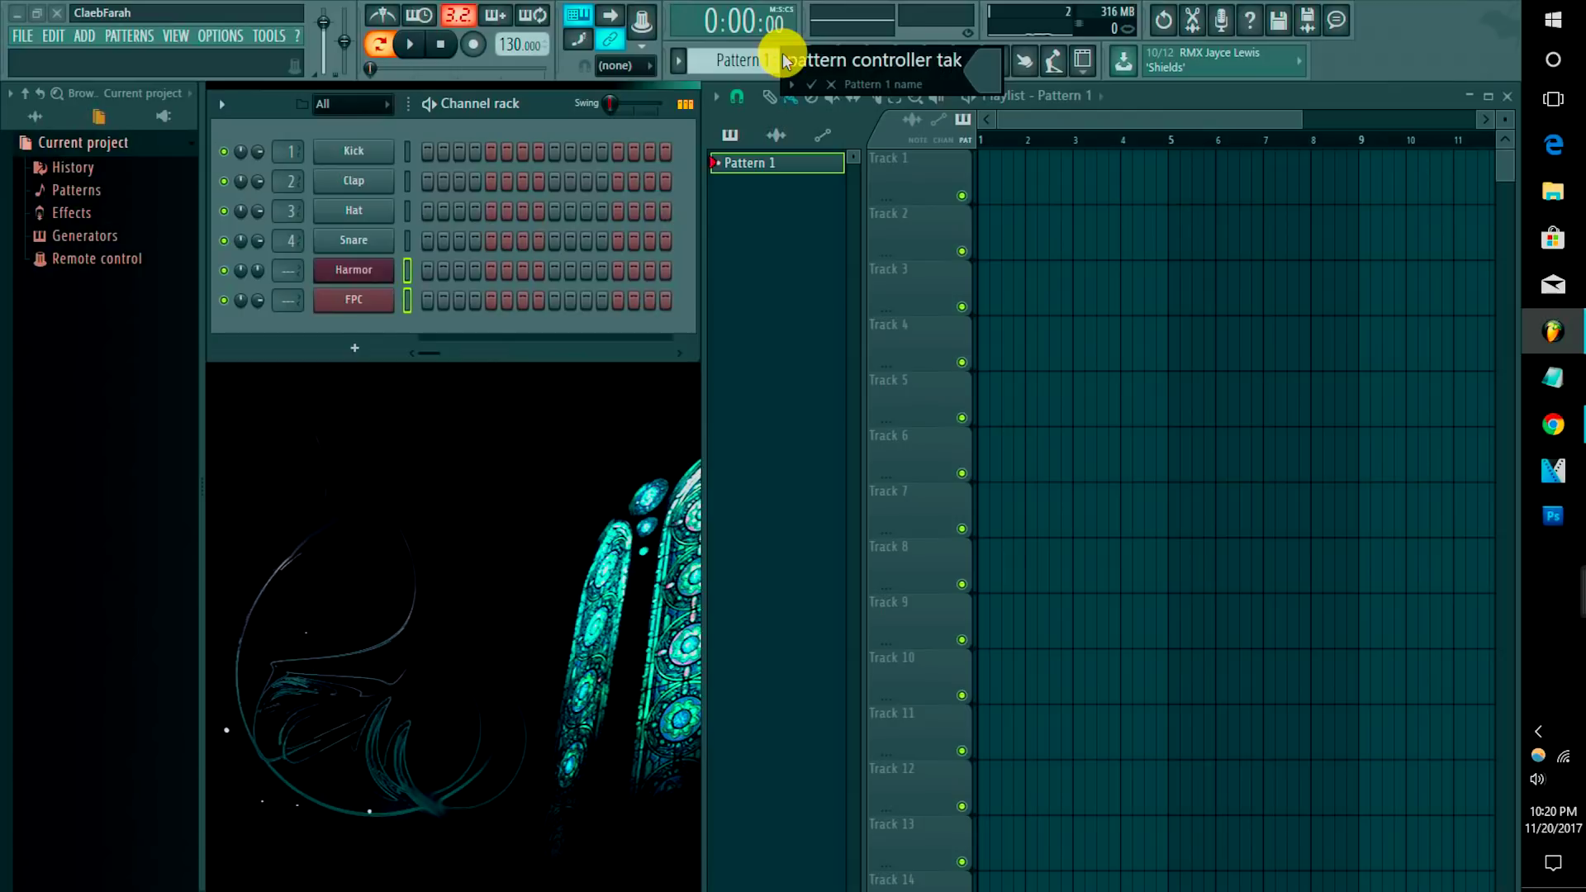
text(e 1)
key(Return)
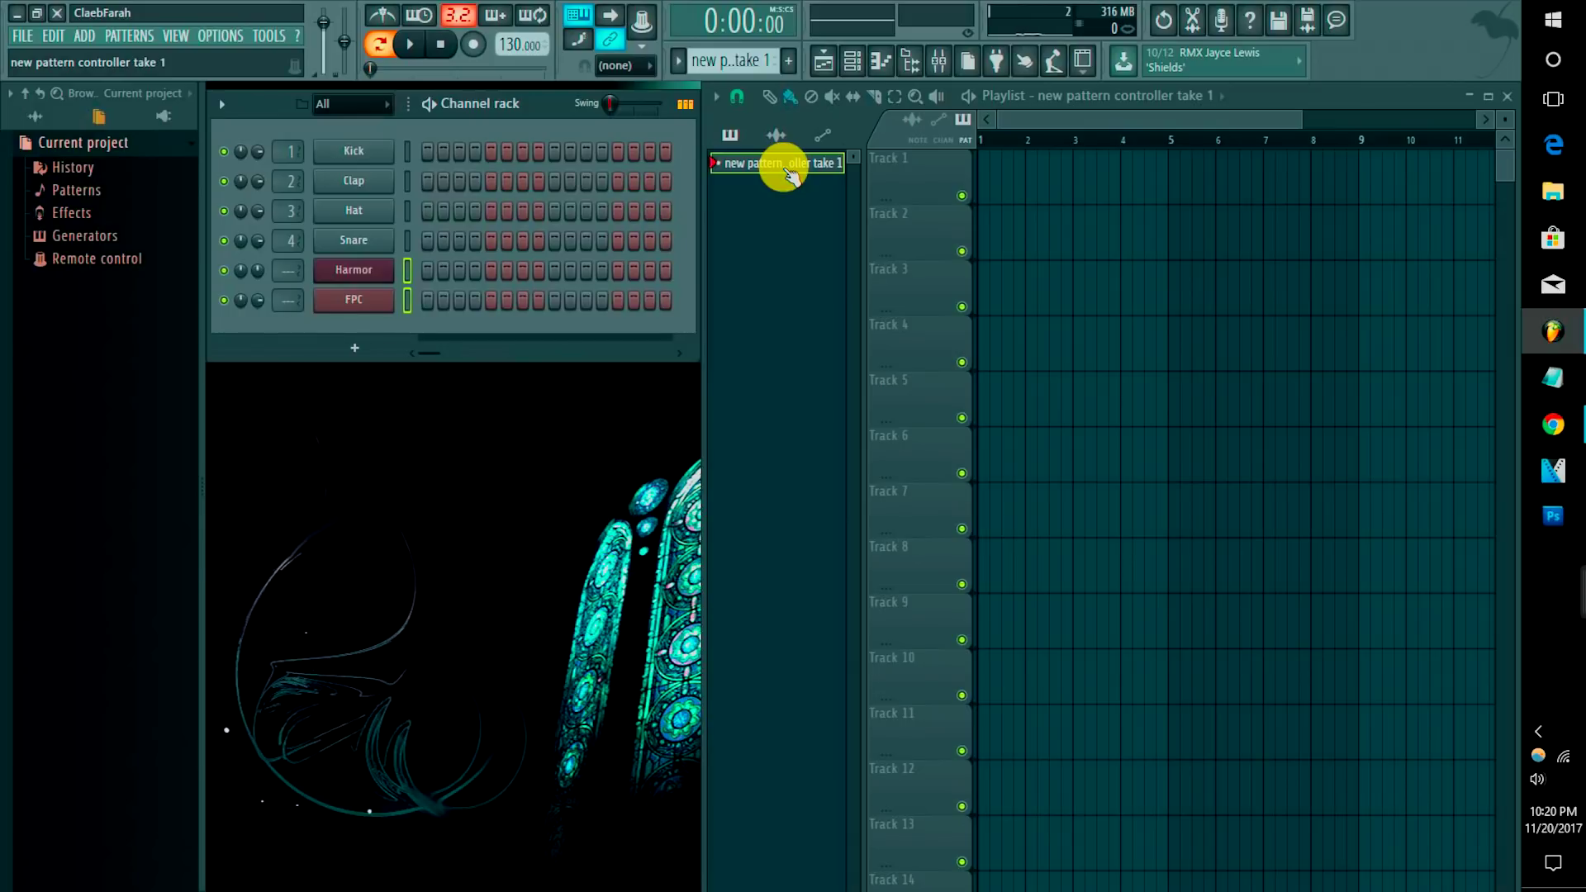
drag(792, 176, 941, 184)
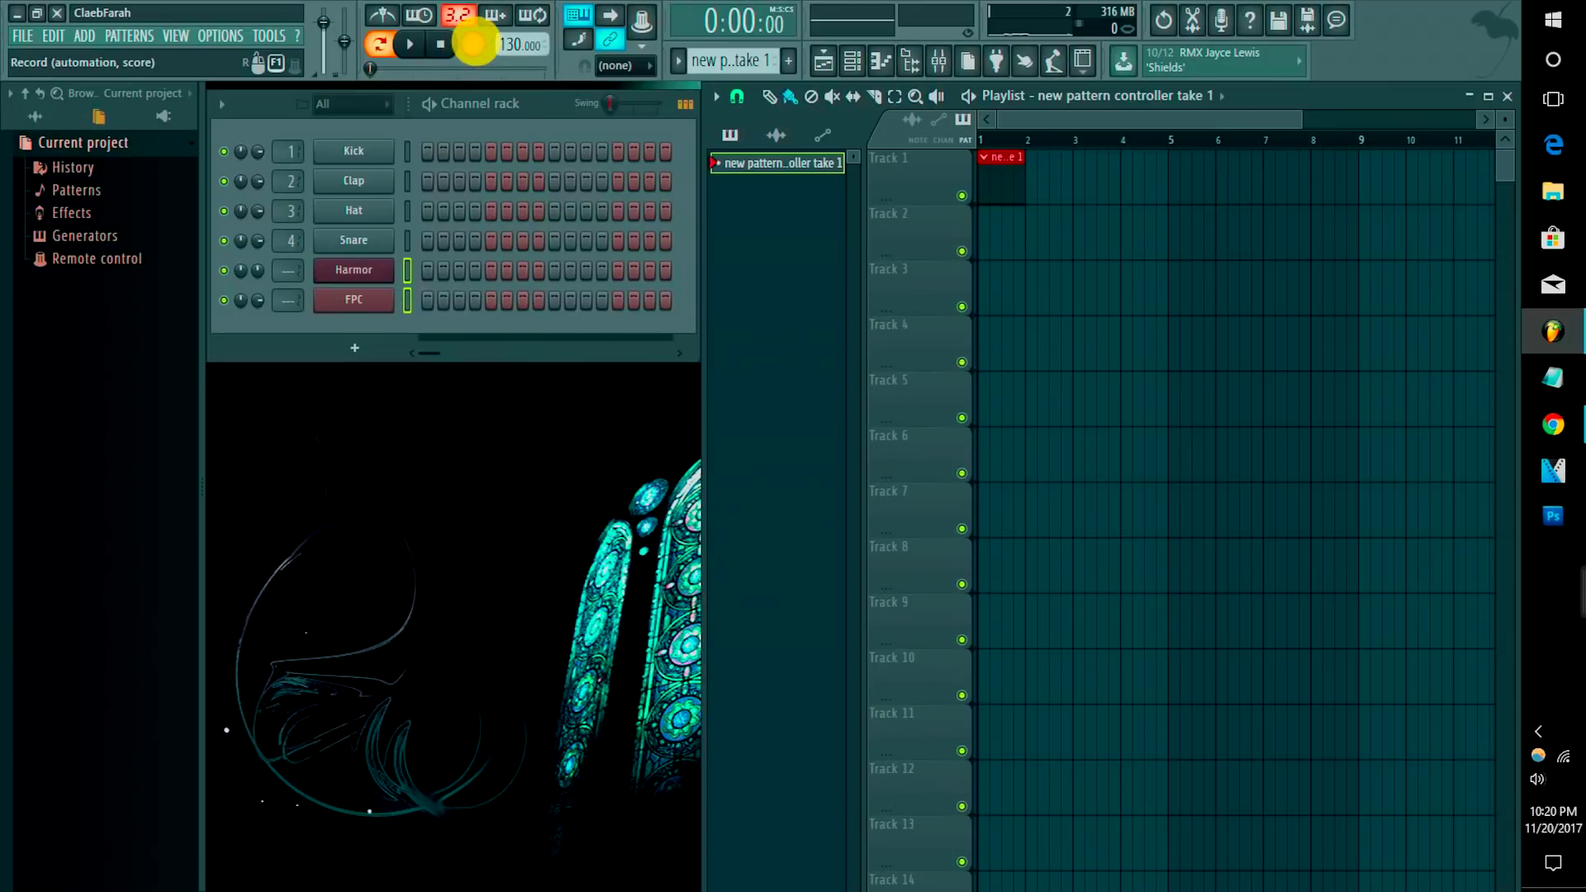
Step: Arm recording to bring up the Recording options dialog
click(473, 48)
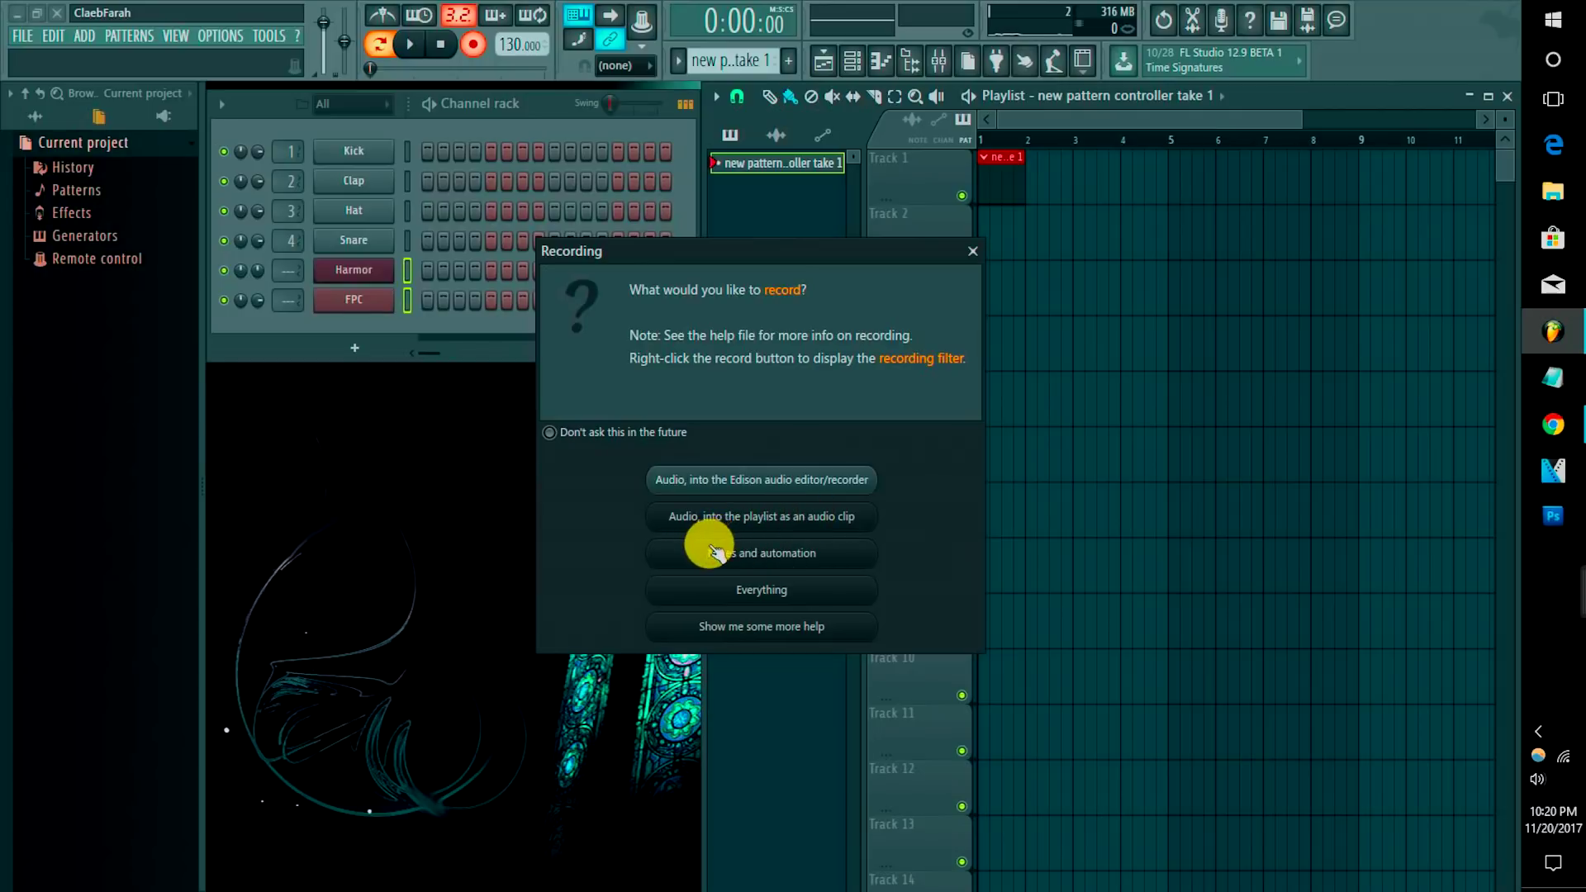
Step: Record notes and automation with the metronome on, starting with a count-in
click(782, 553)
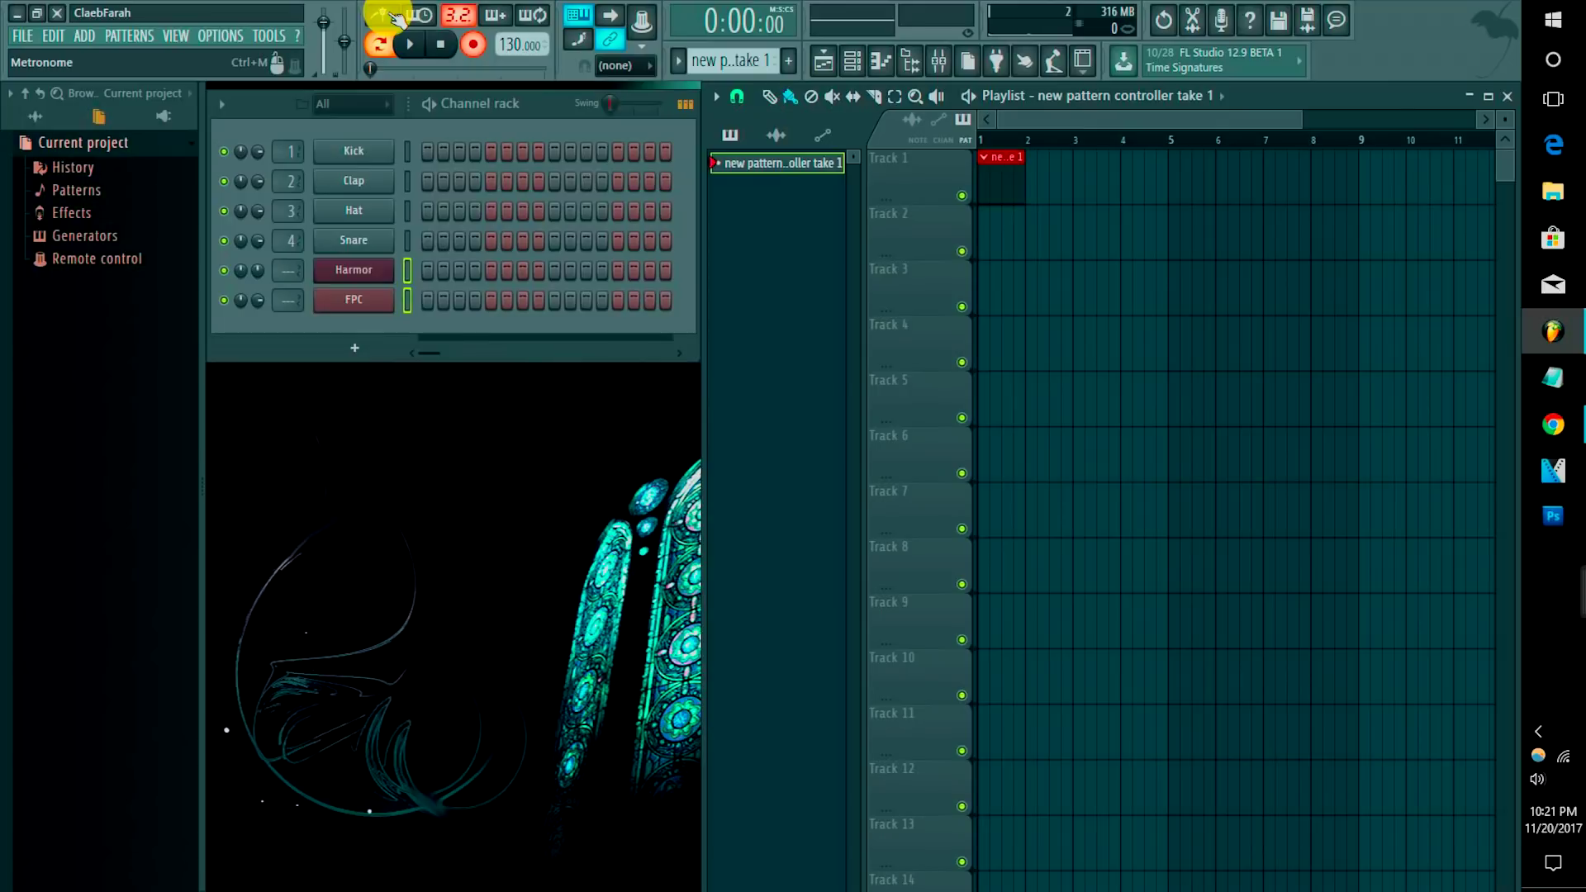
click(396, 15)
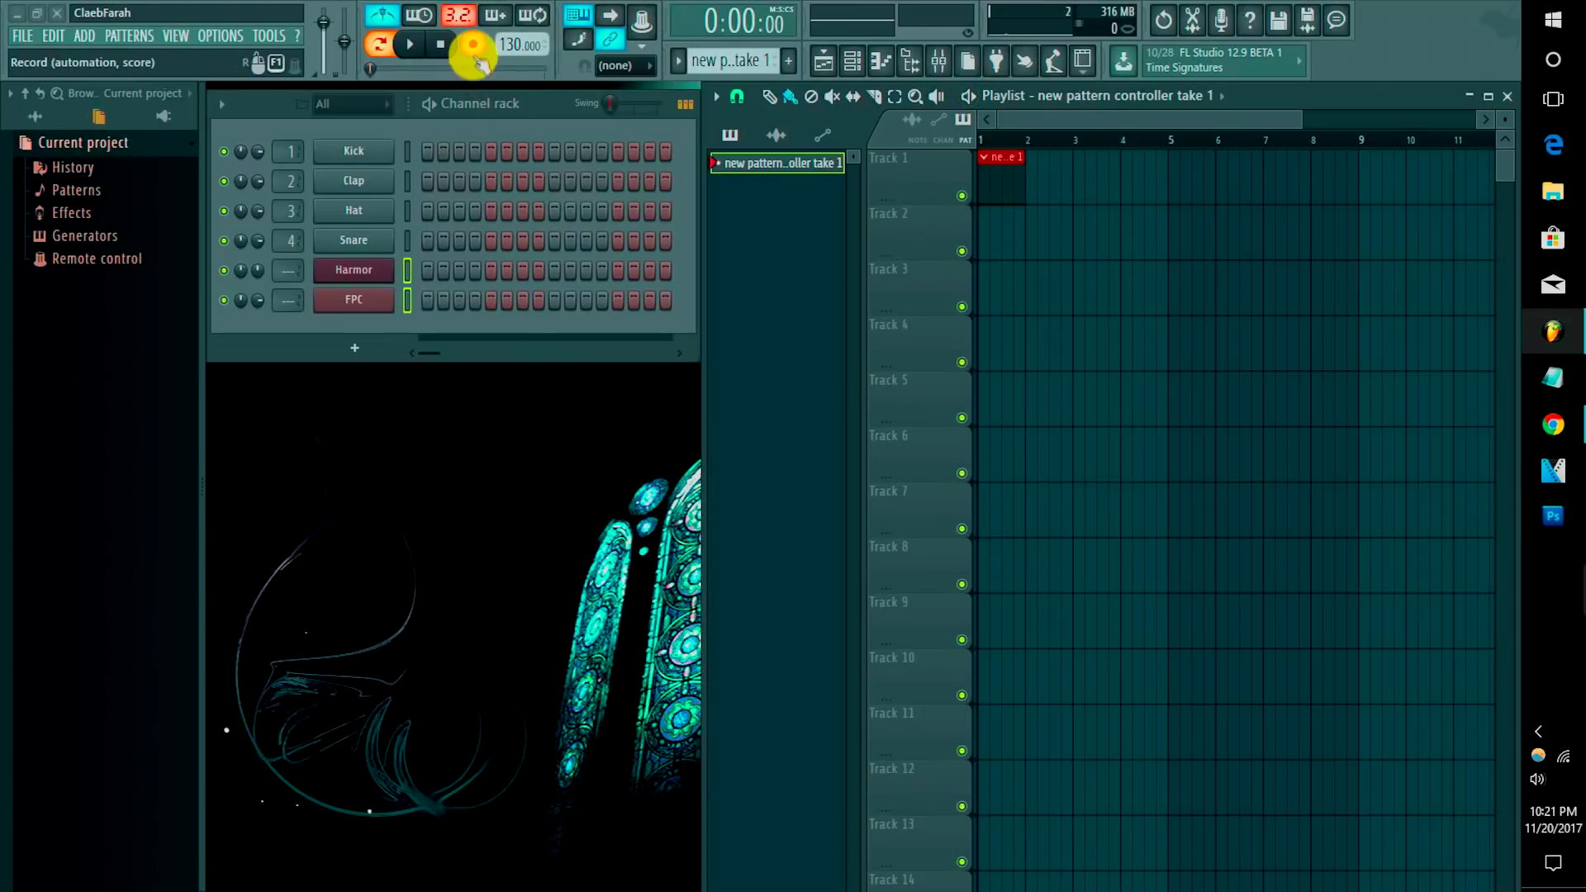
click(971, 100)
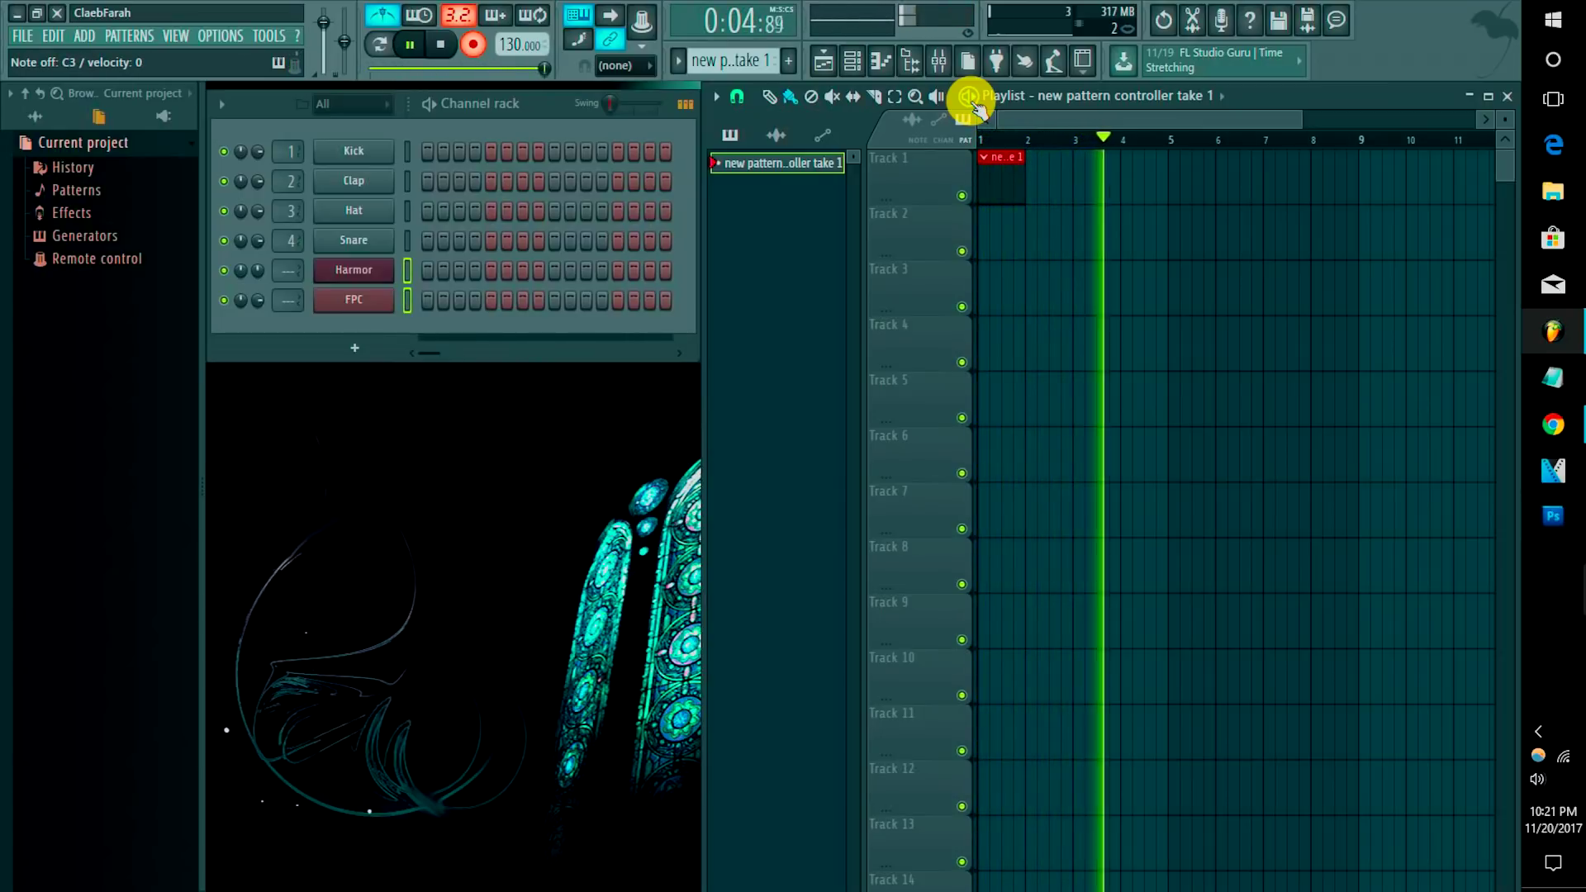
Step: Stop the drum take, play it back and stop, then start a new empty pattern
key(space)
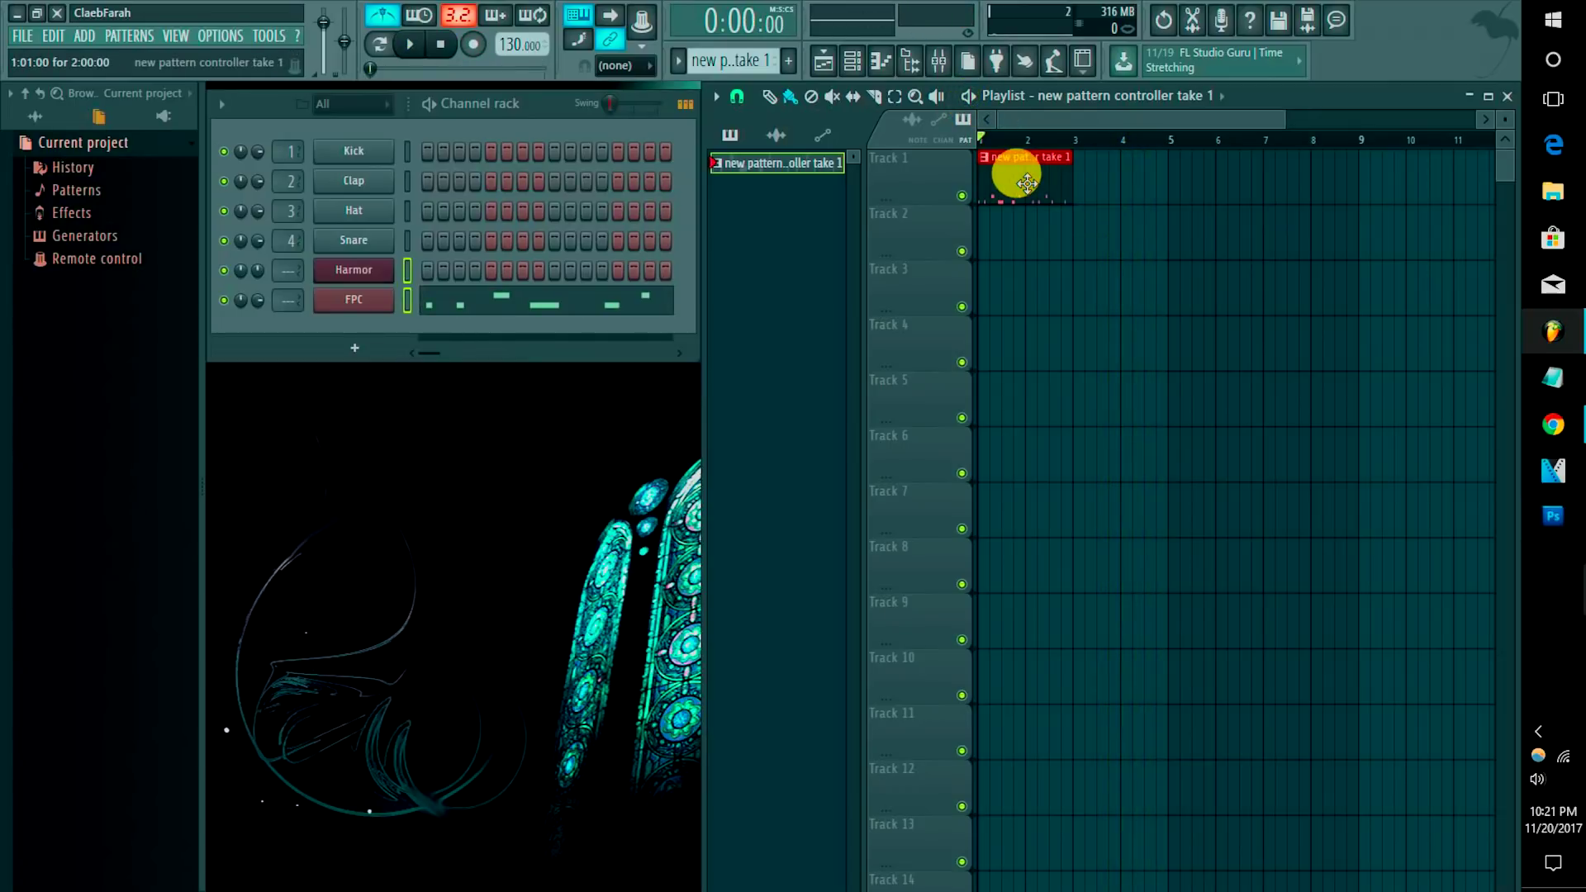
key(space)
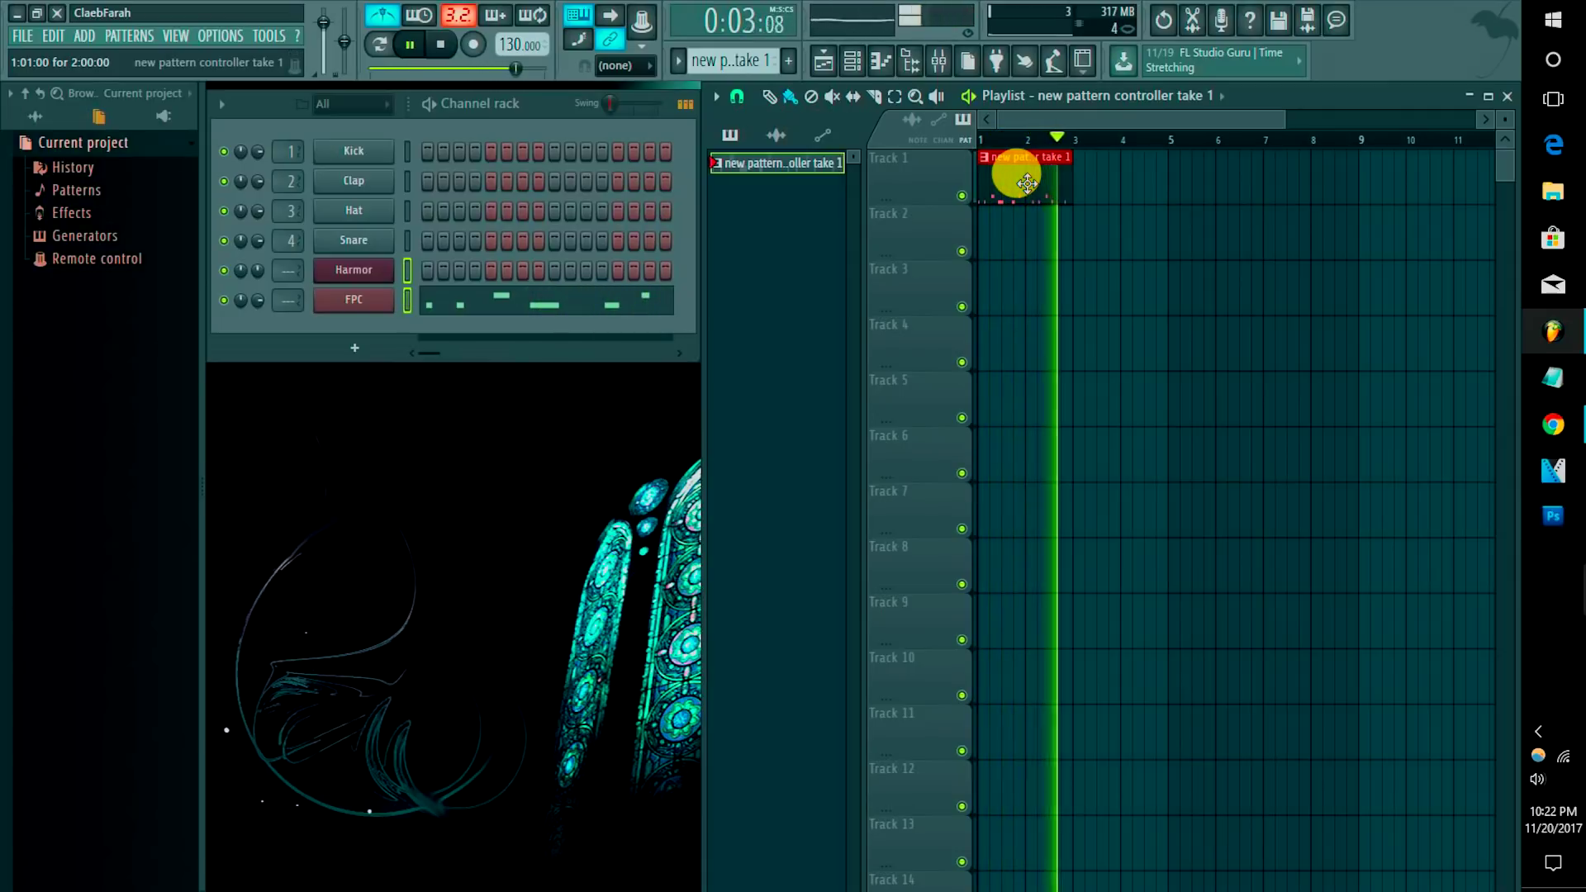
key(space)
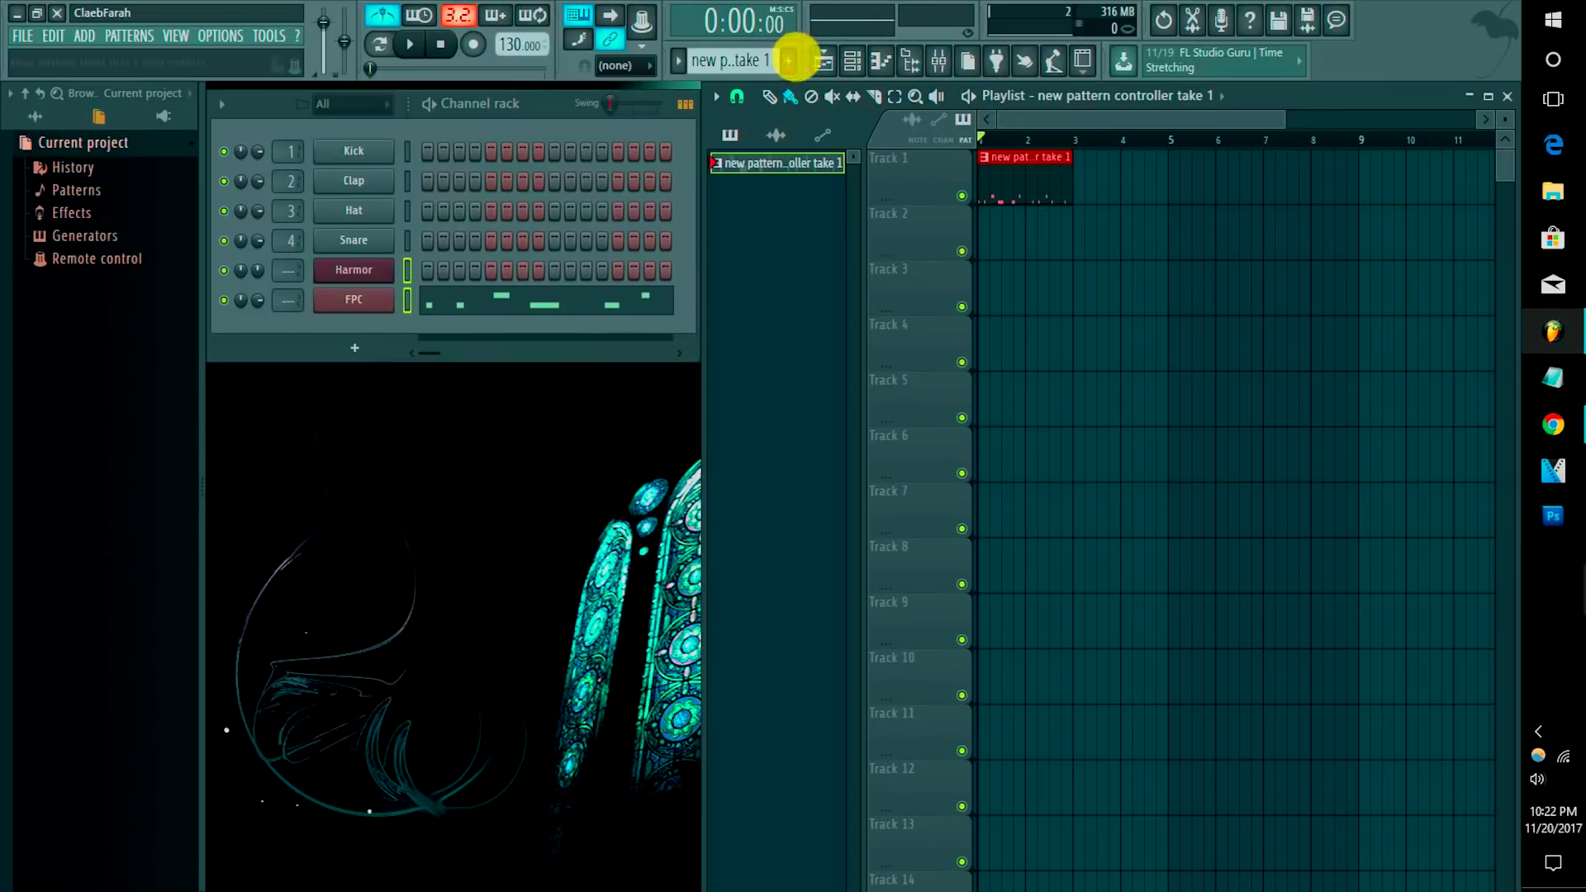
click(789, 60)
Step: Name the new pattern 'keys' and place it on Track 2 at bar 1
text(keys)
key(Return)
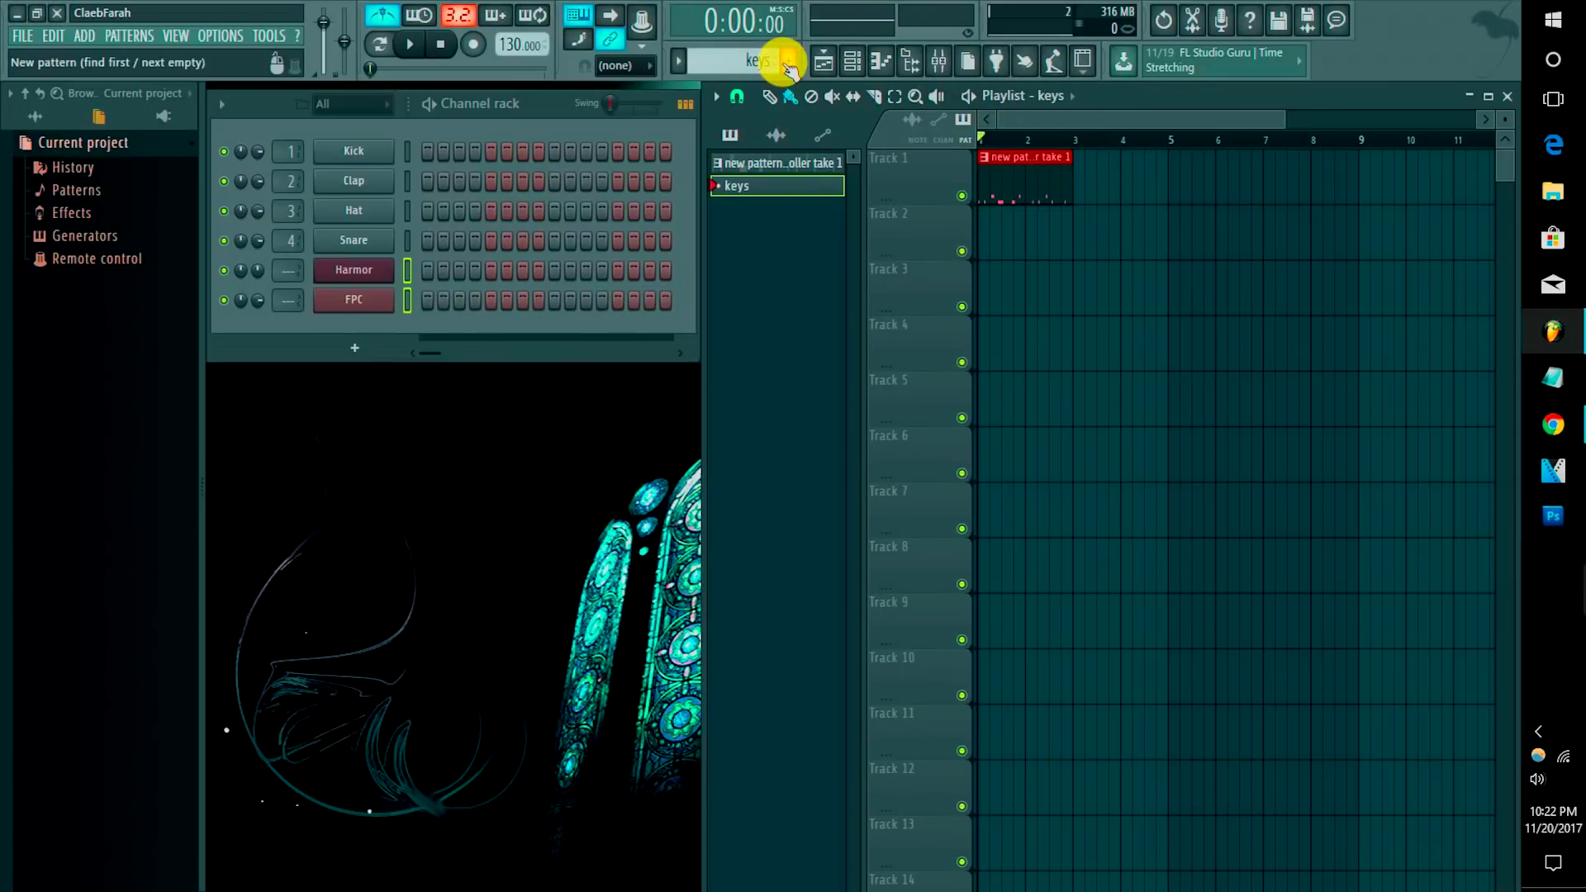
drag(1025, 241, 983, 237)
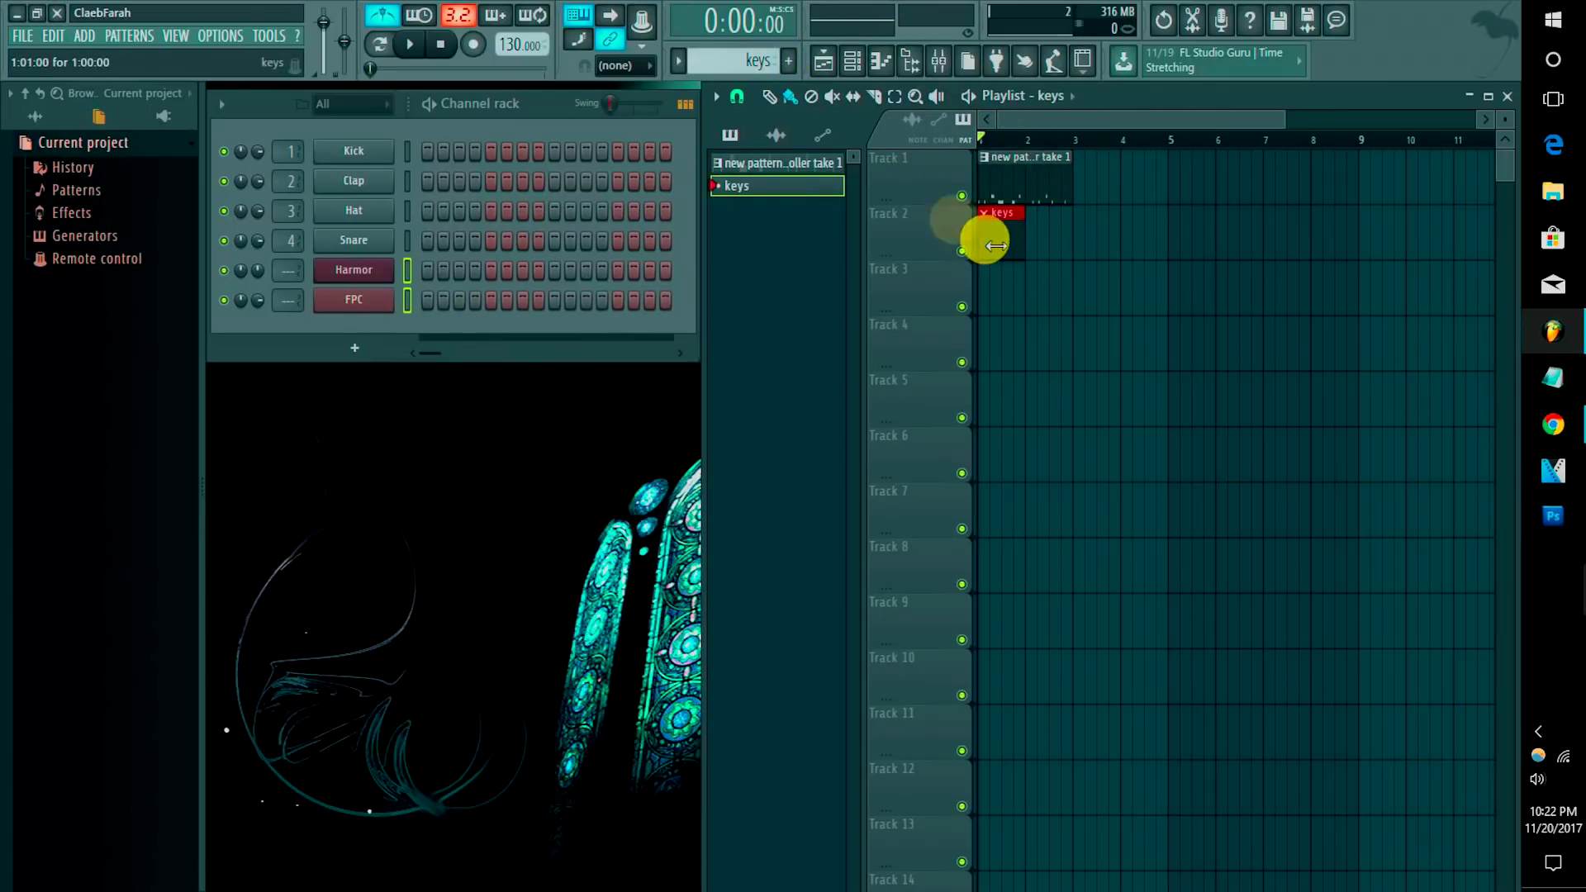
Step: Record a Harmor keys take as notes and automation with a count-in
click(466, 43)
click(686, 511)
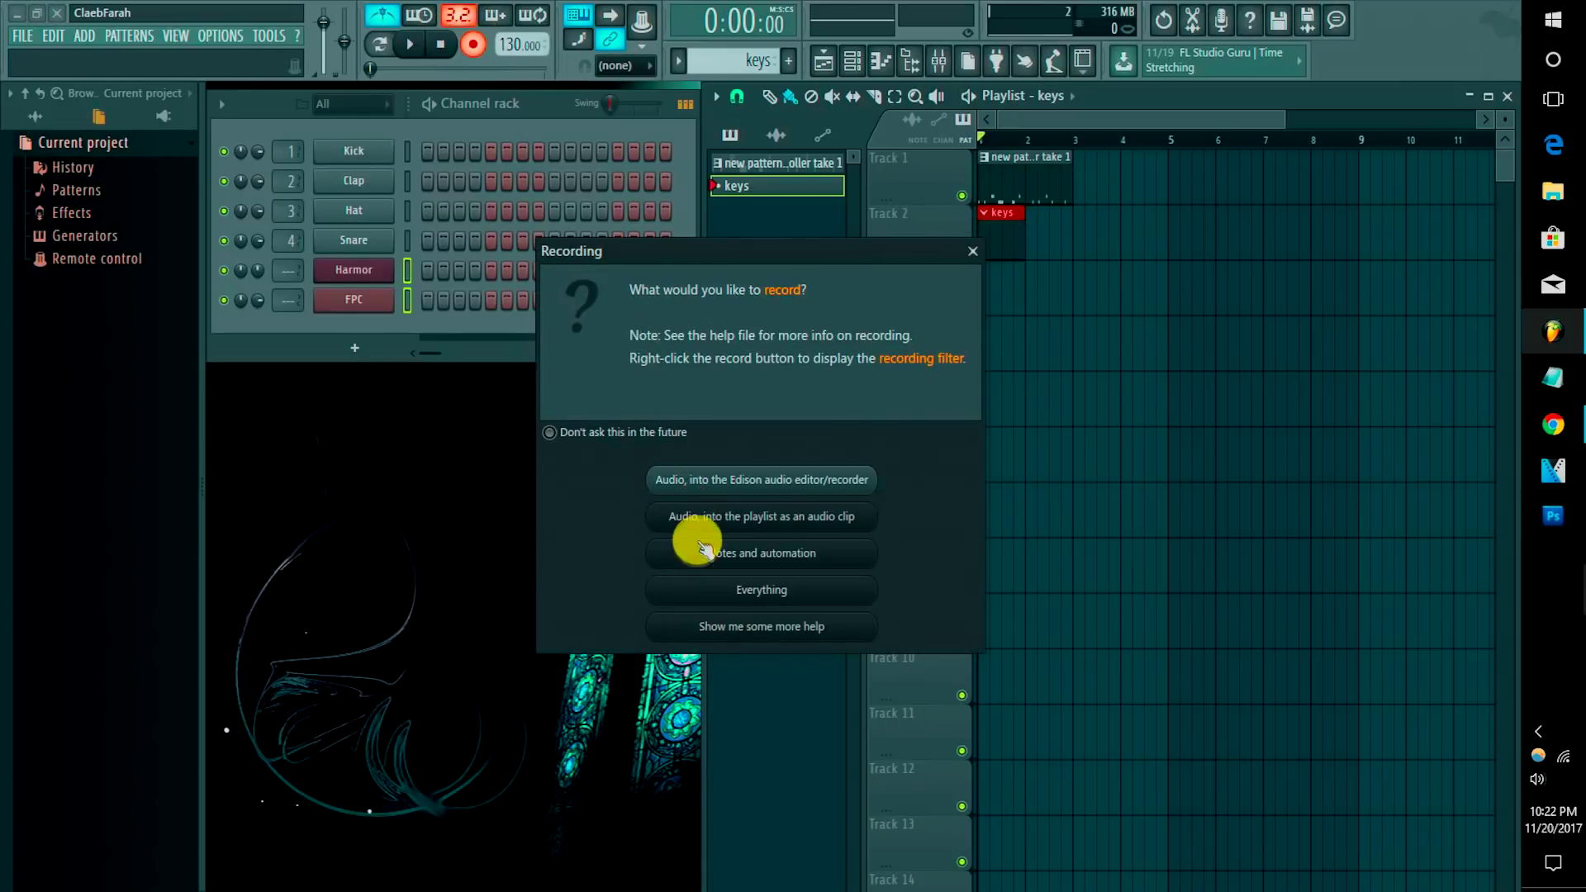
key(space)
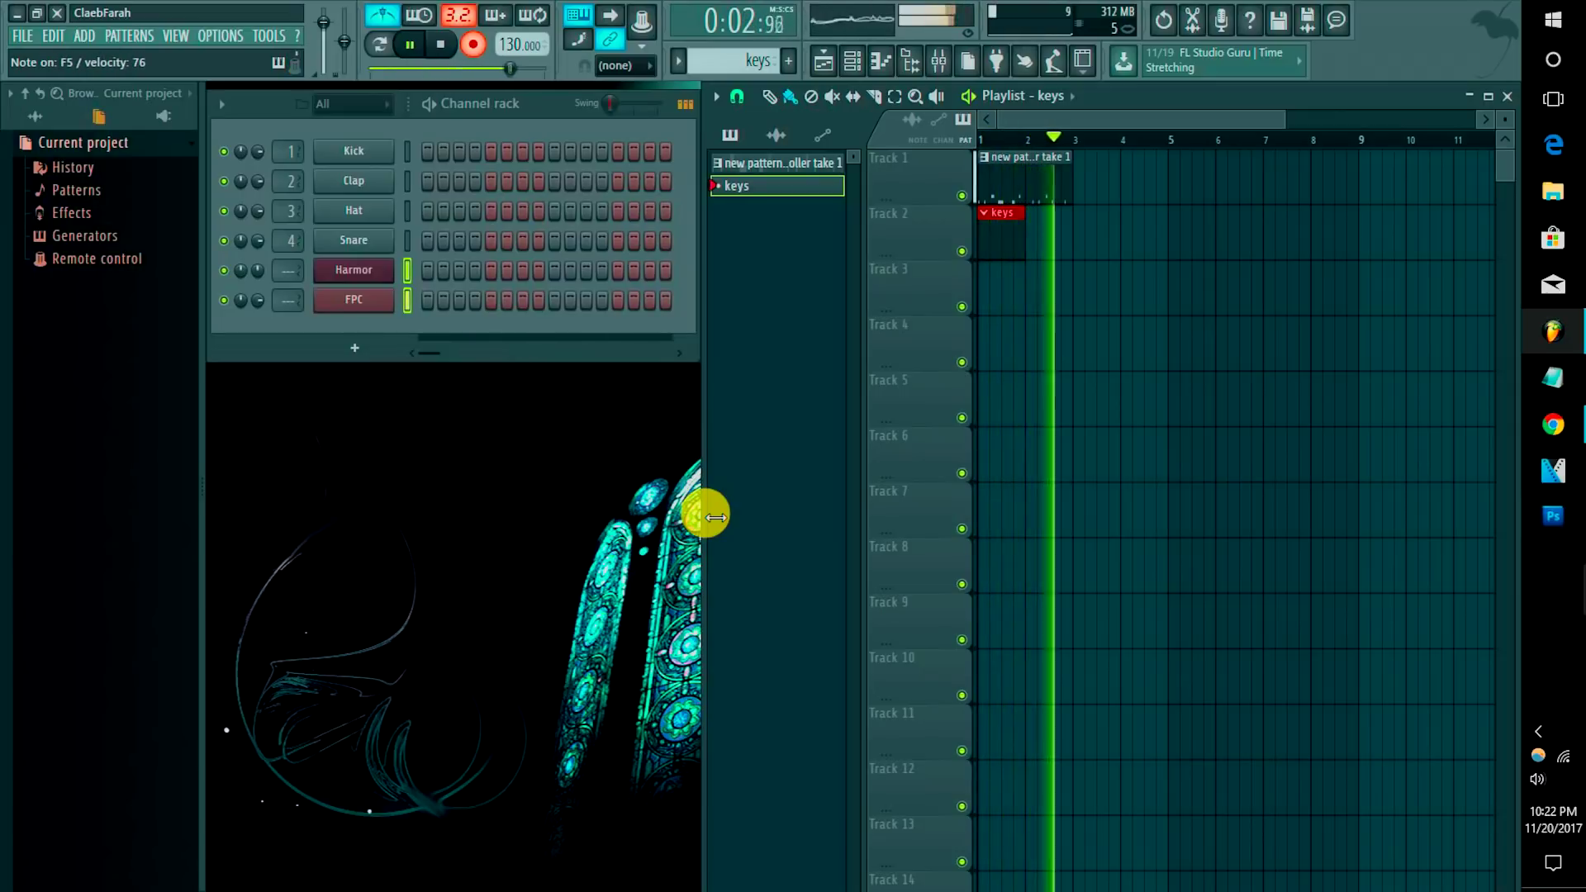
key(space)
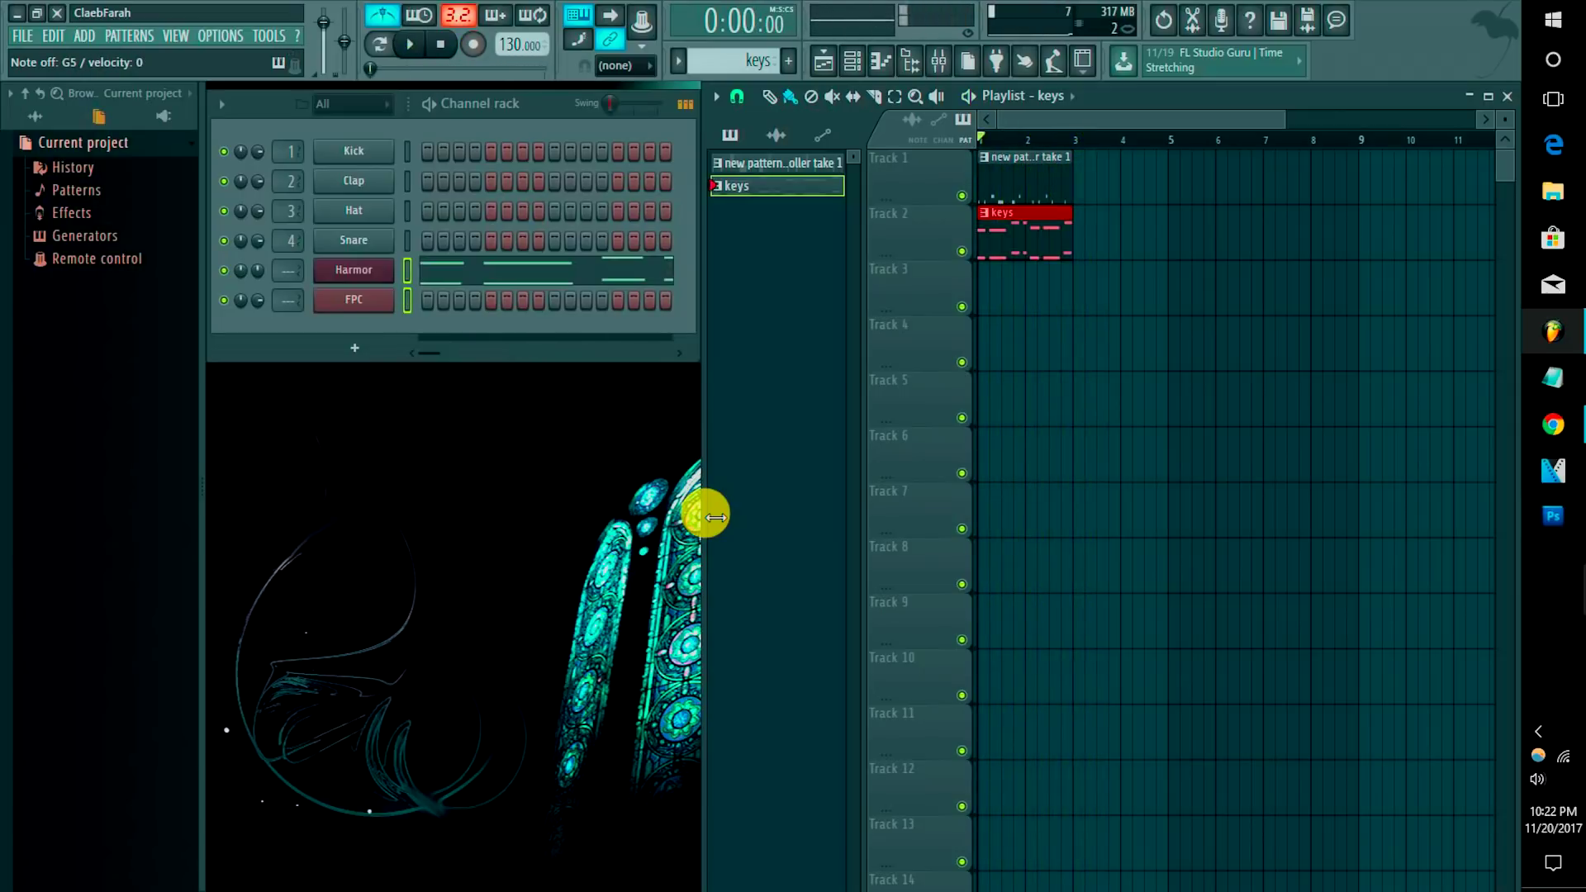
Step: Play back the keys take, then delete the take 1 and keys clips from the playlist
key(space)
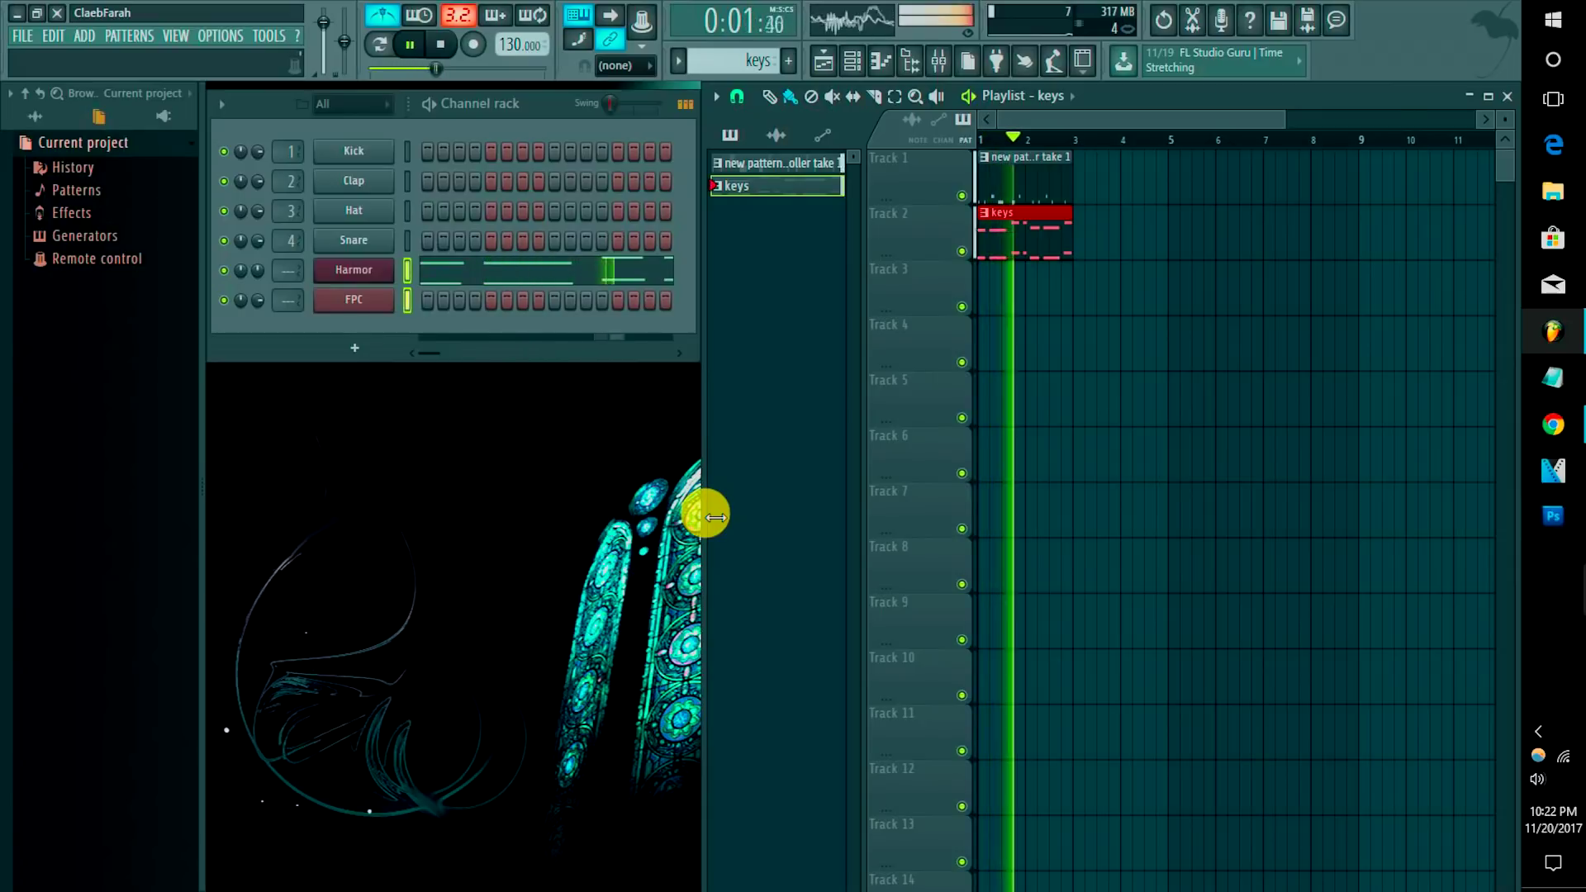
key(space)
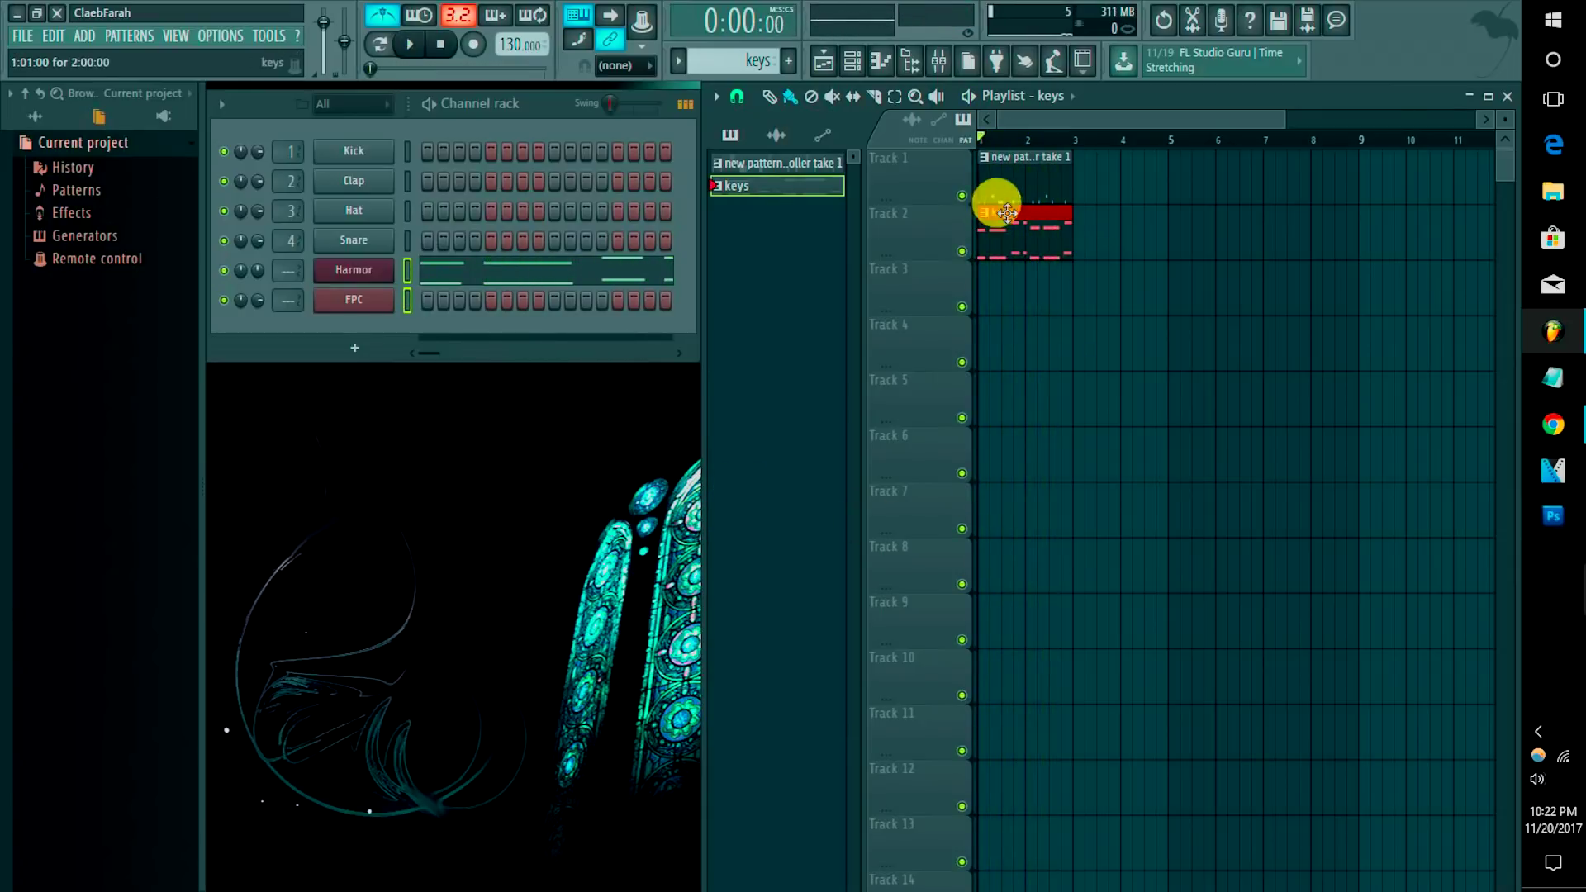
right_click(1016, 184)
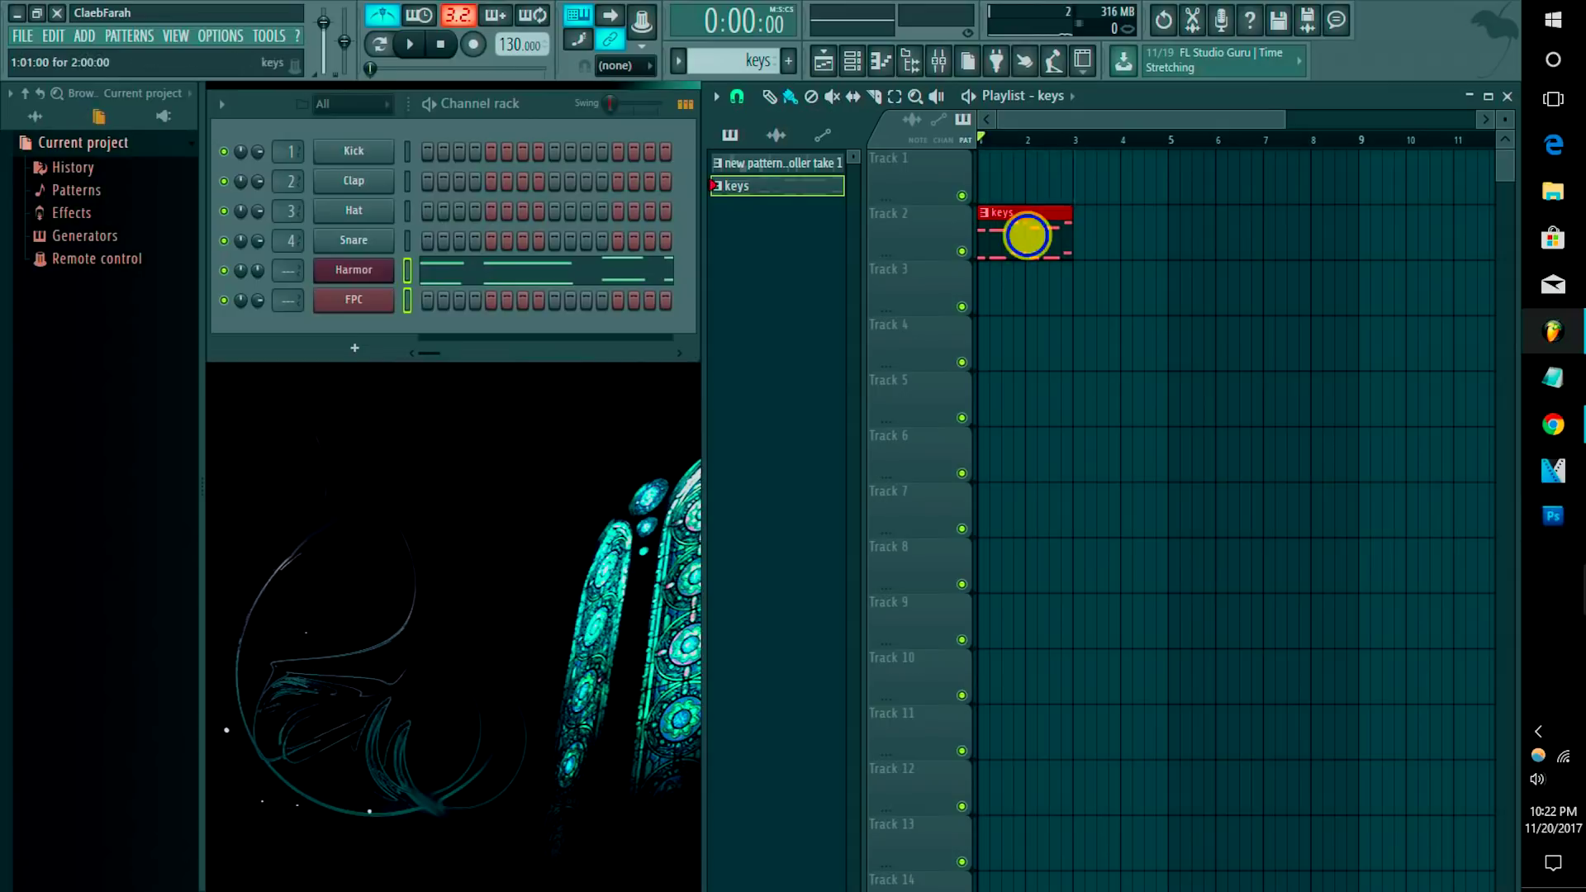
right_click(1028, 226)
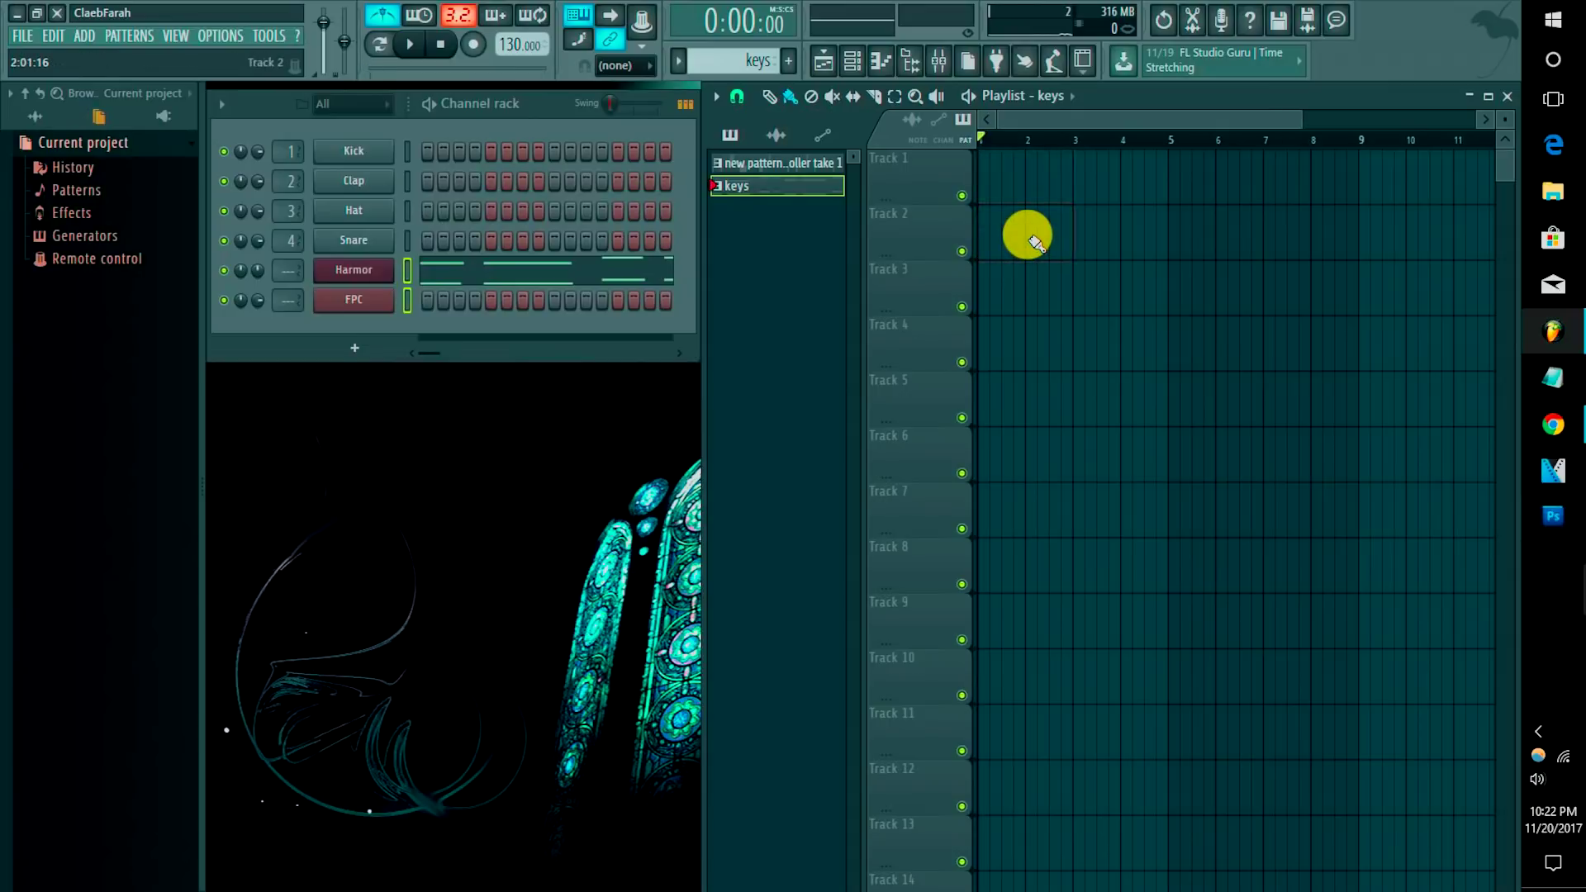
Step: Add a new pattern named 'both' and arm recording for notes and automation
click(796, 62)
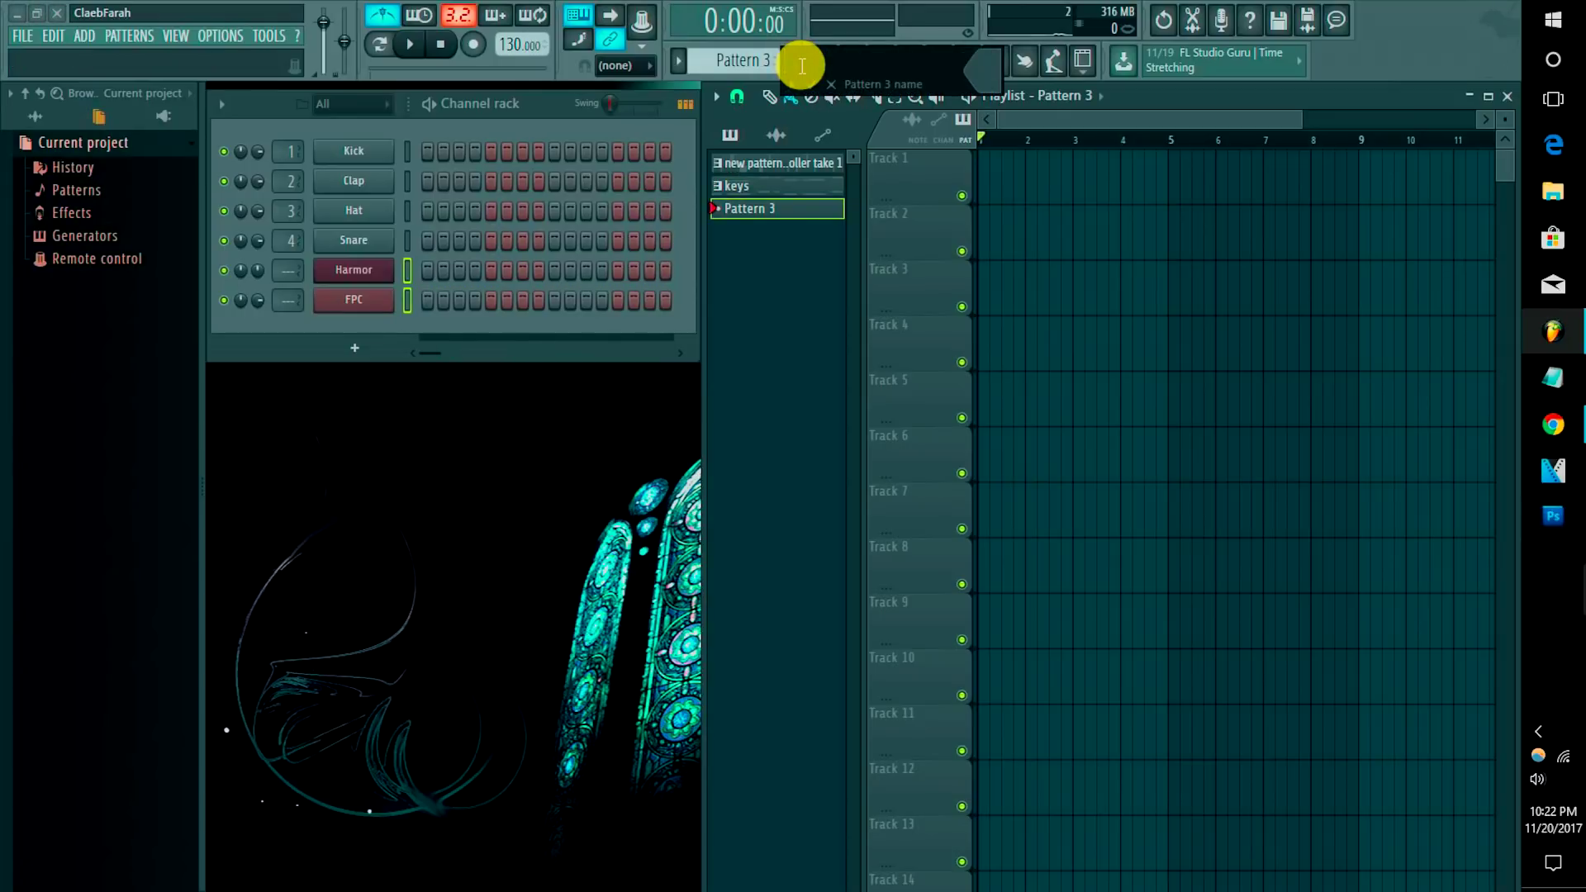
key(Return)
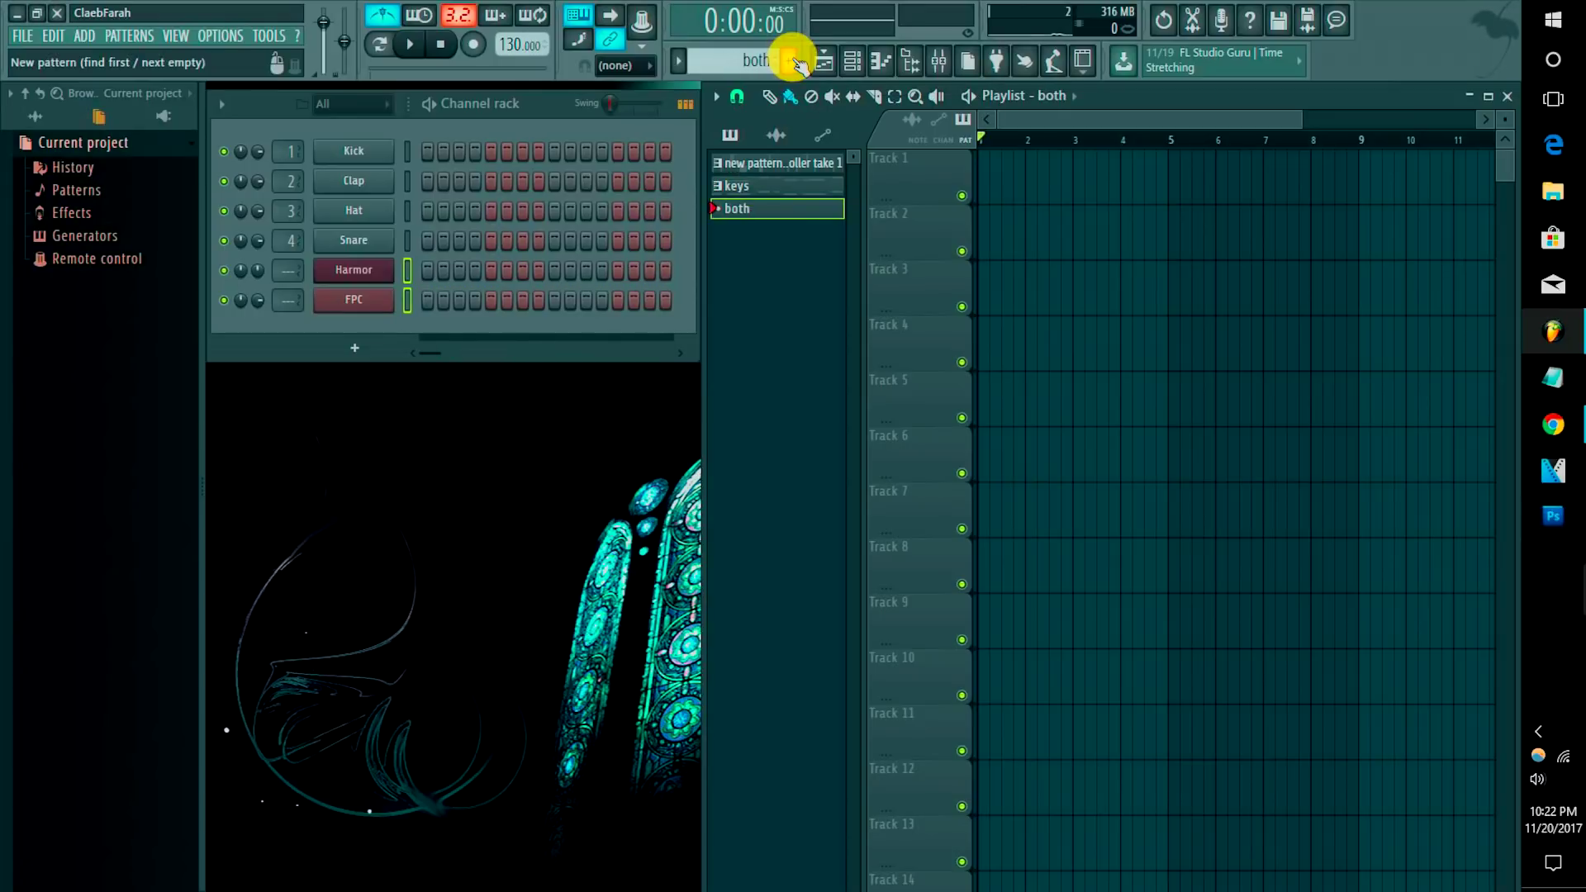
click(474, 45)
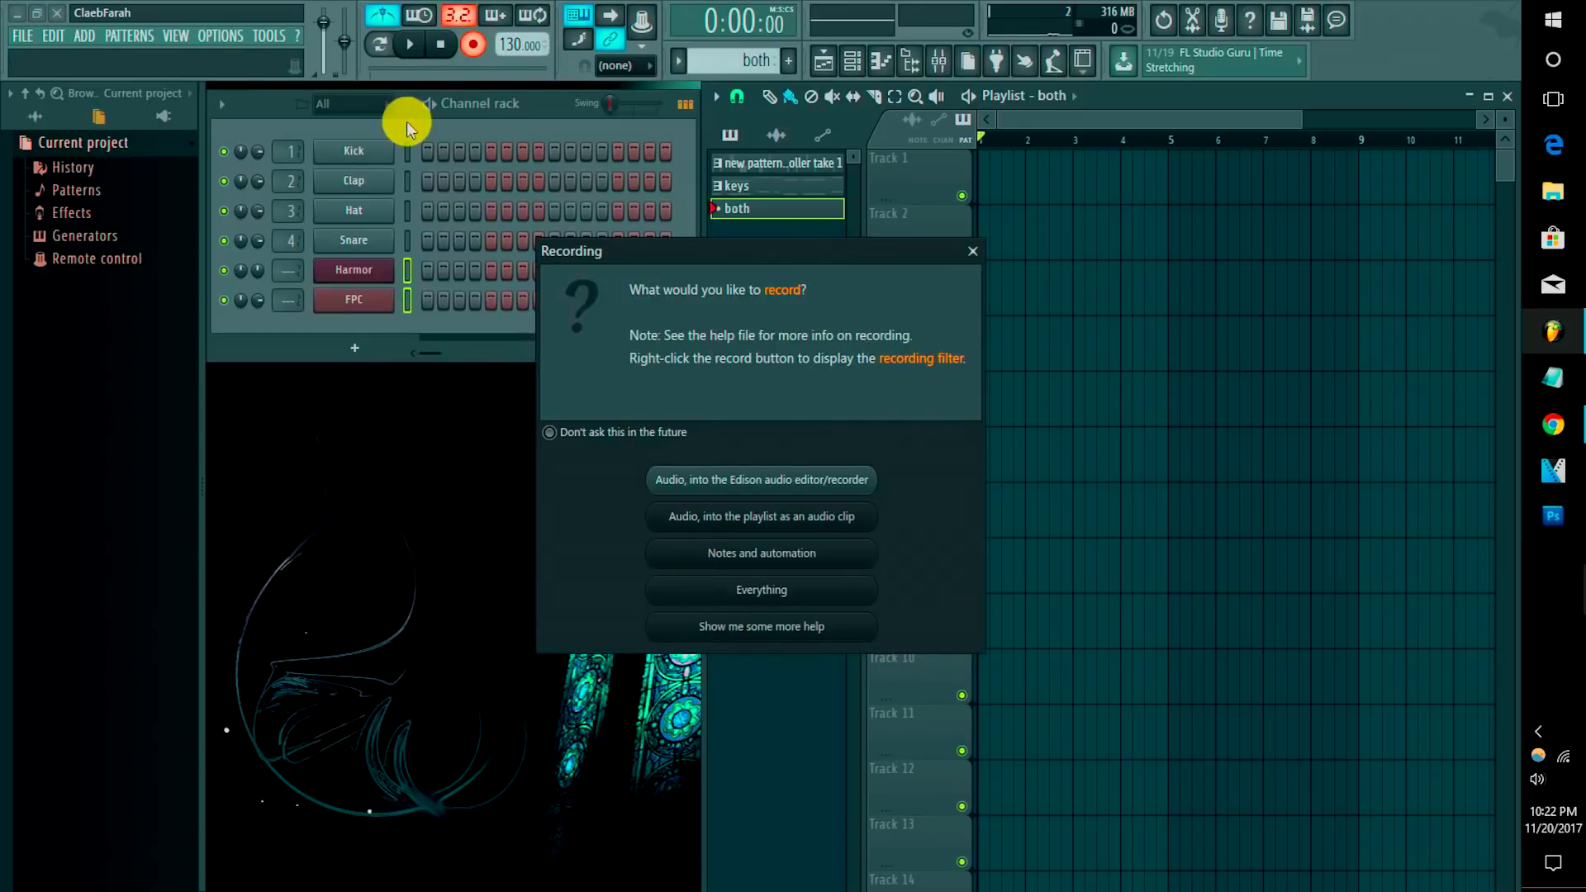
click(725, 559)
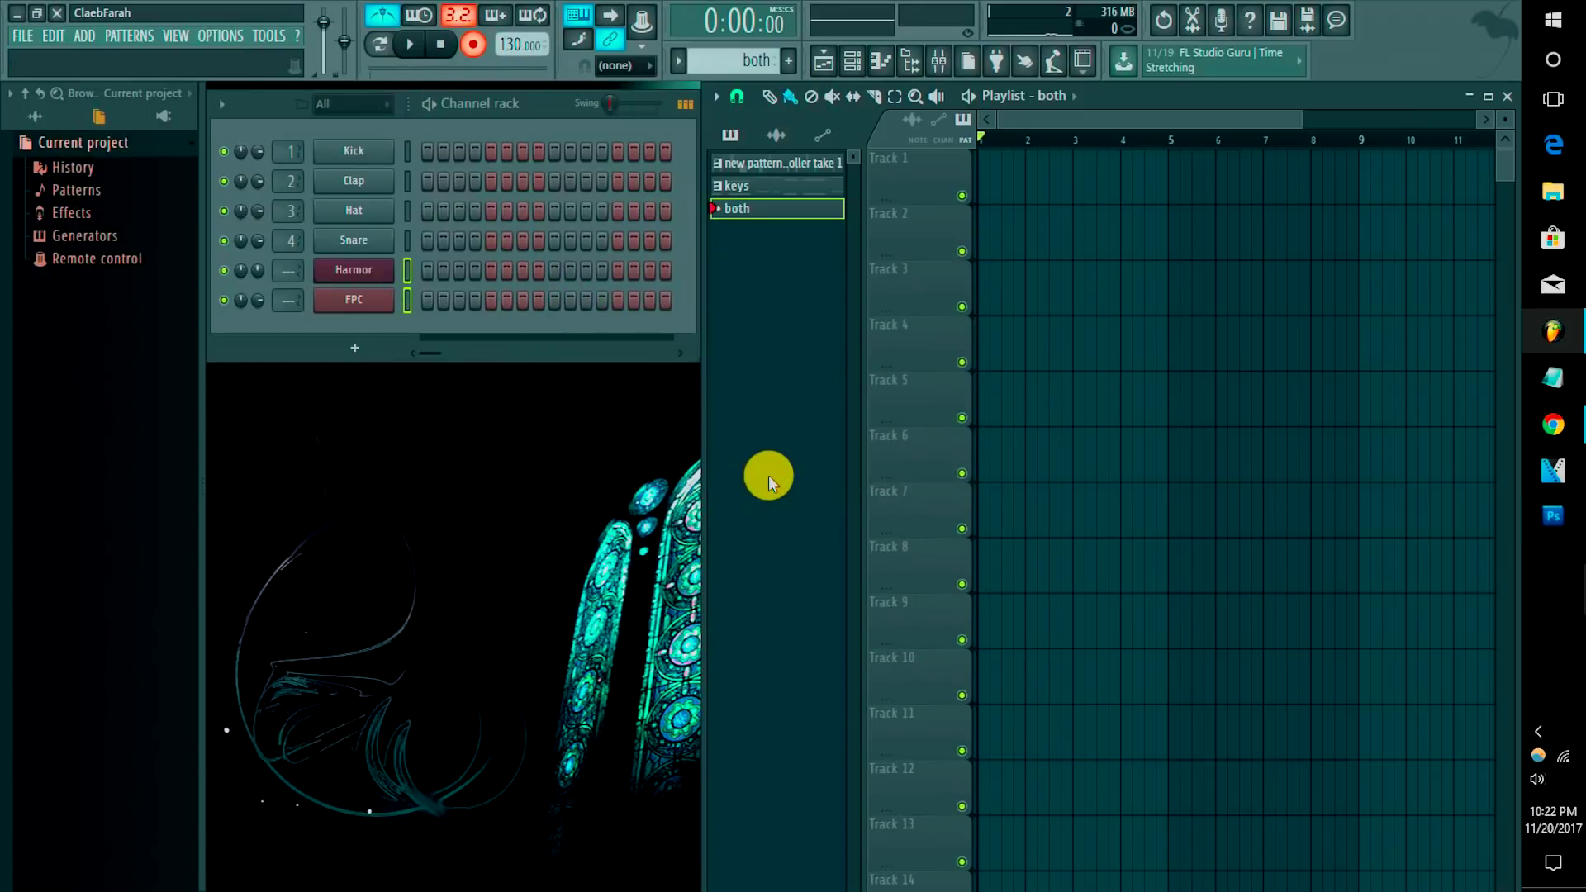
Step: Place a 'both' clip at bar 1 of Track 1 and record drums and keys into it
drag(1066, 169, 921, 165)
key(space)
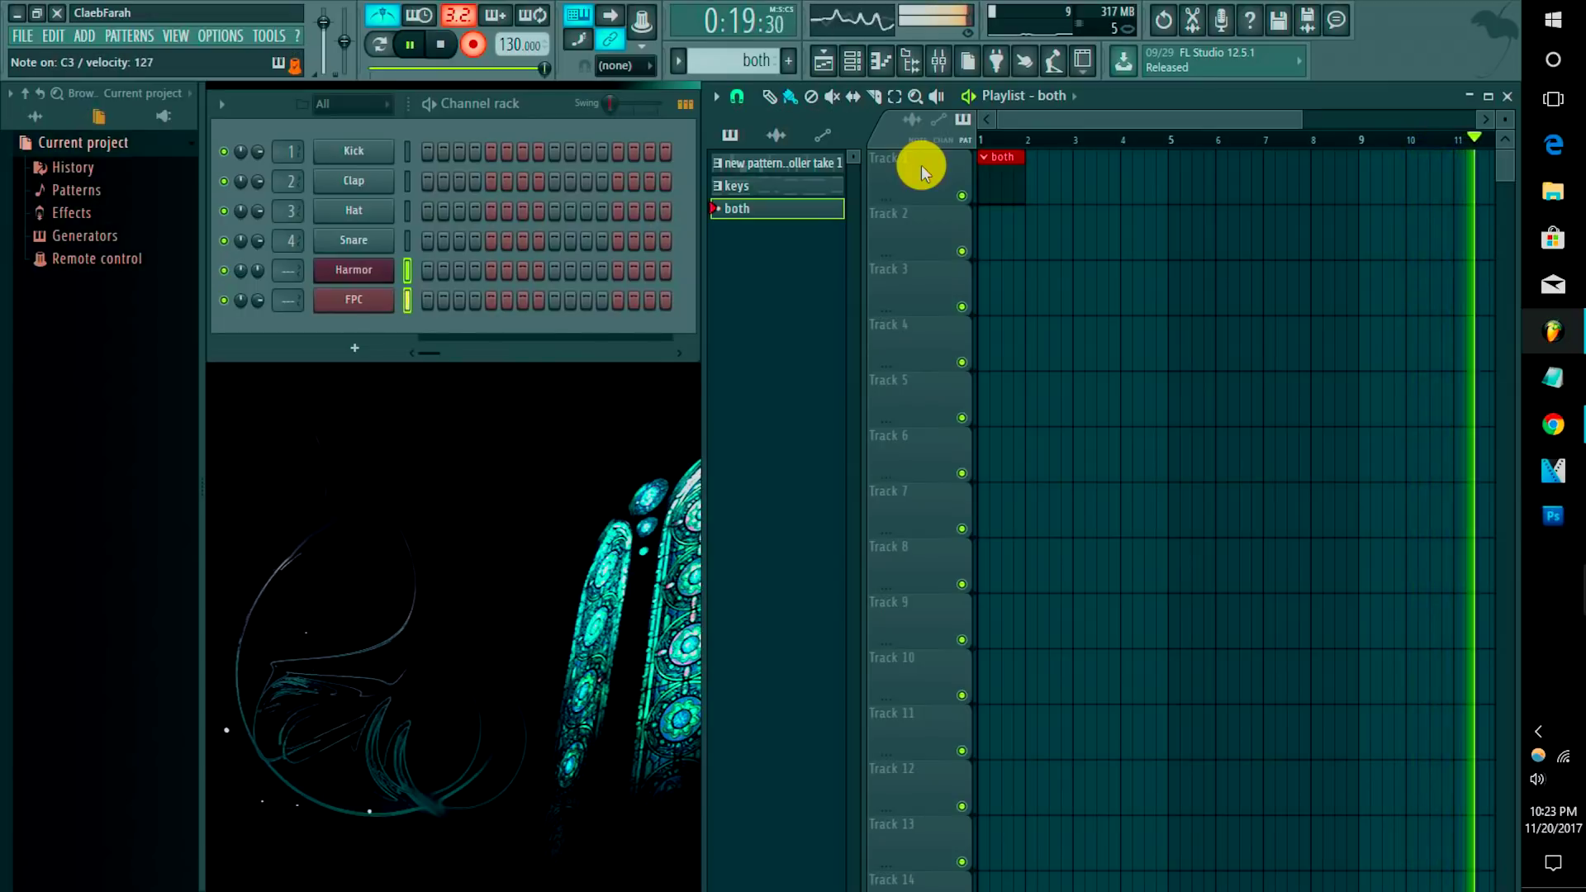
key(space)
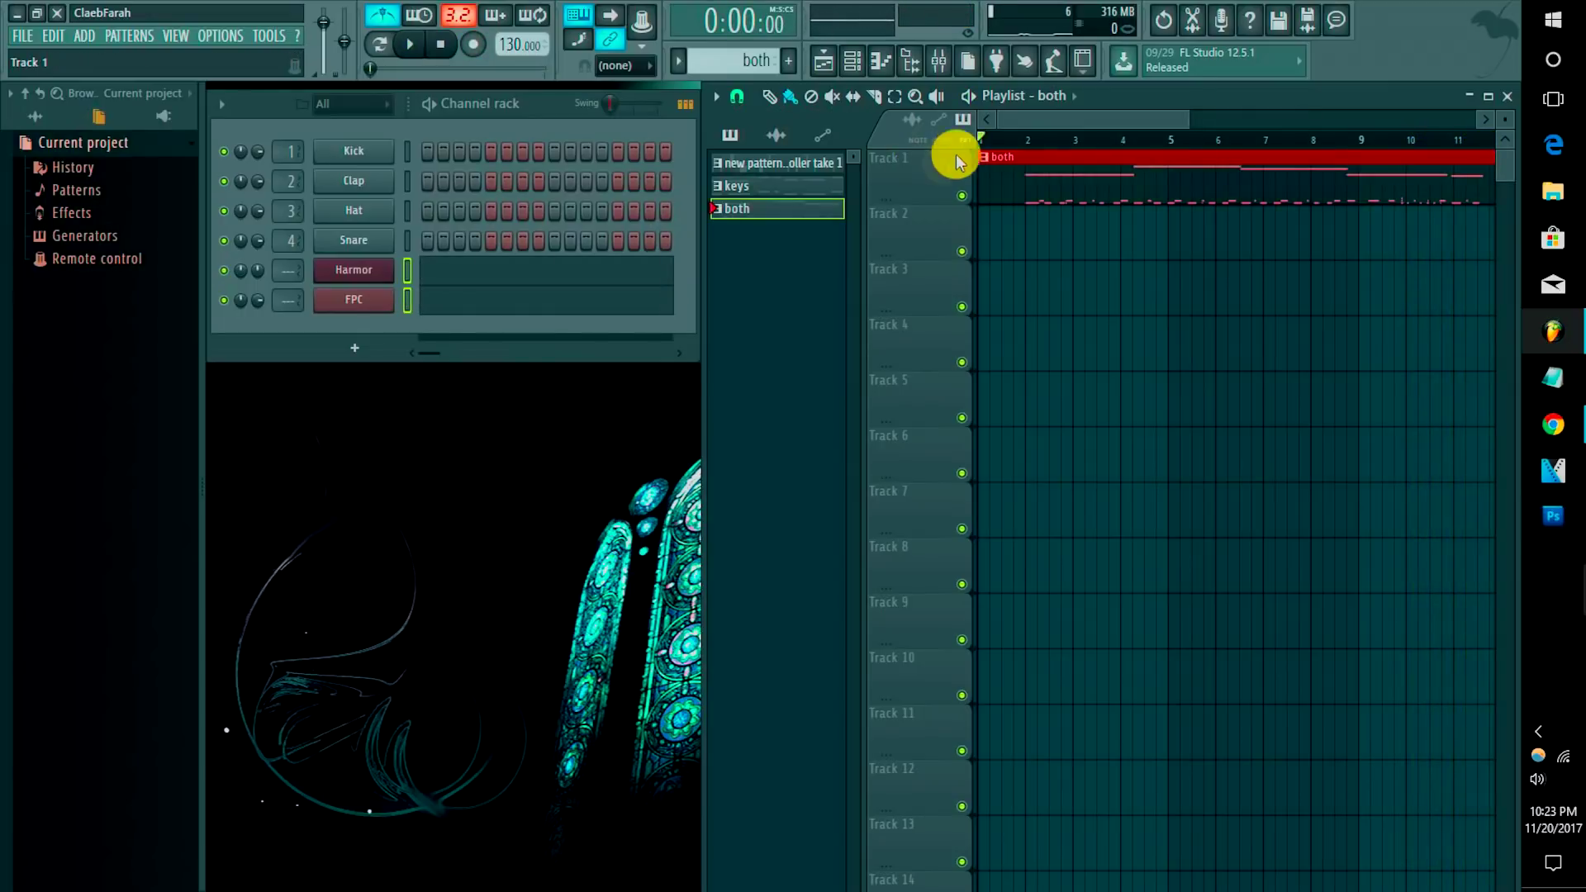
Step: Play back the recording from near bar 2, then show Harmor's notes in the piano roll
click(1019, 139)
key(space)
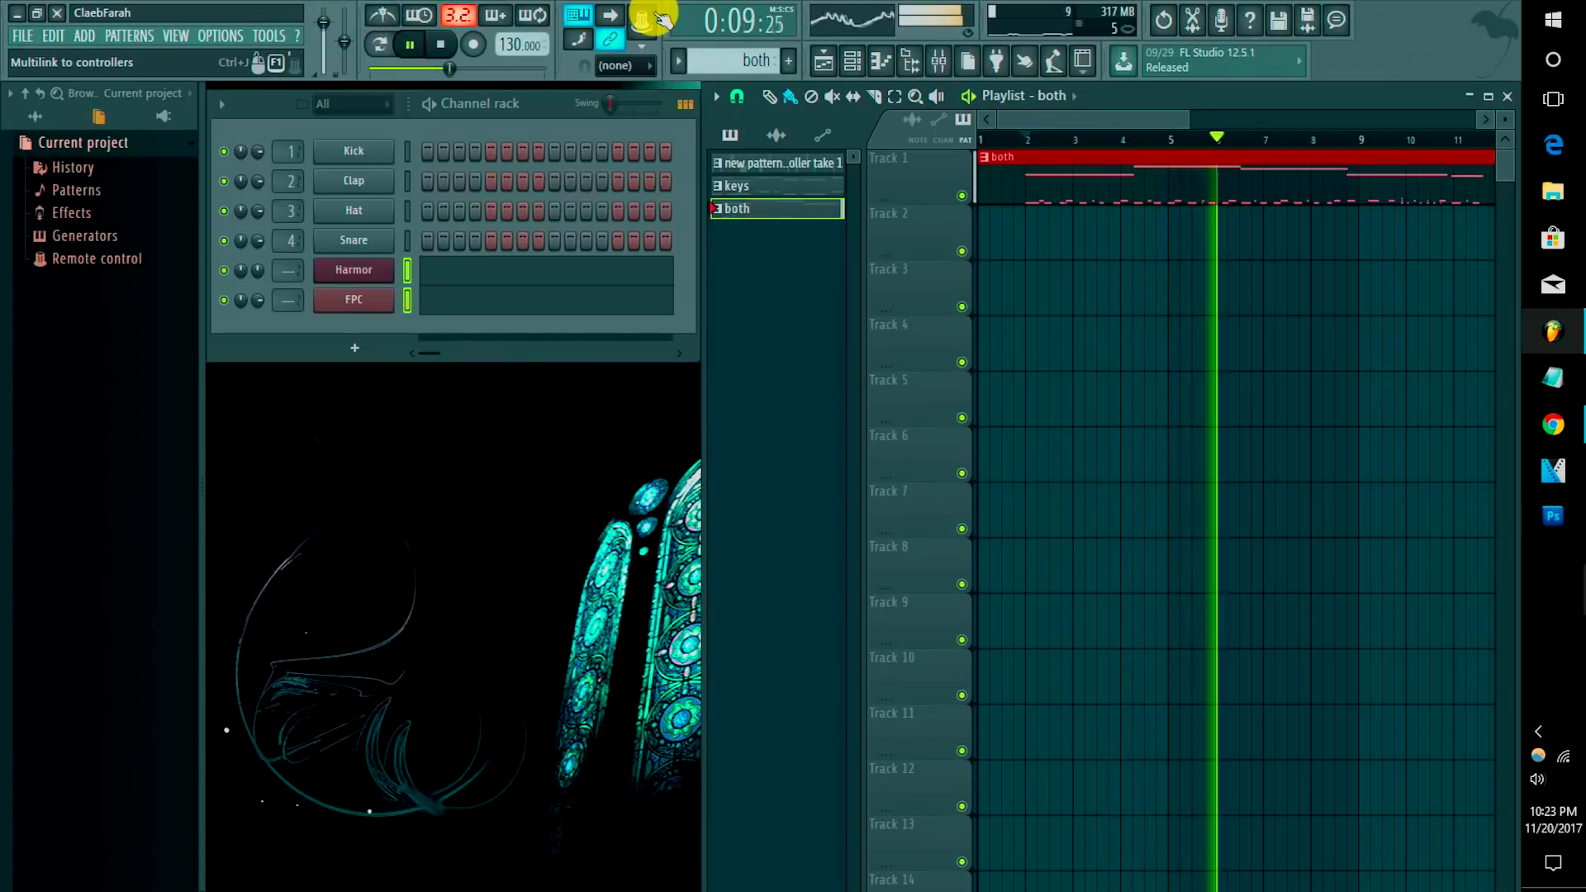
key(space)
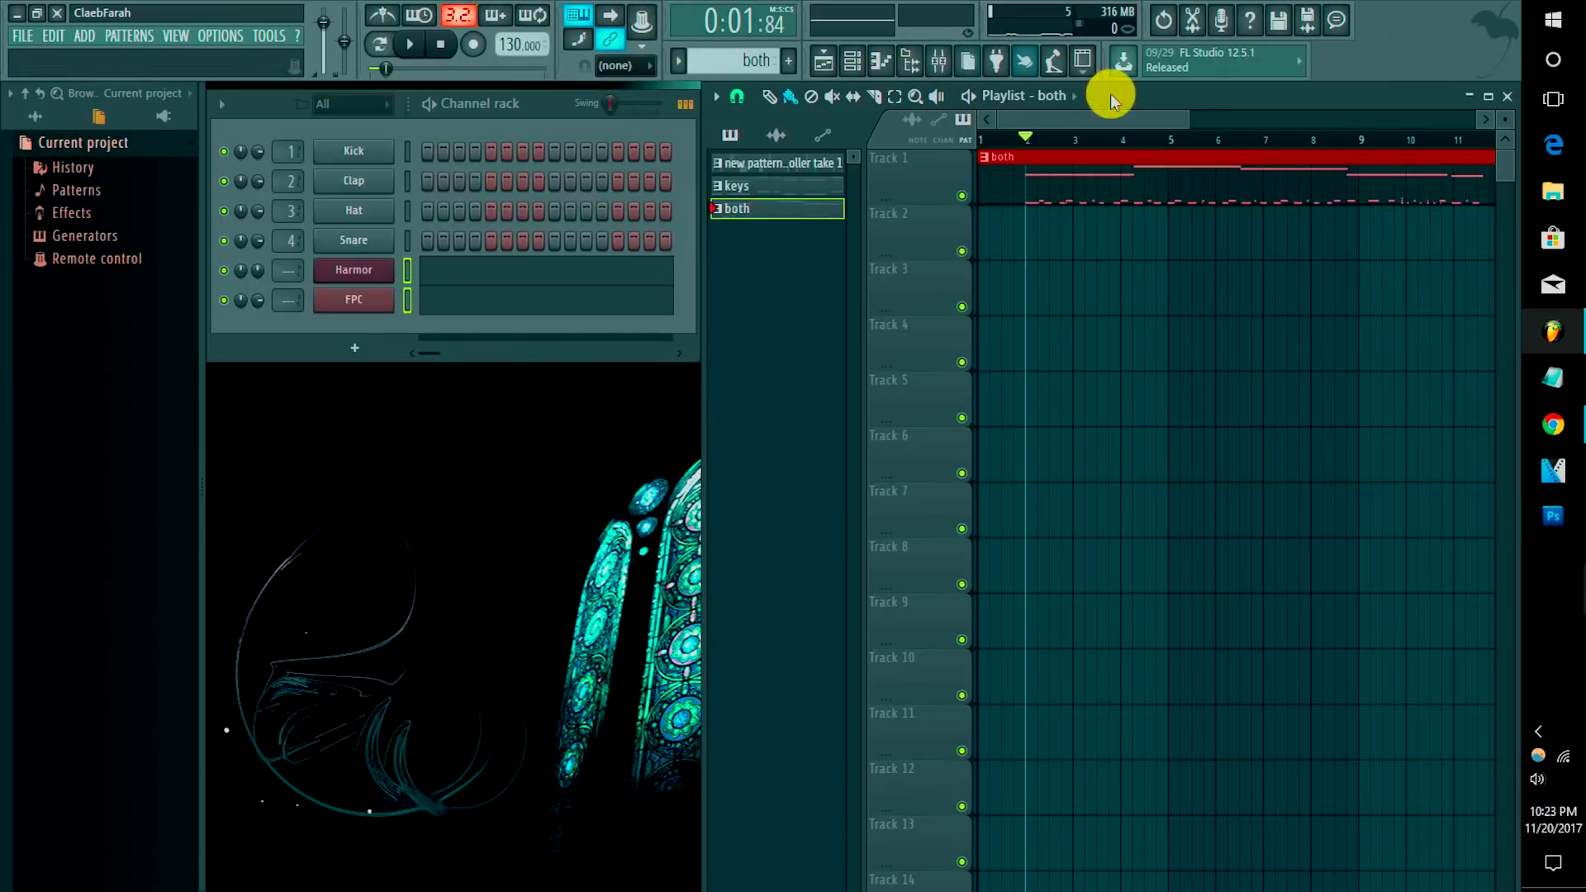
click(487, 268)
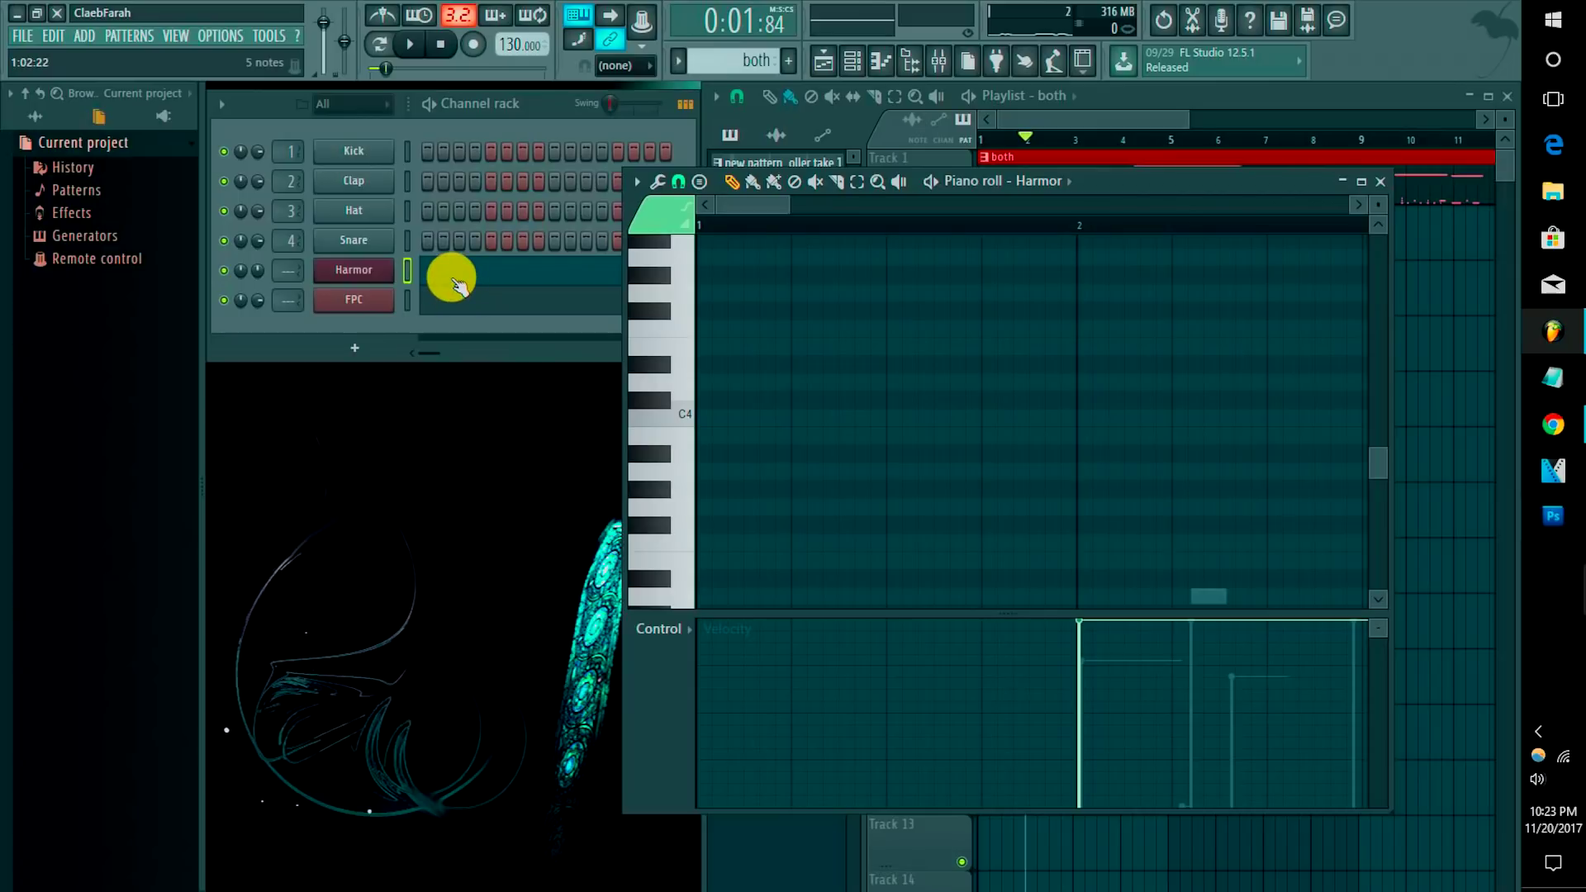
Step: Show the FPC drum notes of the 'both' pattern in the piano roll
click(450, 304)
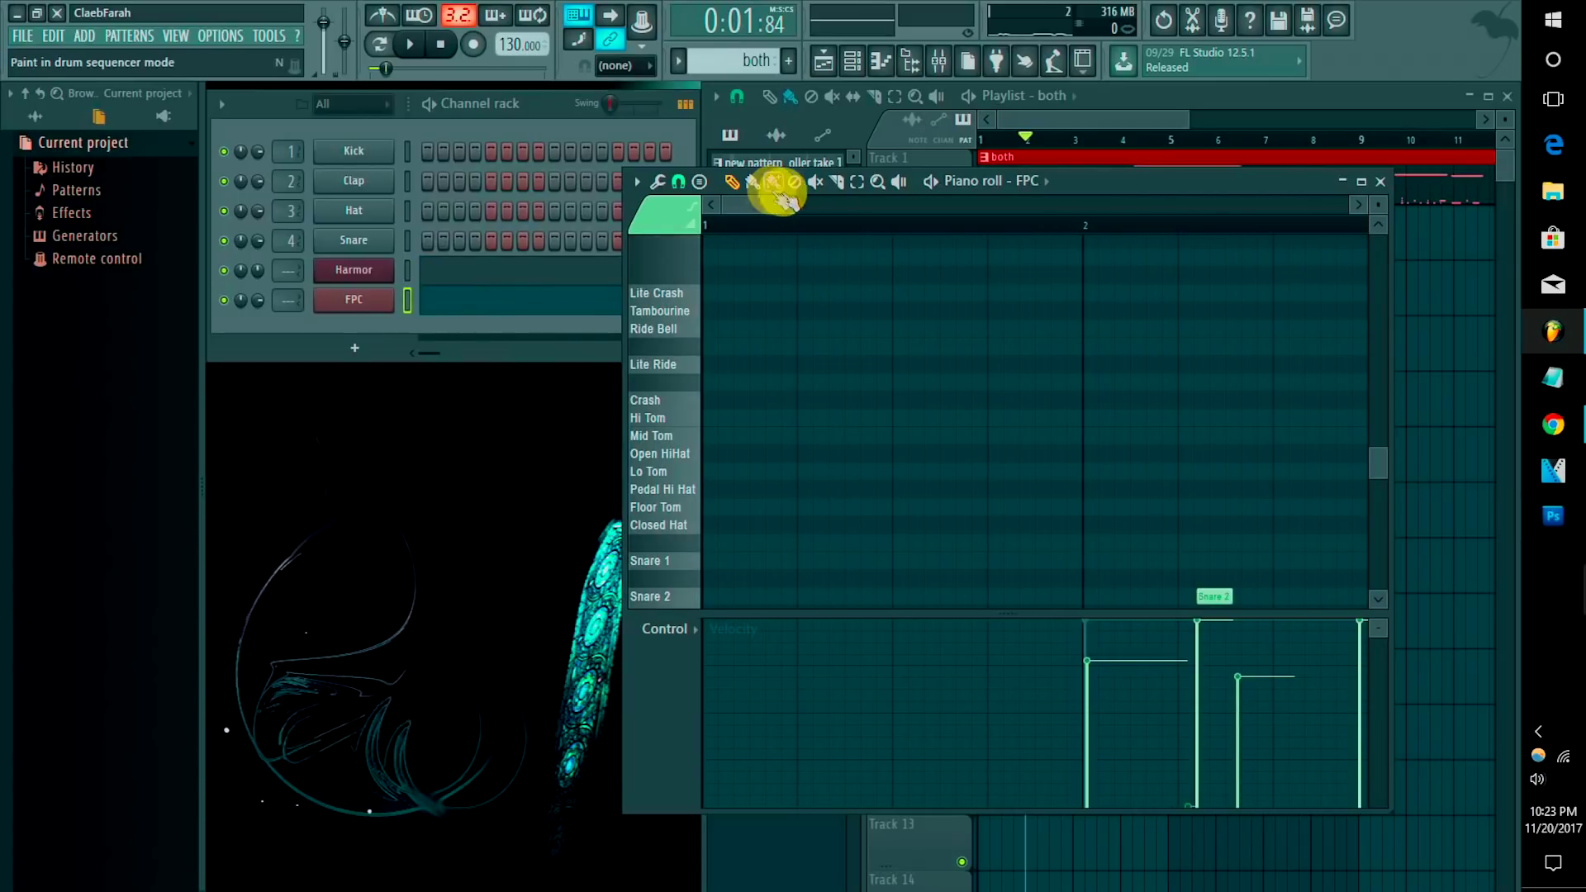
drag(786, 201, 925, 200)
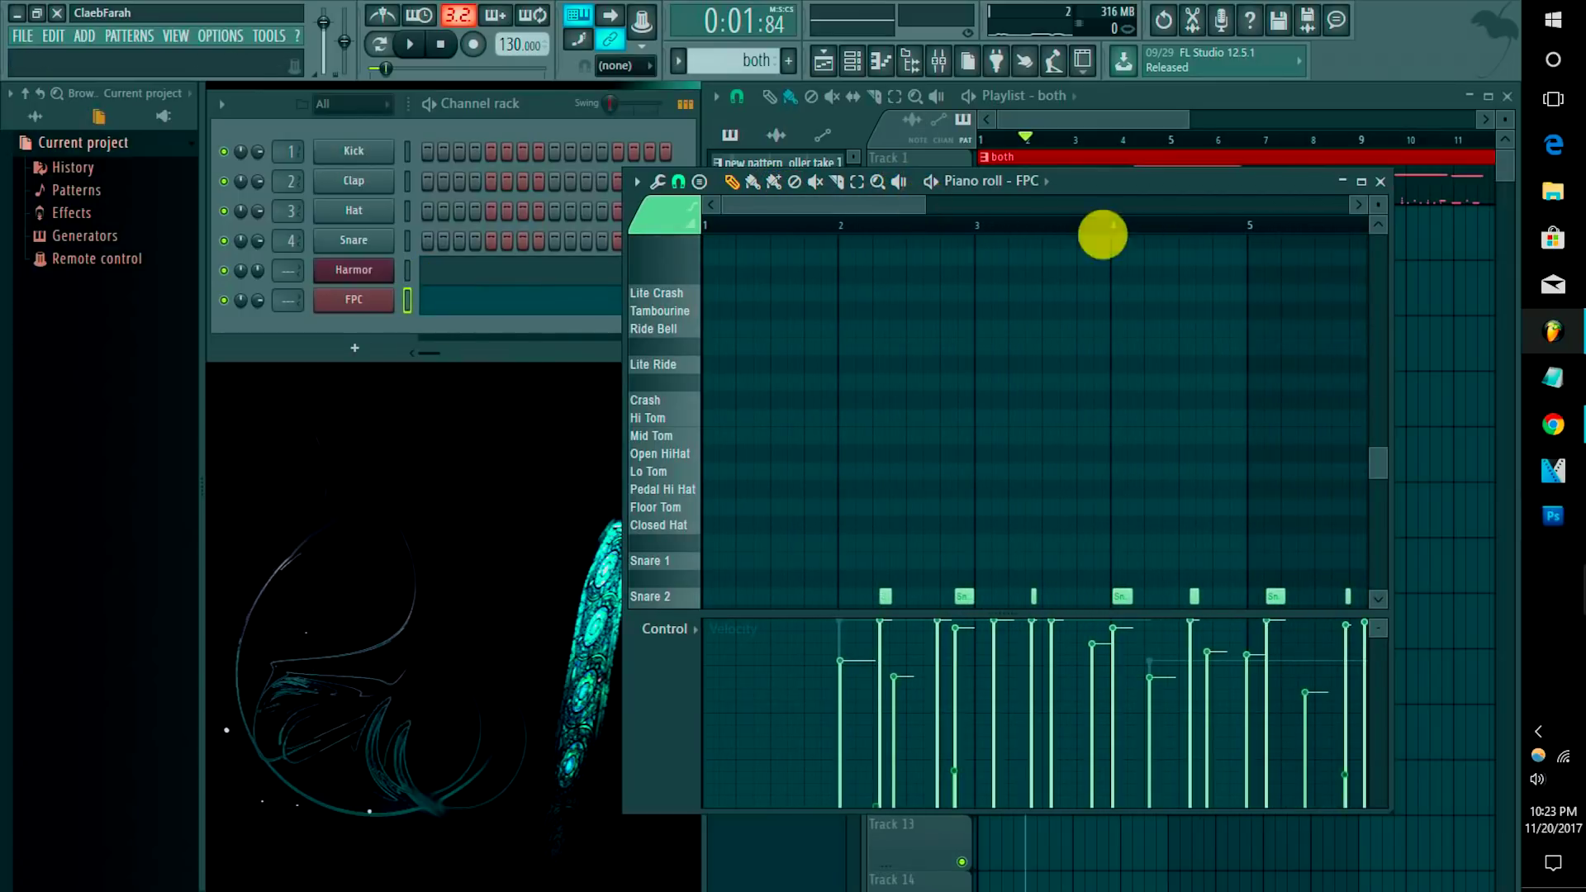
drag(1380, 460, 1388, 485)
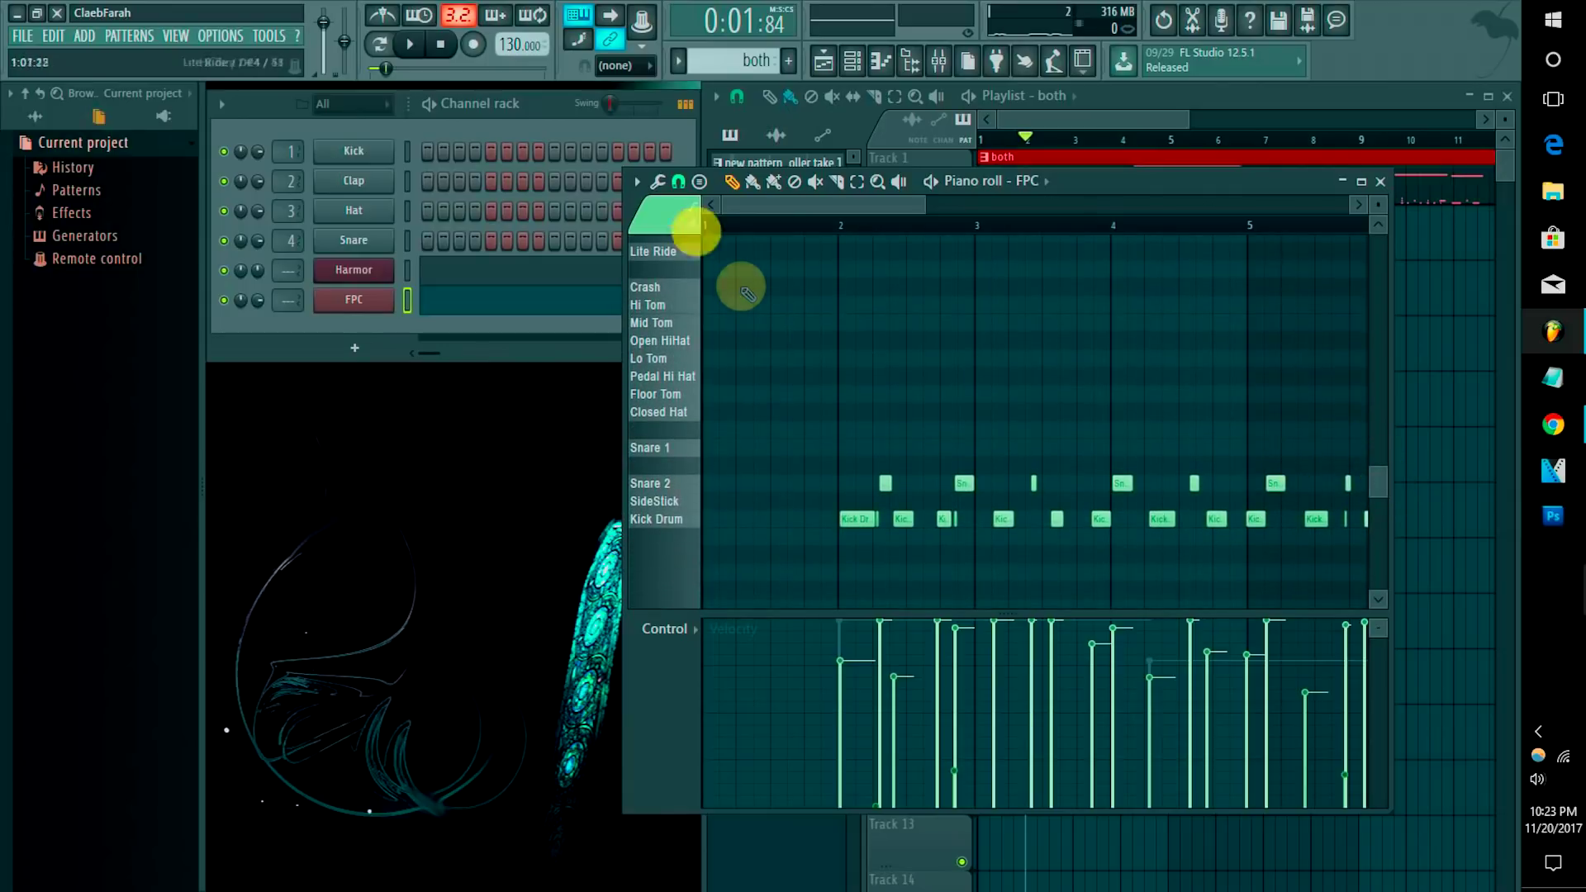
Step: Quick-quantize the FPC Kick Drum and Snare 2 notes to the grid
click(637, 184)
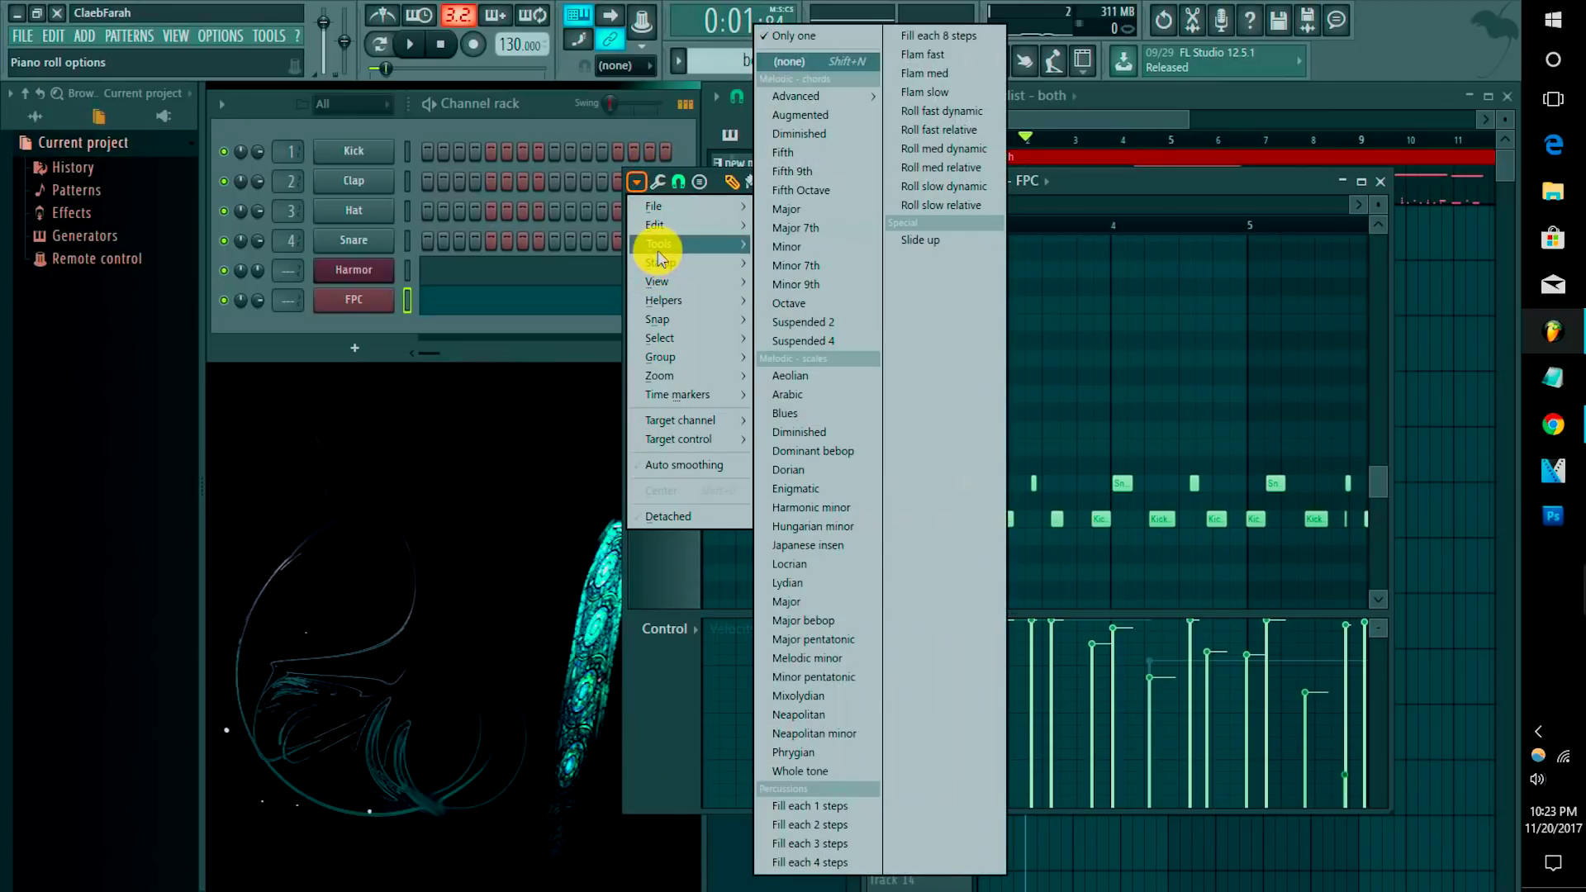
mouse_move(698, 251)
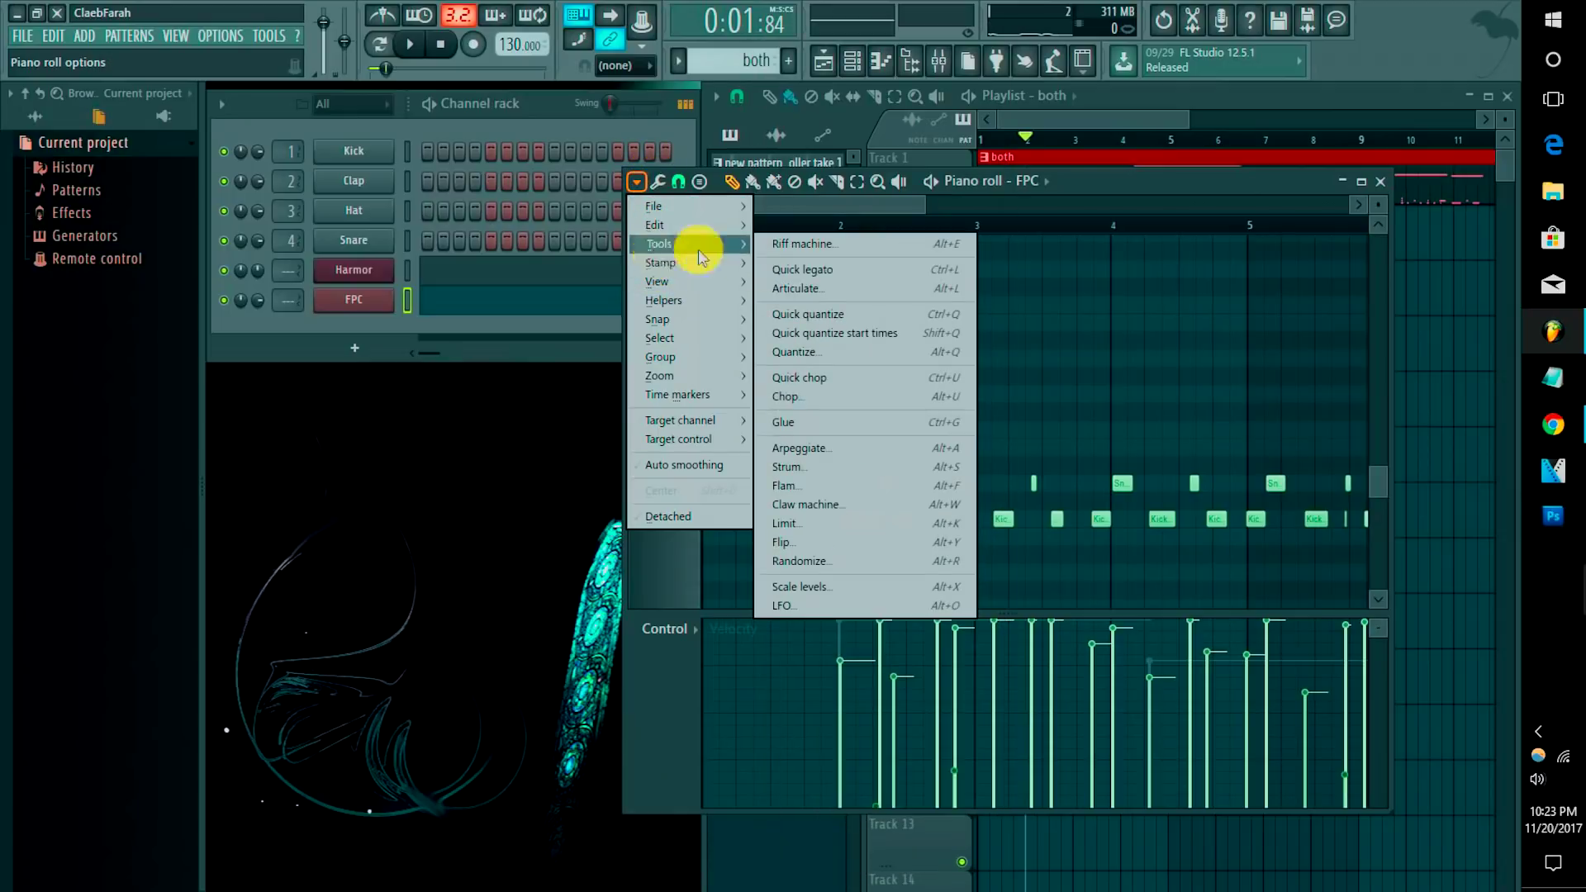
click(812, 316)
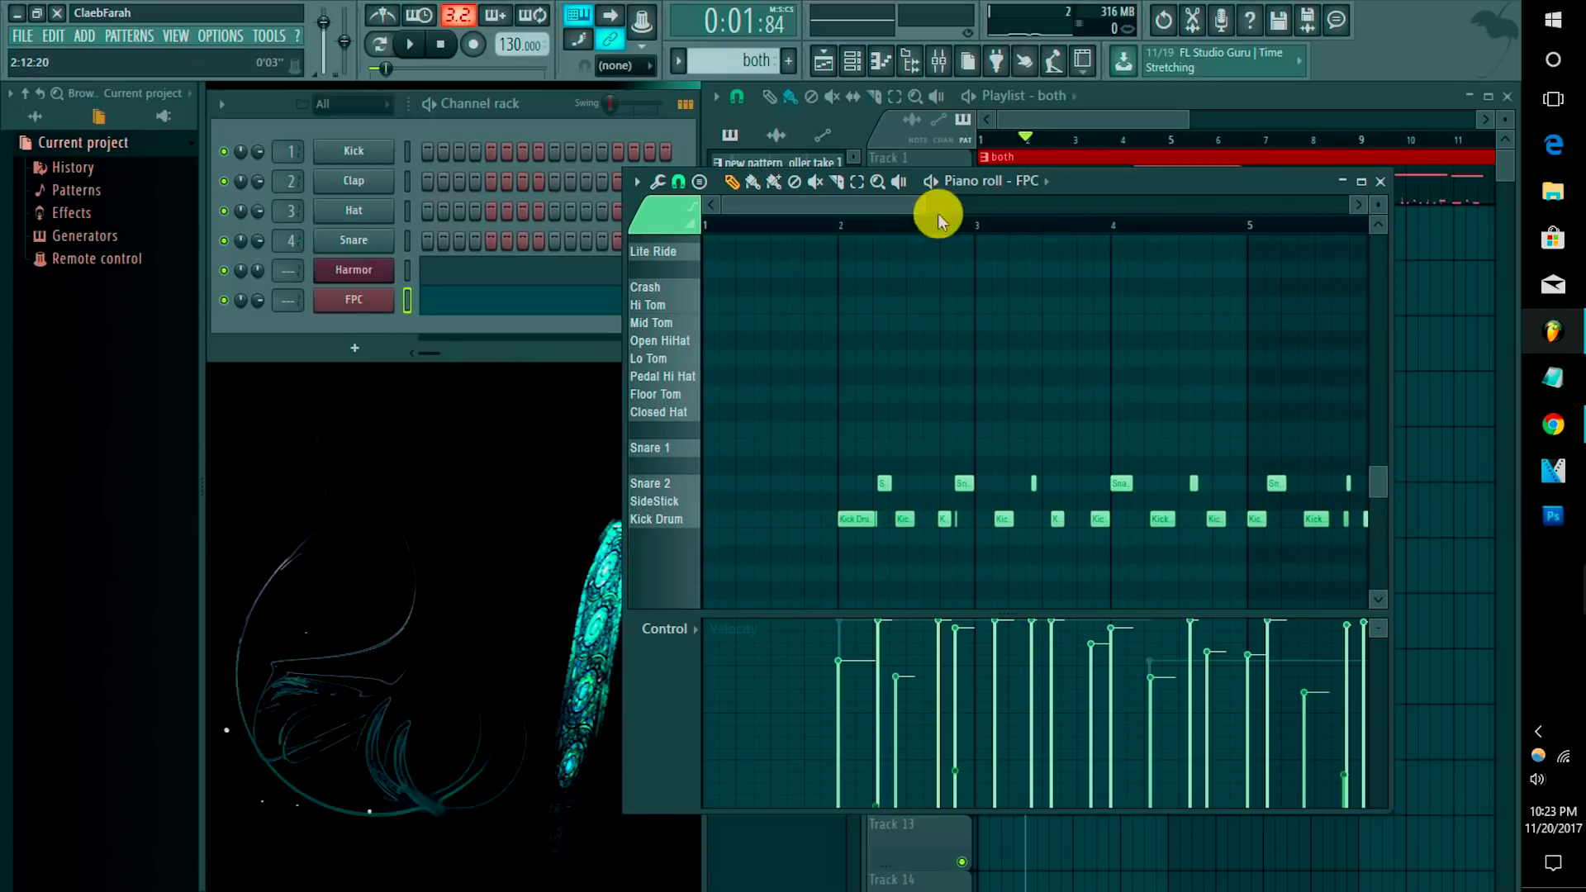
drag(926, 204, 815, 201)
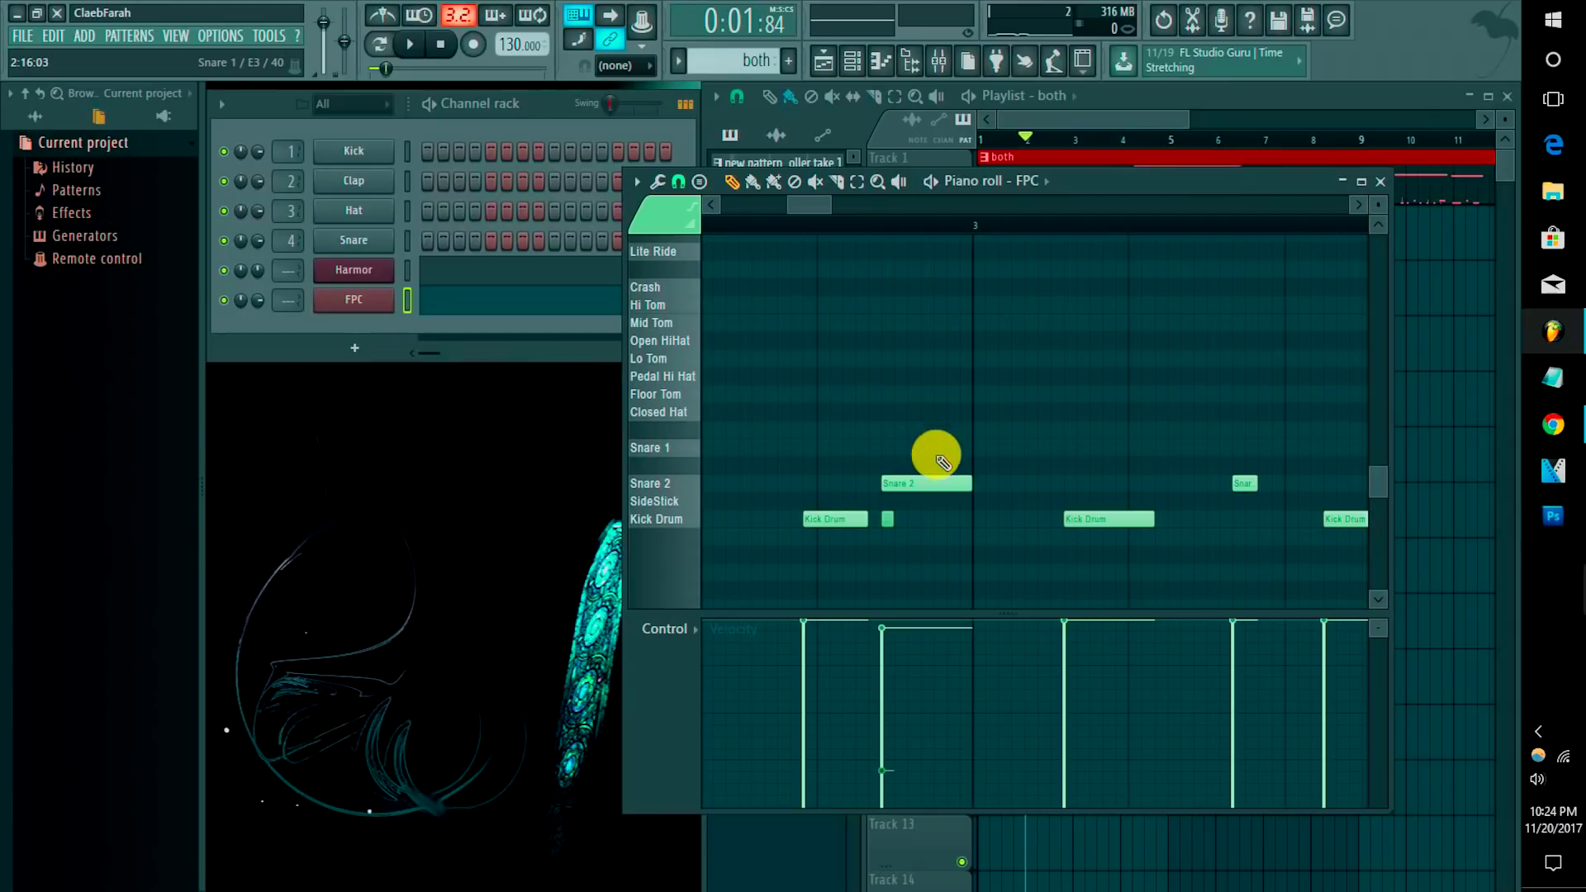
Step: Set the piano roll snap resolution to 1/2 step, after briefly trying 1/6 step
click(677, 184)
click(706, 295)
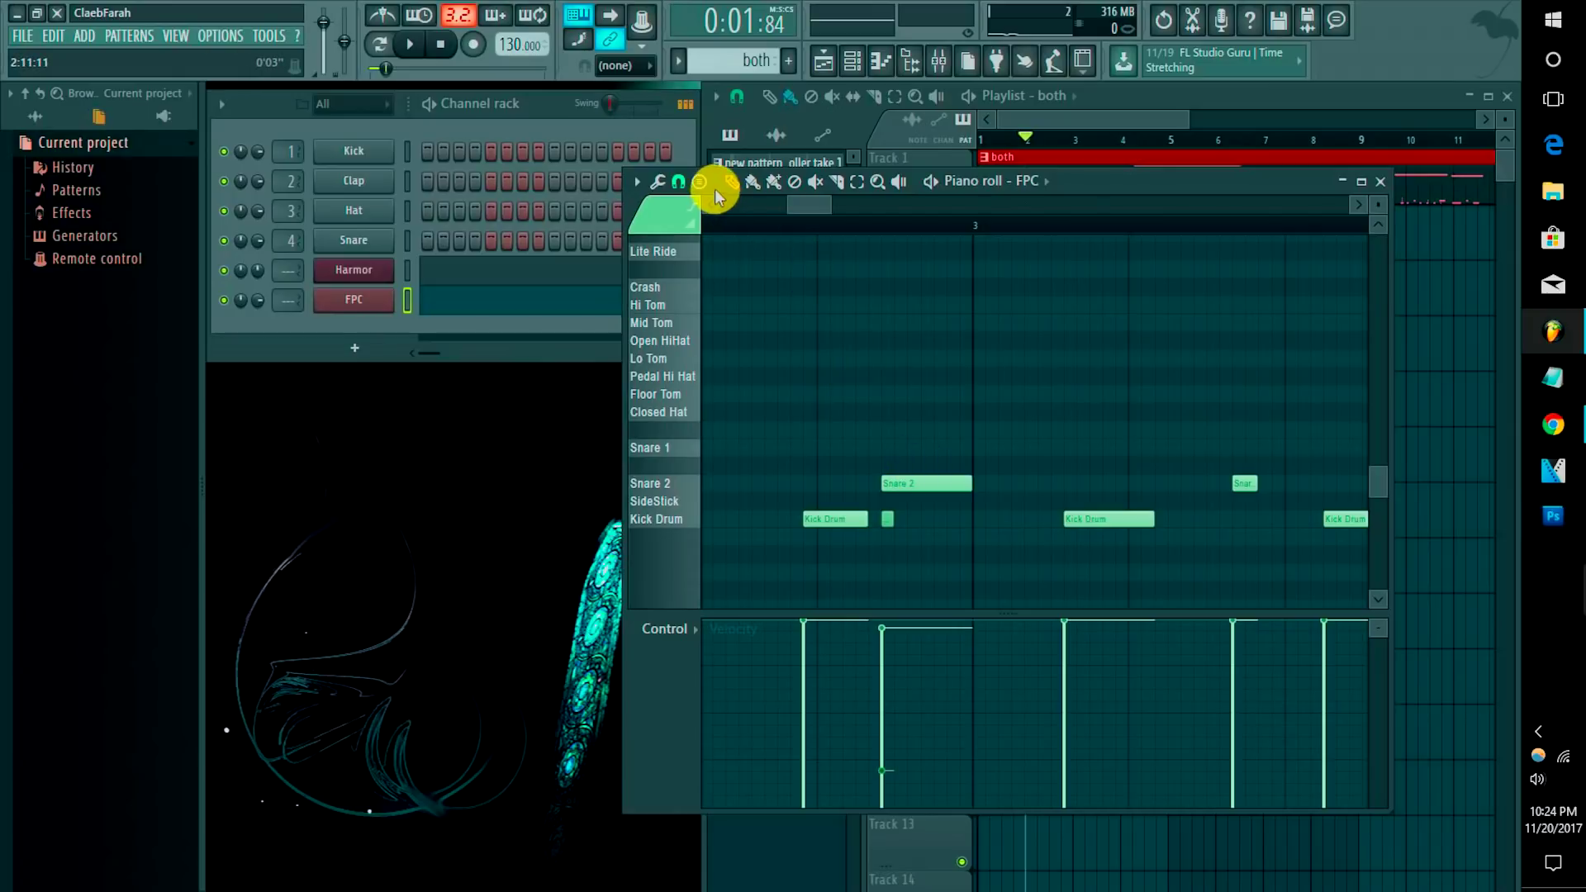
click(679, 182)
click(697, 352)
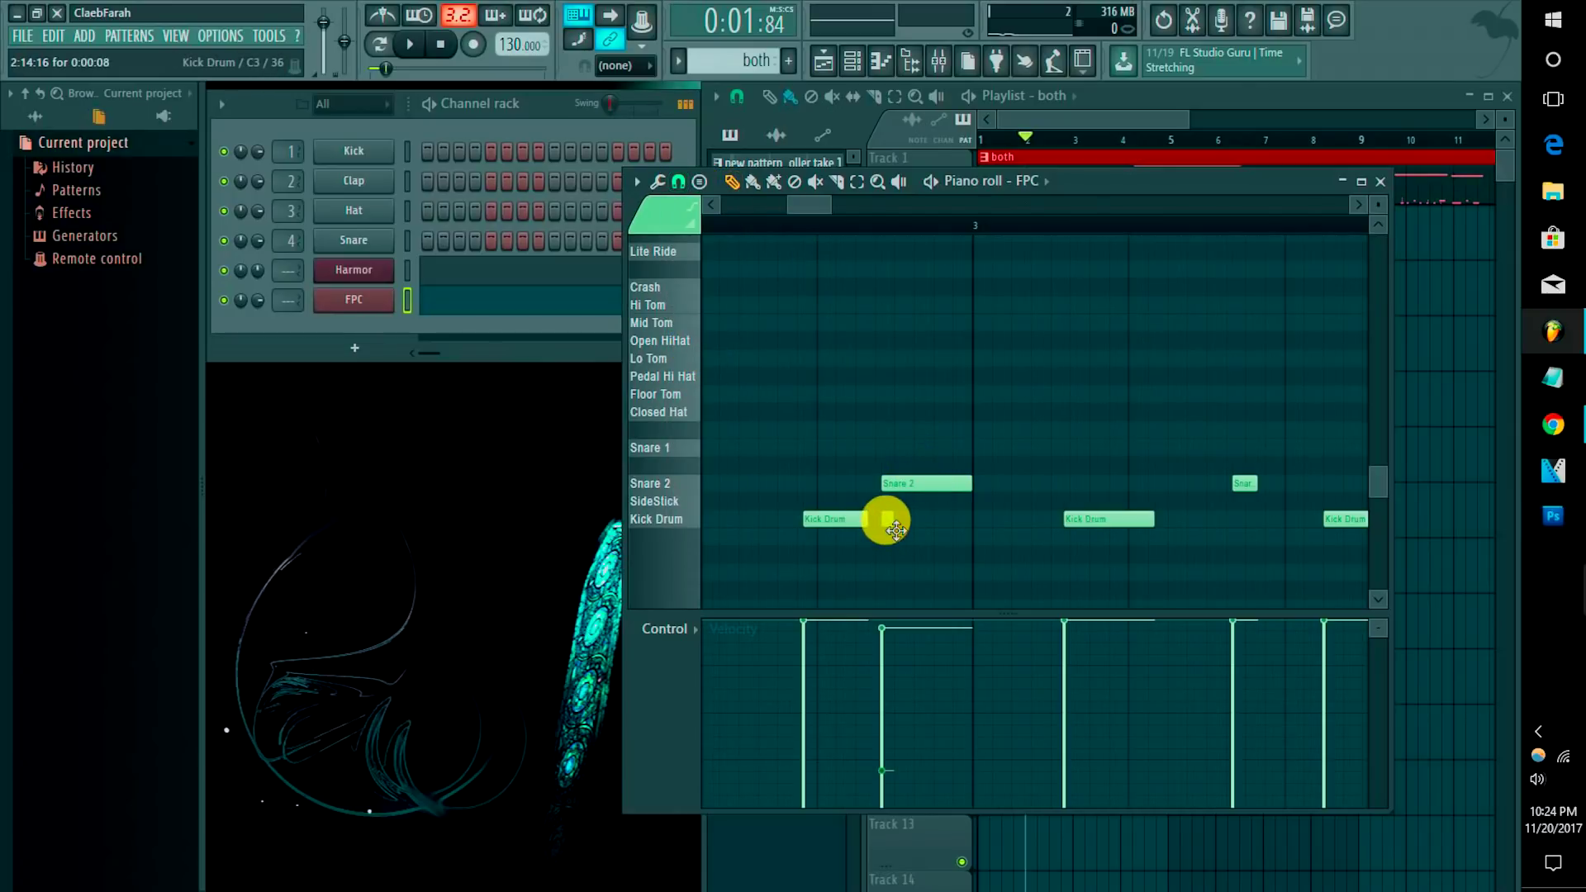
Step: Quick-quantize the FPC drum notes again at 1/2 step
click(635, 181)
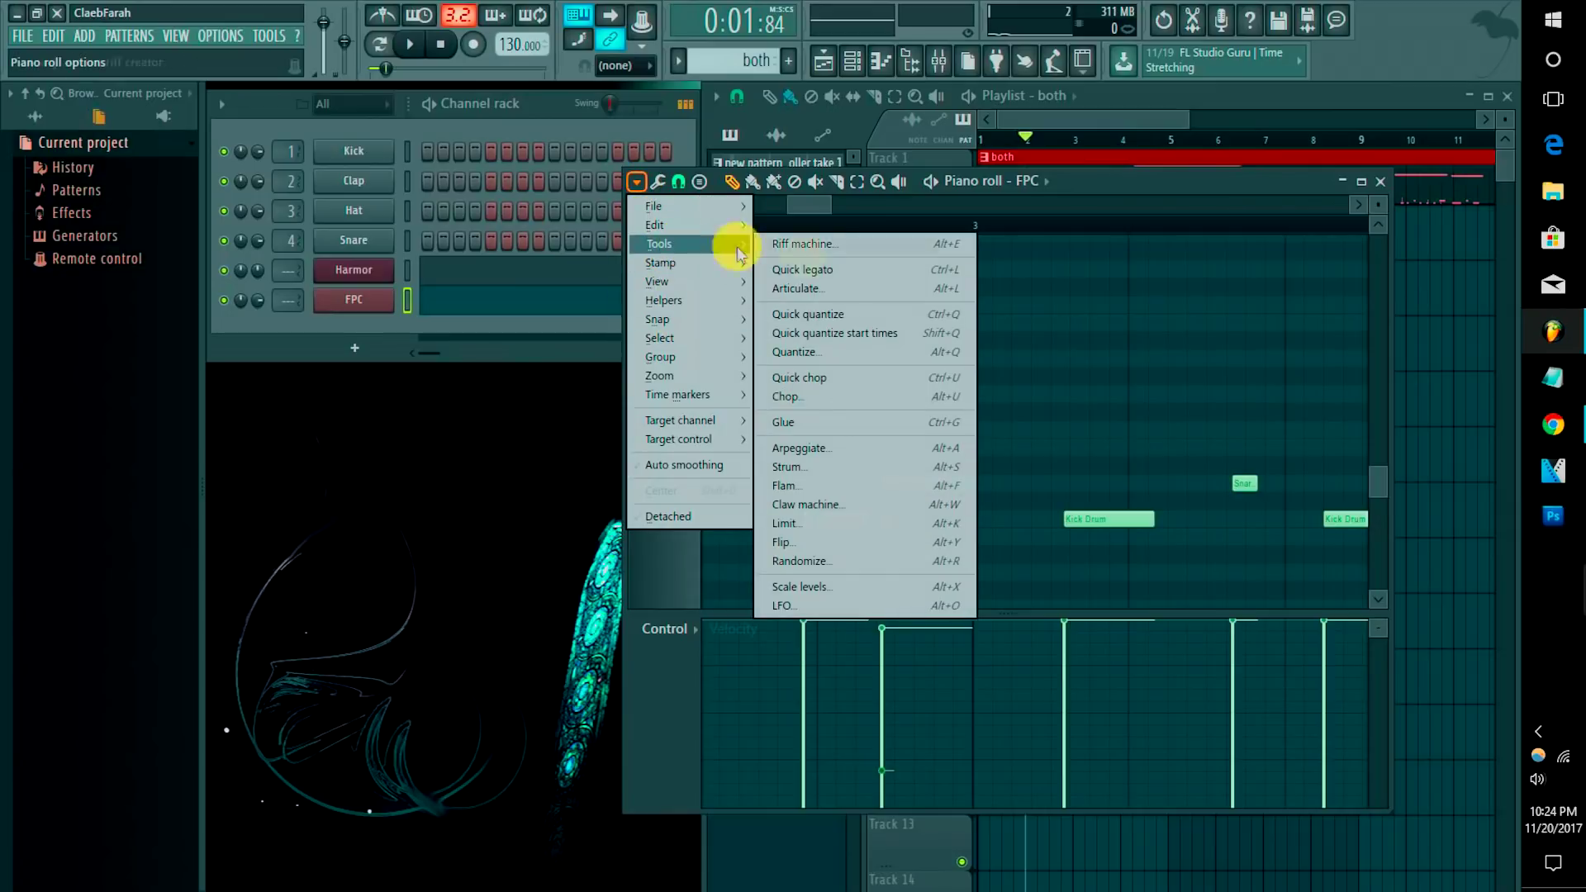
click(815, 319)
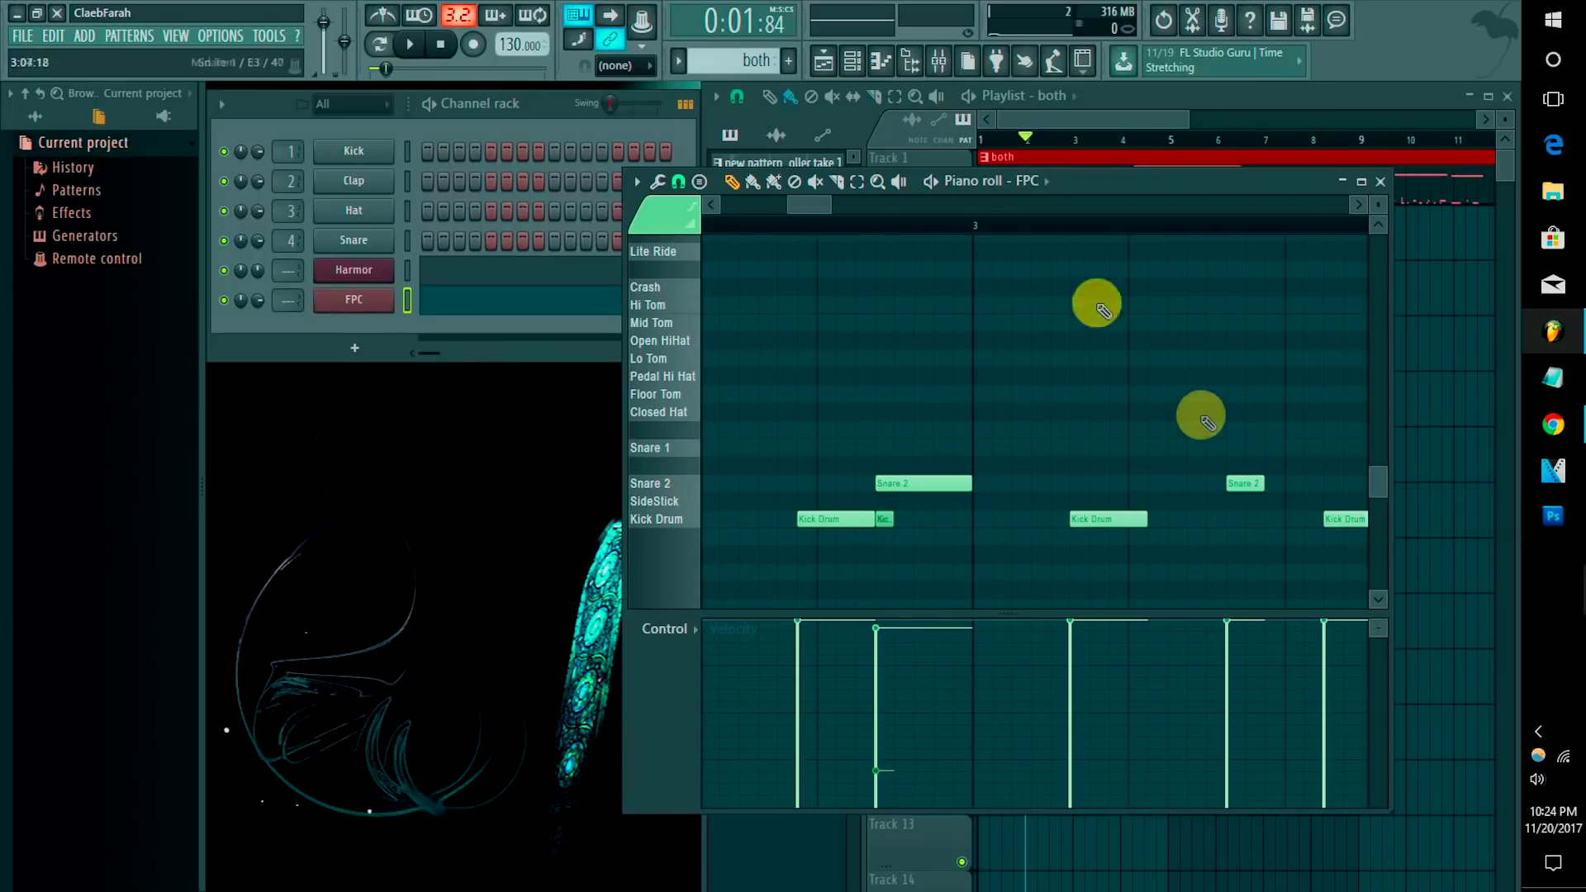
drag(828, 205, 974, 224)
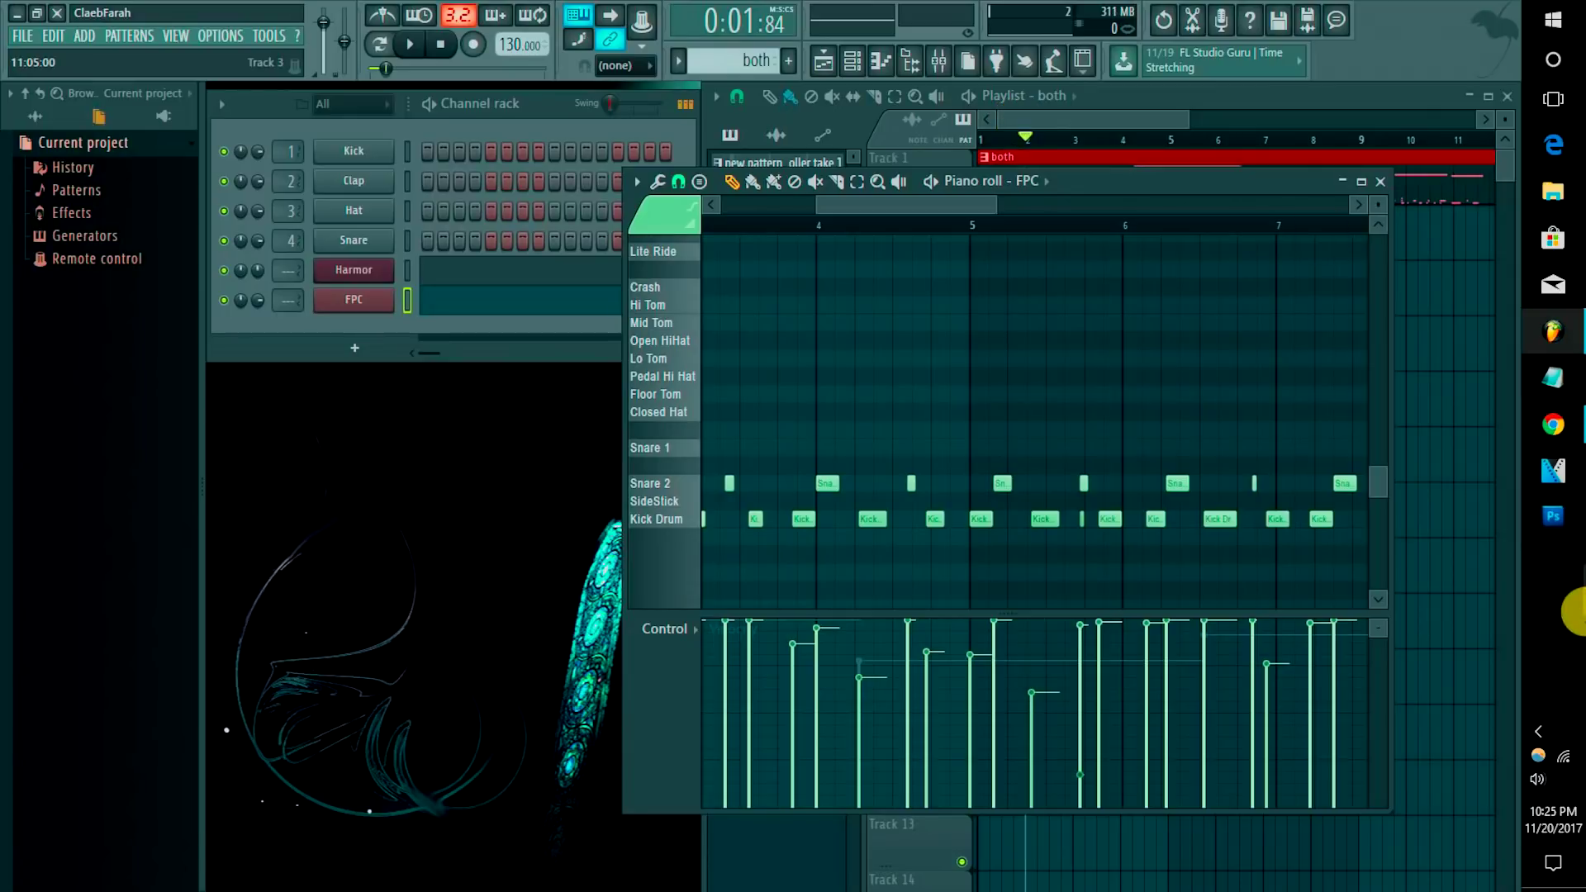
mouse_move(1487, 598)
drag(1497, 608, 538, 506)
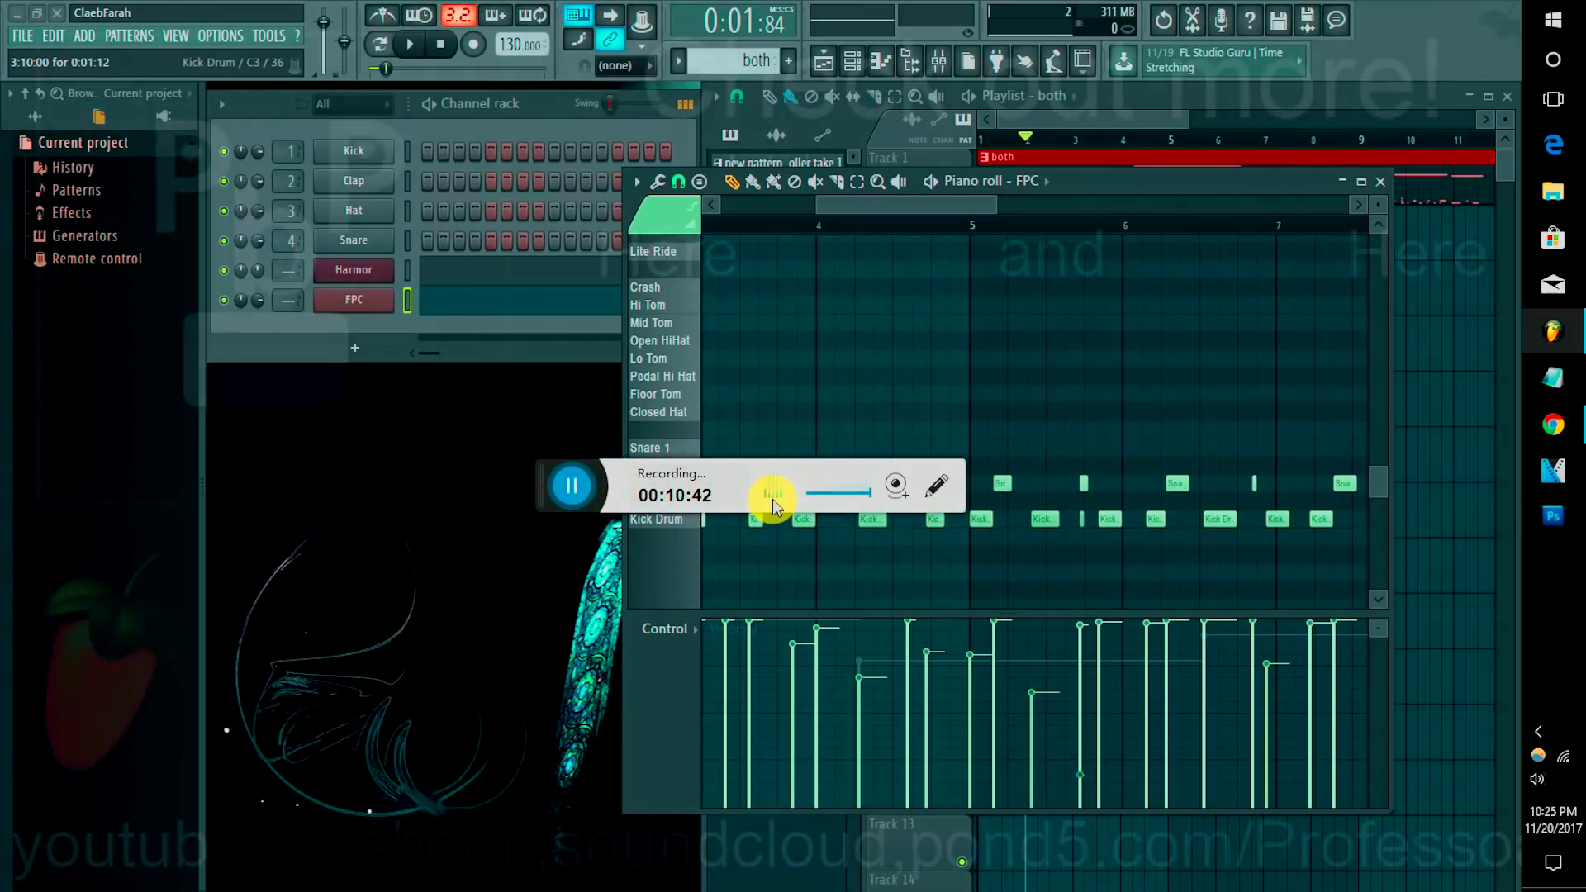